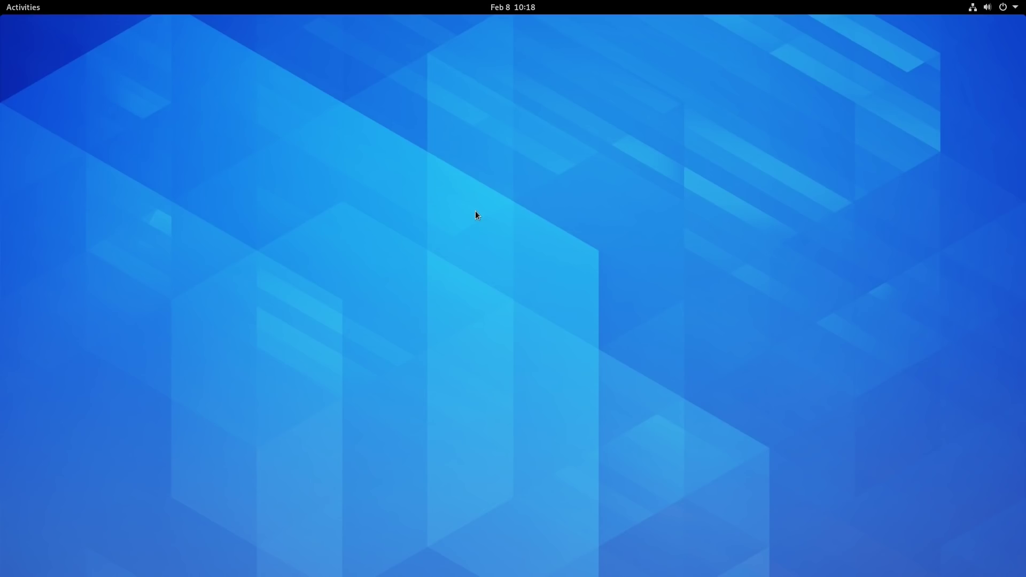
Open a Terminal window and move it to the middle of the desktop
left_click(25, 13)
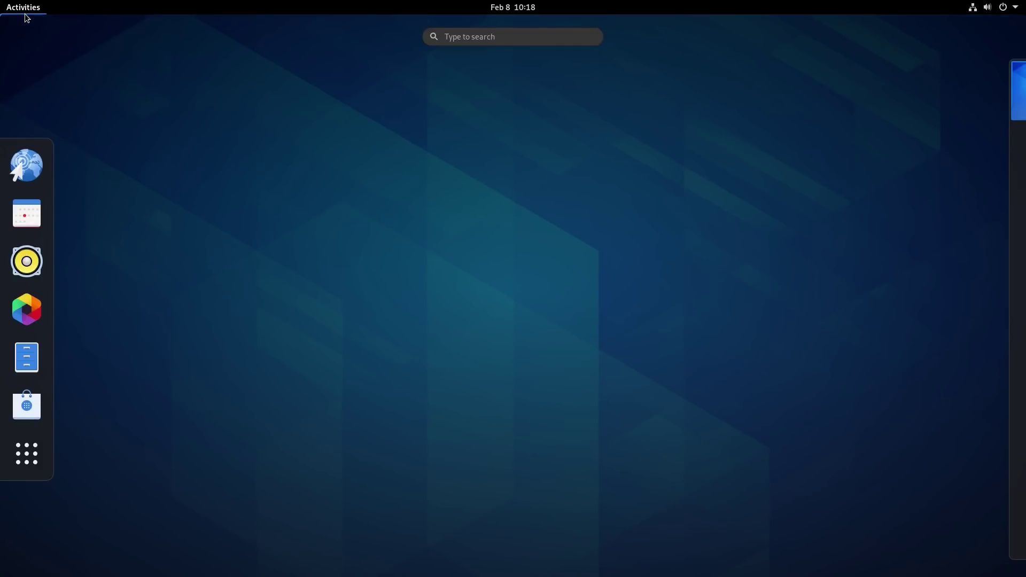
type("ter")
key("Return")
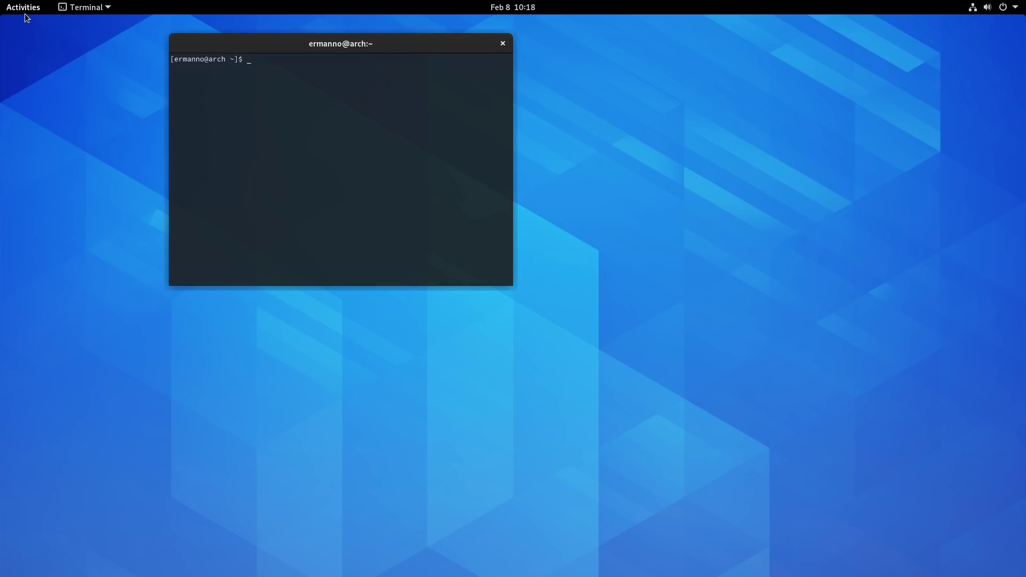
left_click_drag(258, 41, 436, 134)
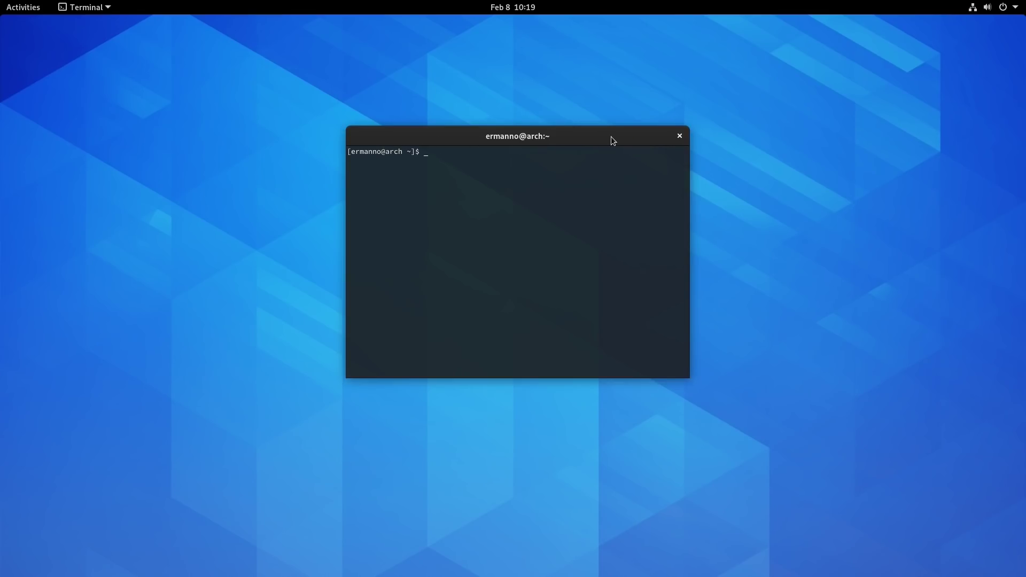
Launch dconf Editor
key("super")
type("dc")
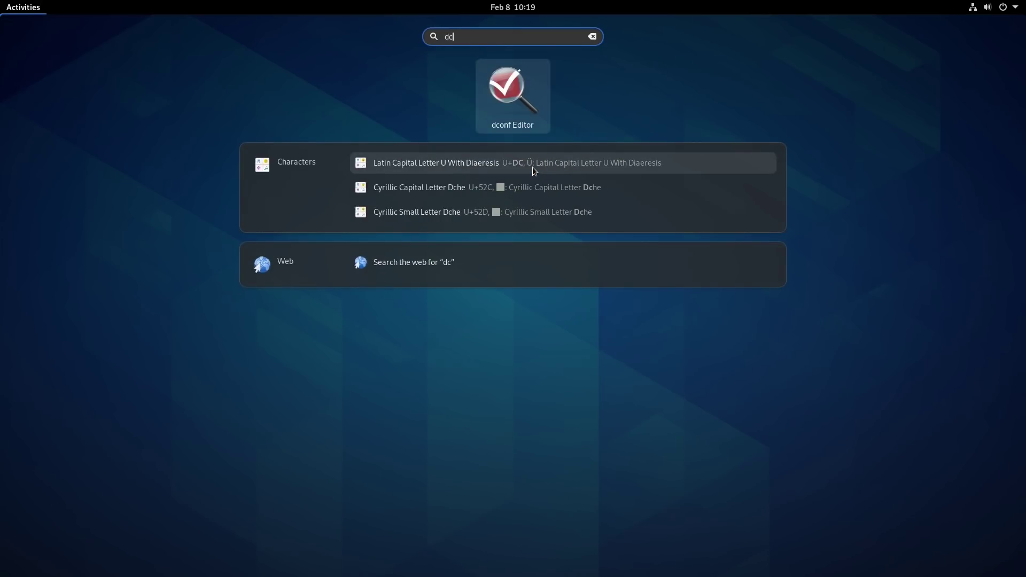
key("Return")
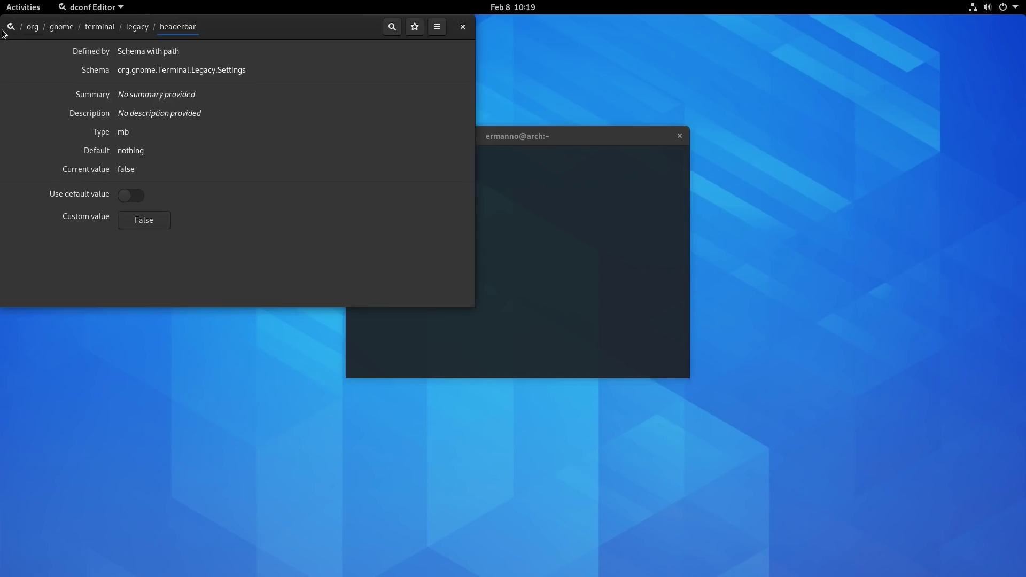
Browse from the root folder to the headerbar key under org/gnome/terminal/legacy
left_click(7, 29)
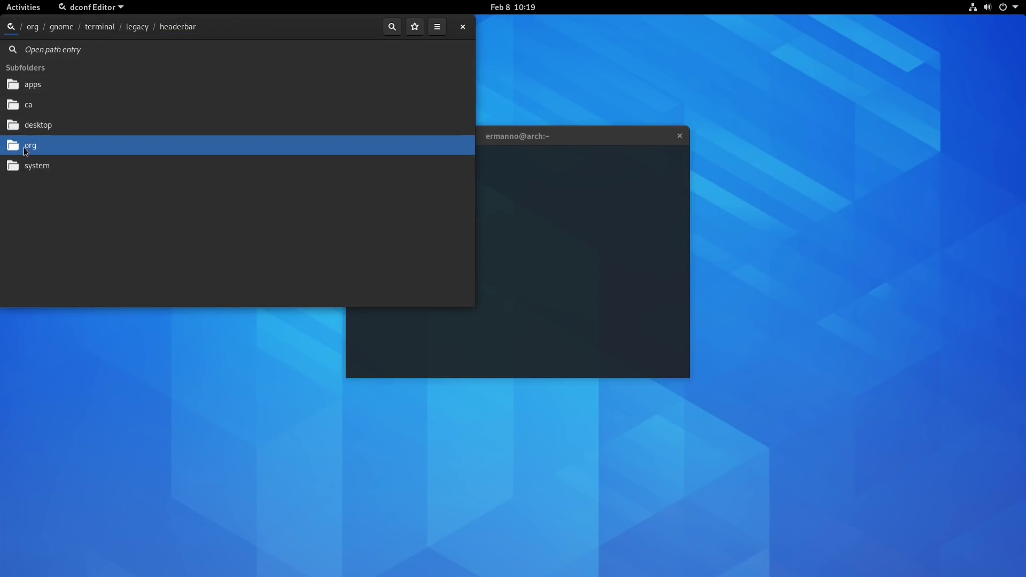
left_click(23, 147)
double_click(28, 127)
scroll(144, 197, "down", 1)
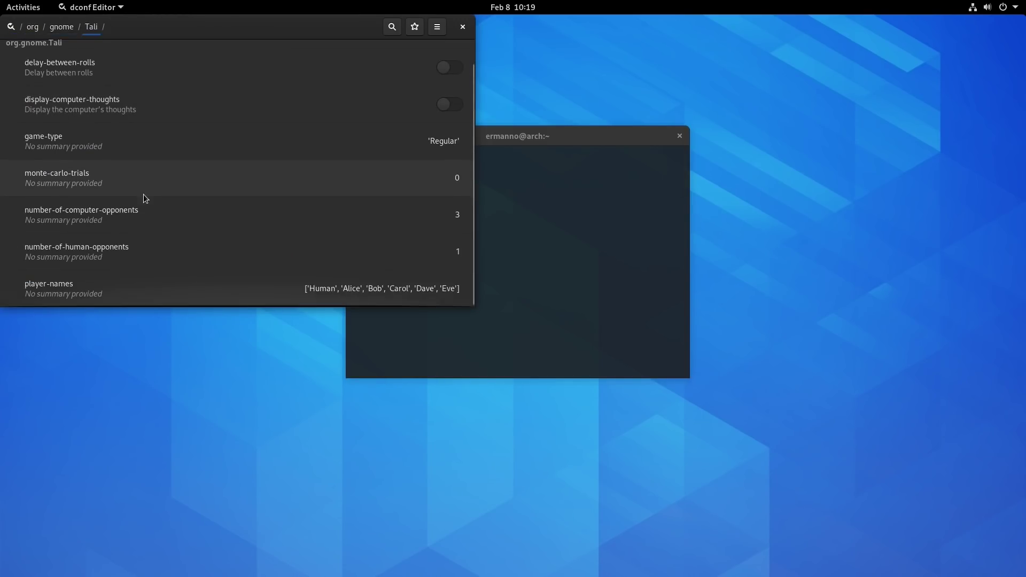
left_click(62, 27)
scroll(50, 174, "down", 1)
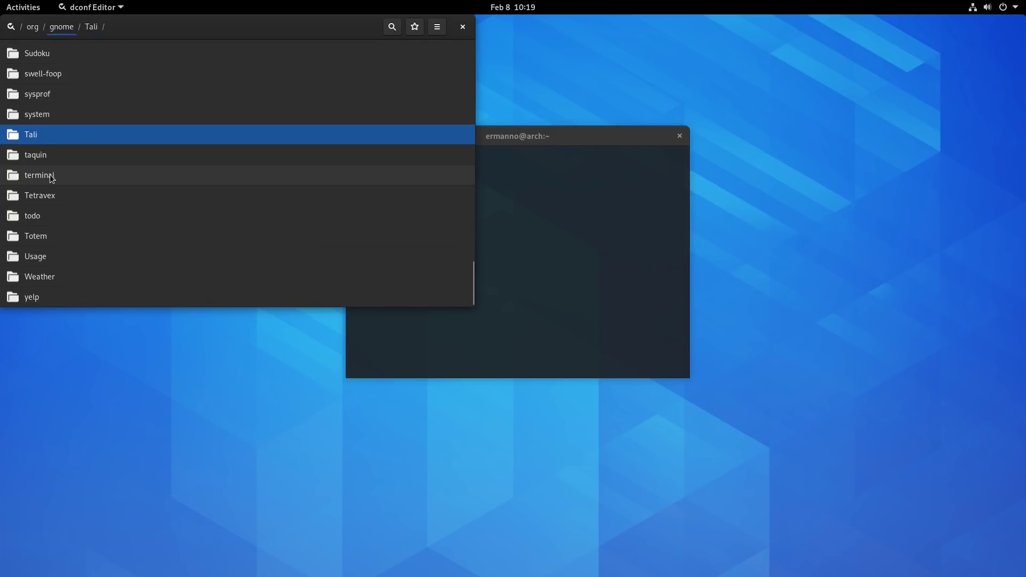
left_click(49, 174)
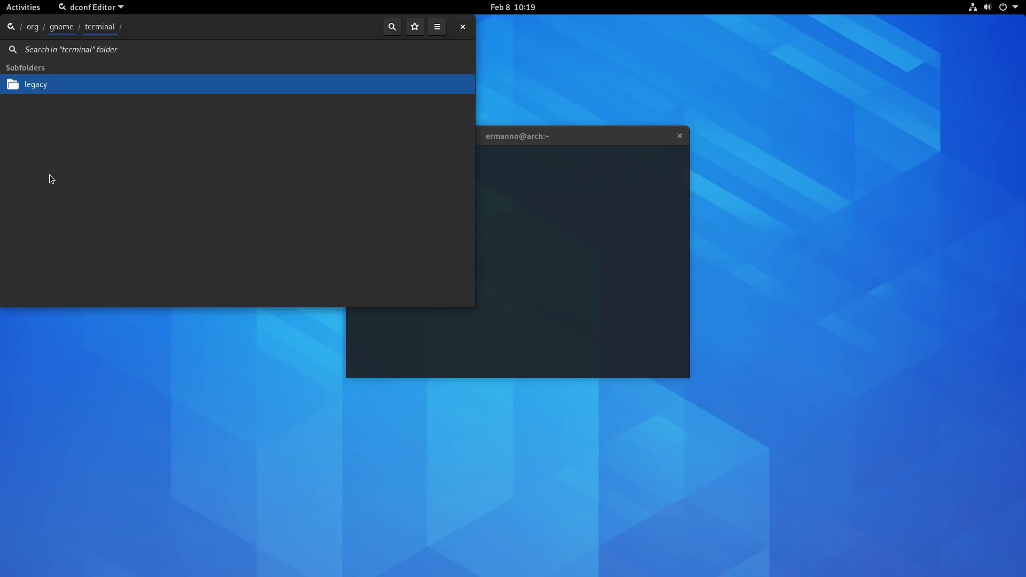
left_click(33, 86)
scroll(42, 191, "down", 1)
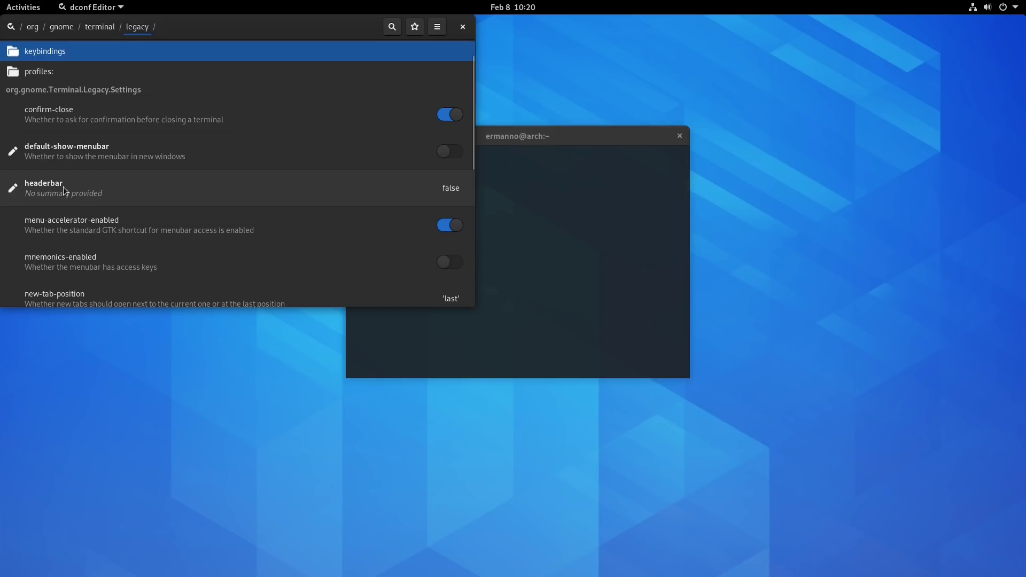
left_click(239, 188)
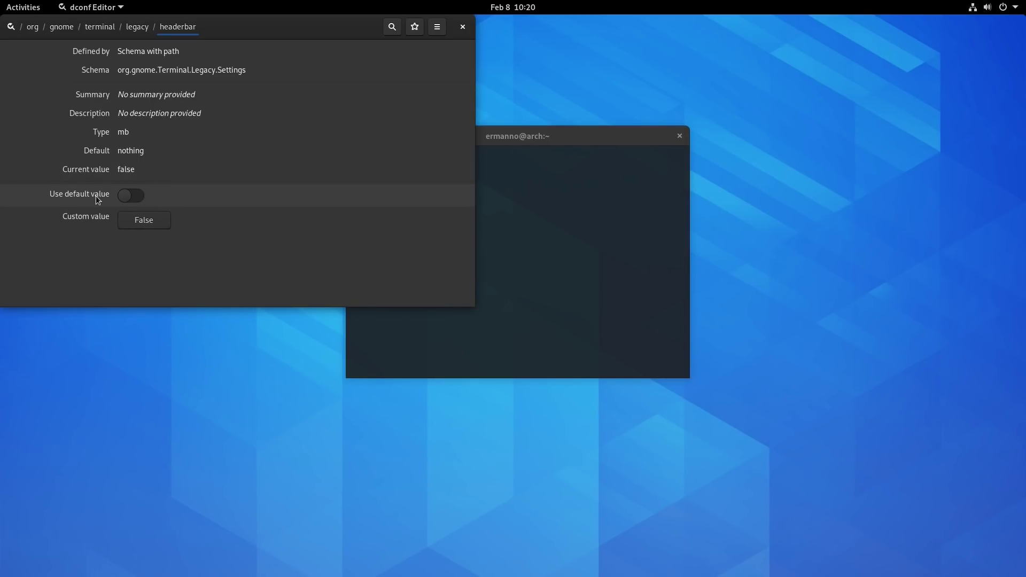
View the custom value options of the headerbar key without changing it, and close dconf Editor
left_click(144, 222)
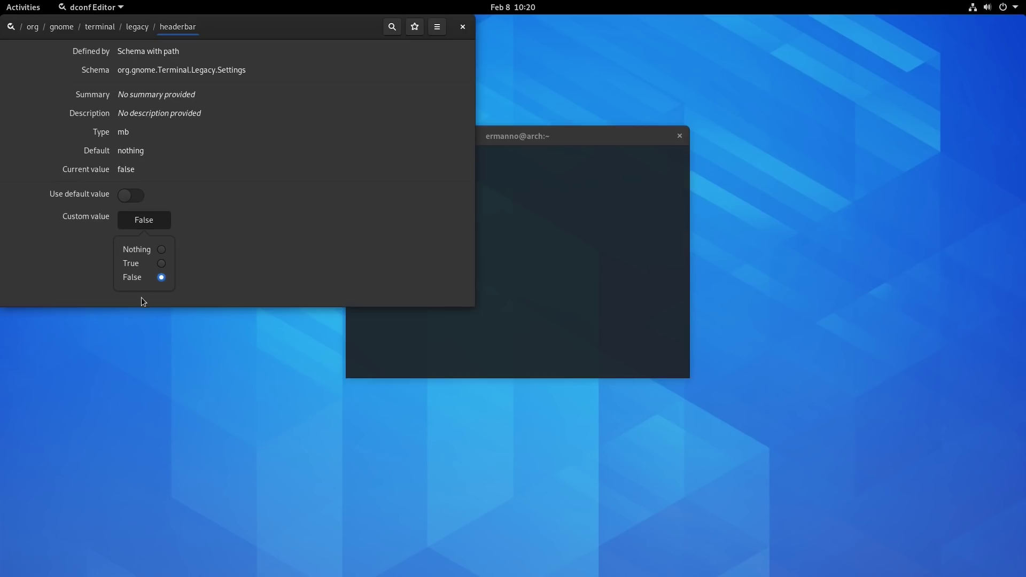
left_click(220, 229)
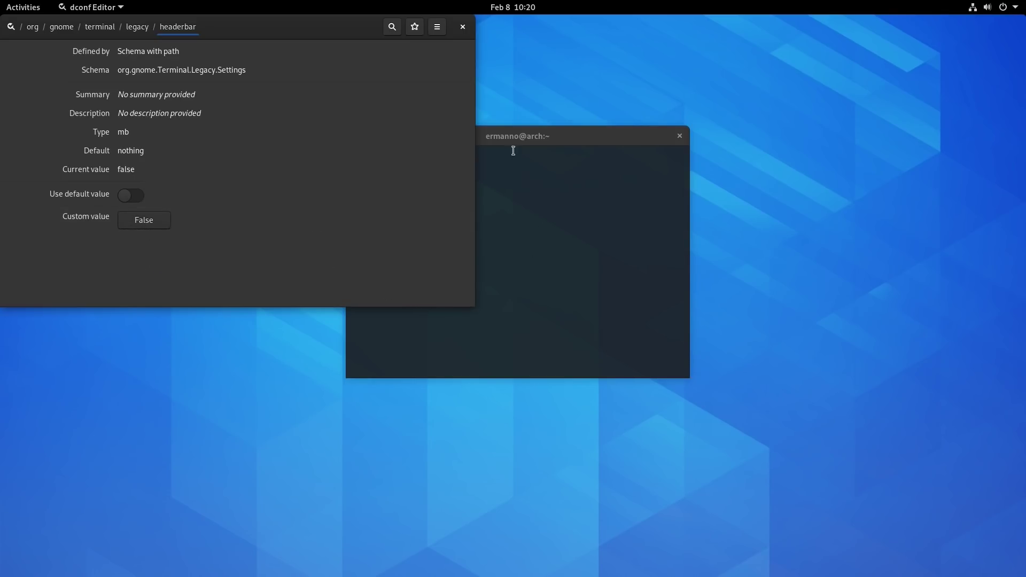
left_click(463, 27)
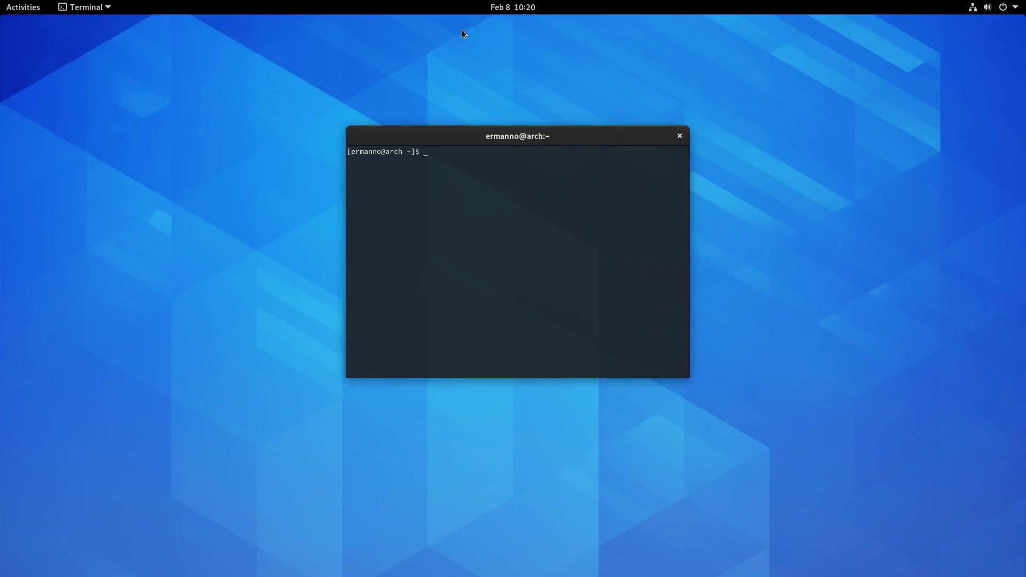
Open the Terminal preferences, review the General settings and close them
right_click(410, 213)
left_click(426, 282)
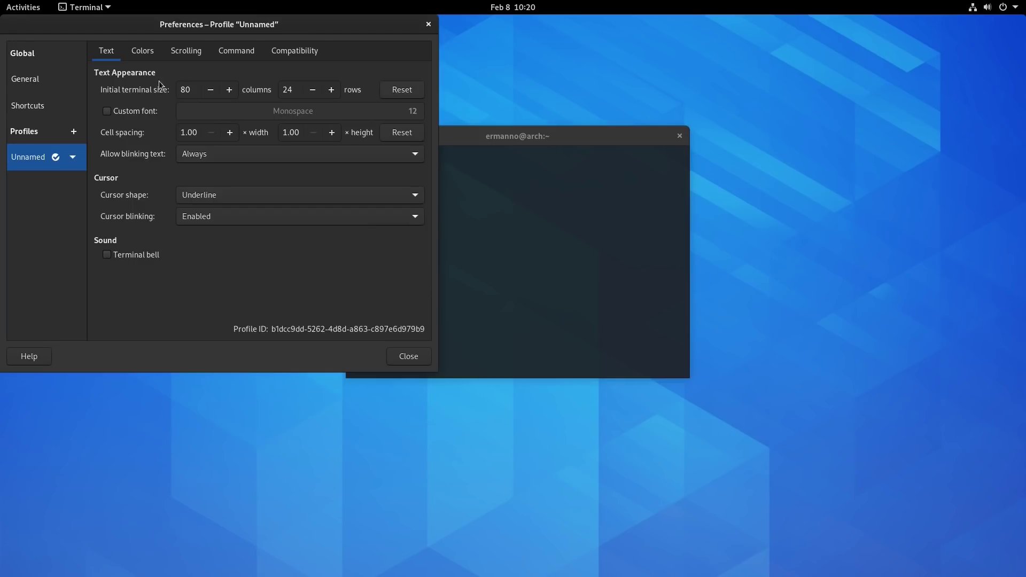
left_click(43, 83)
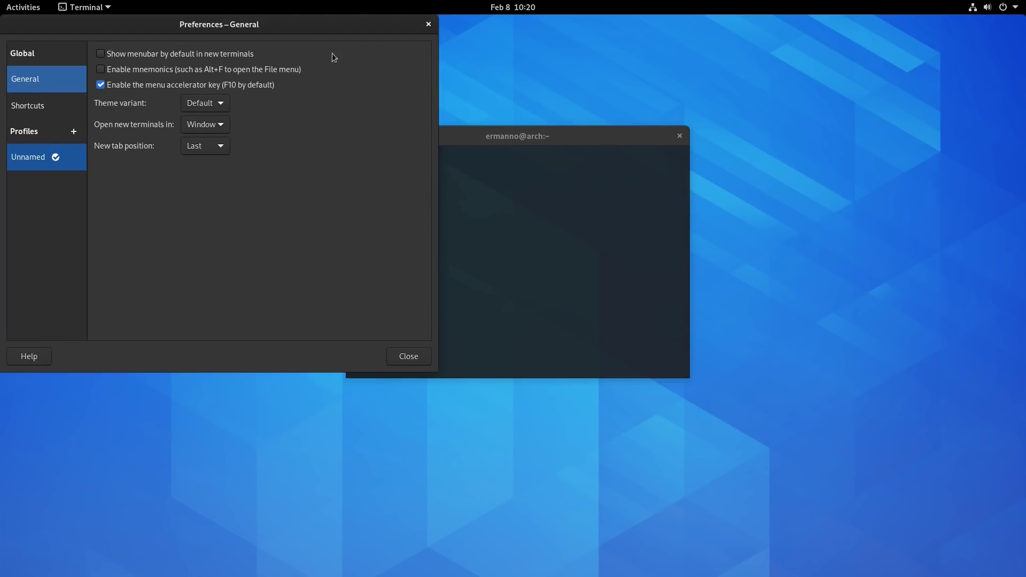
left_click(428, 25)
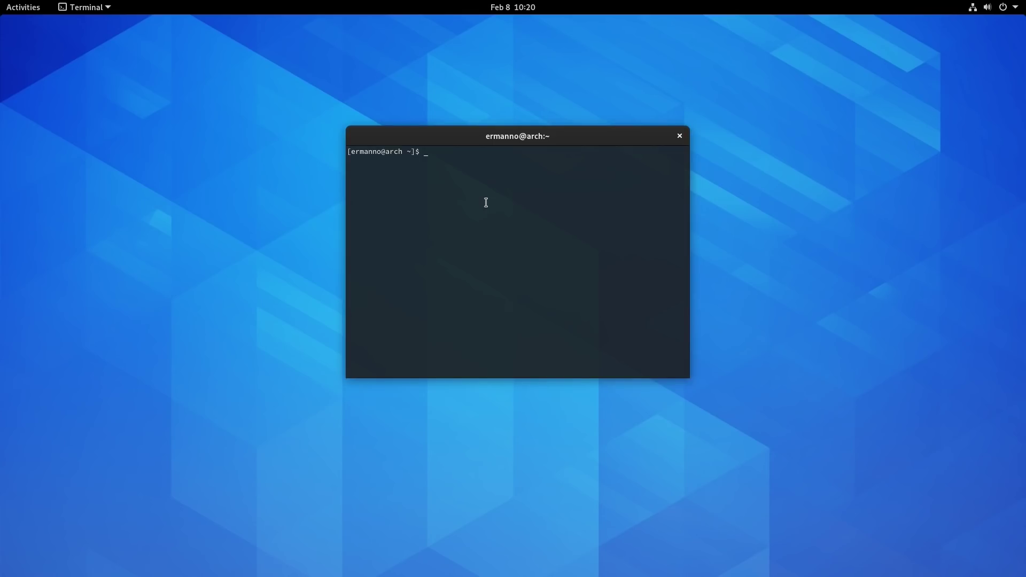
Close the Terminal window and launch Firefox
left_click(679, 137)
key("super")
type("fire")
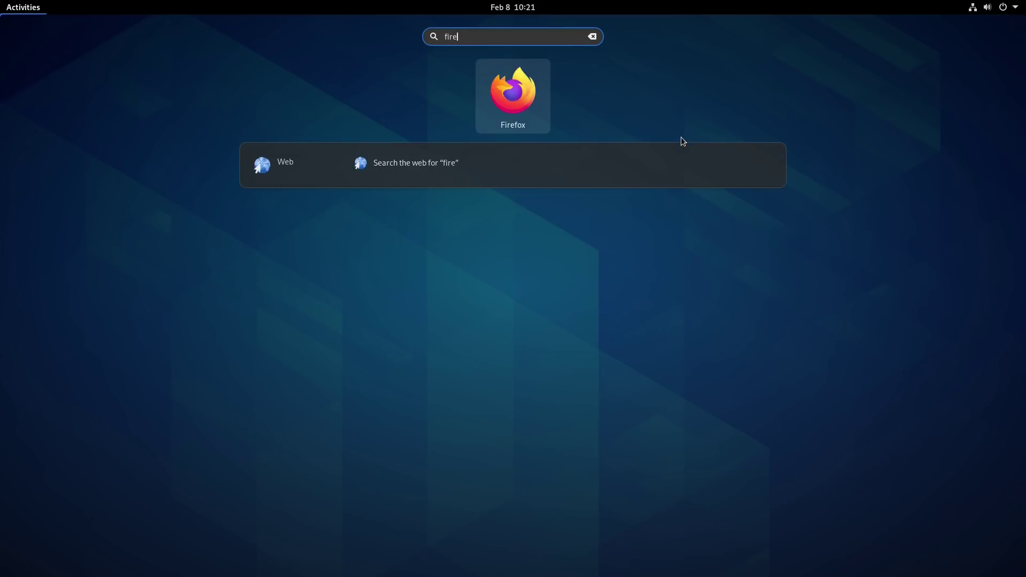
key("Return")
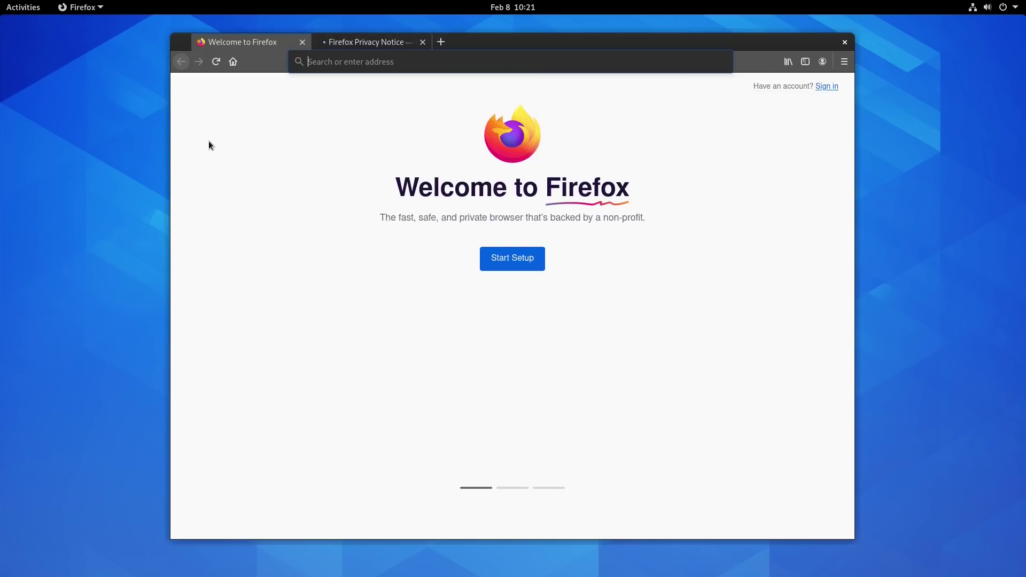
Search the web for "gnome extensions" and accept Google's cookie terms
left_click(402, 63)
type("g")
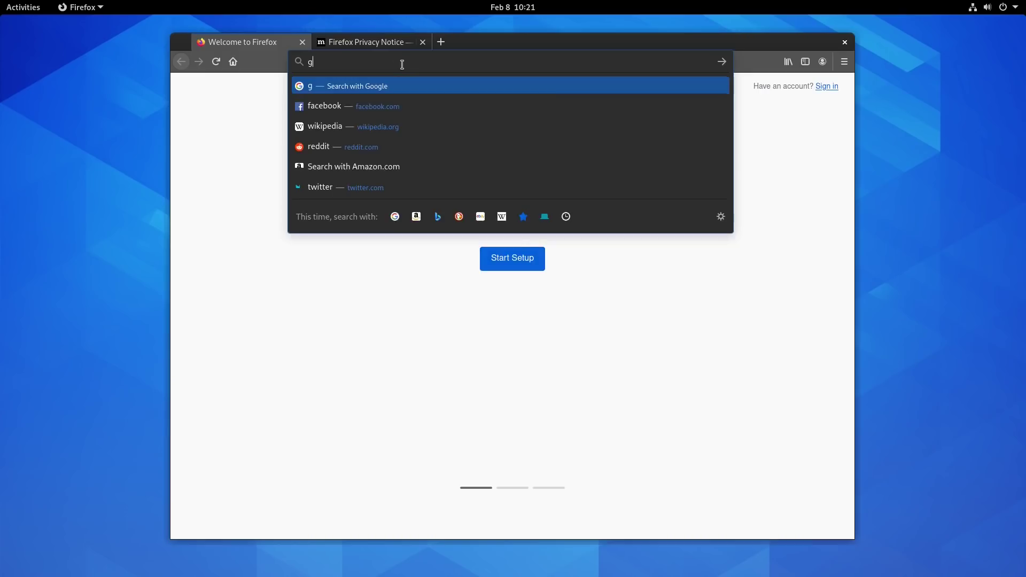
type("nome exte")
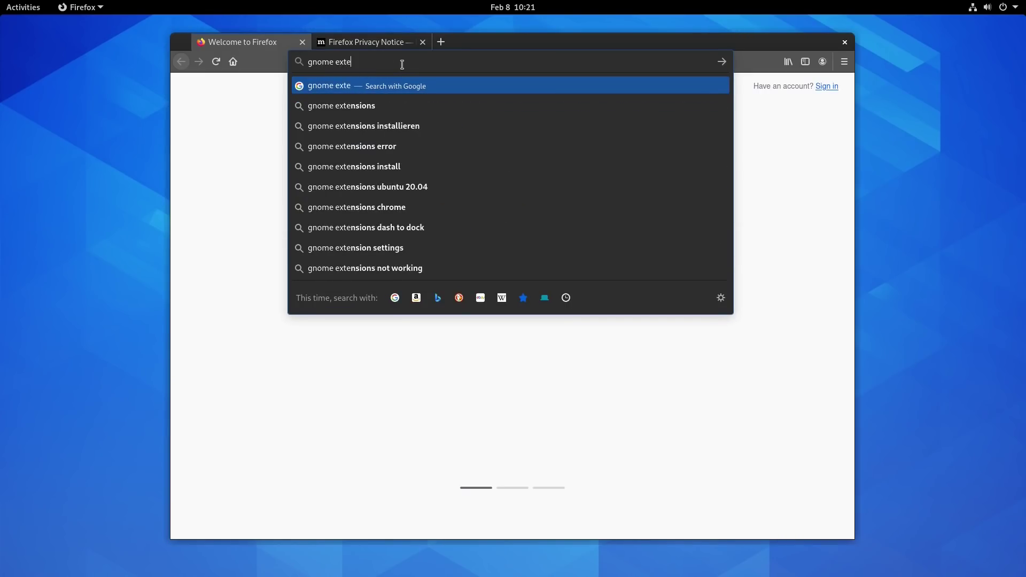
type("nsions")
key("Return")
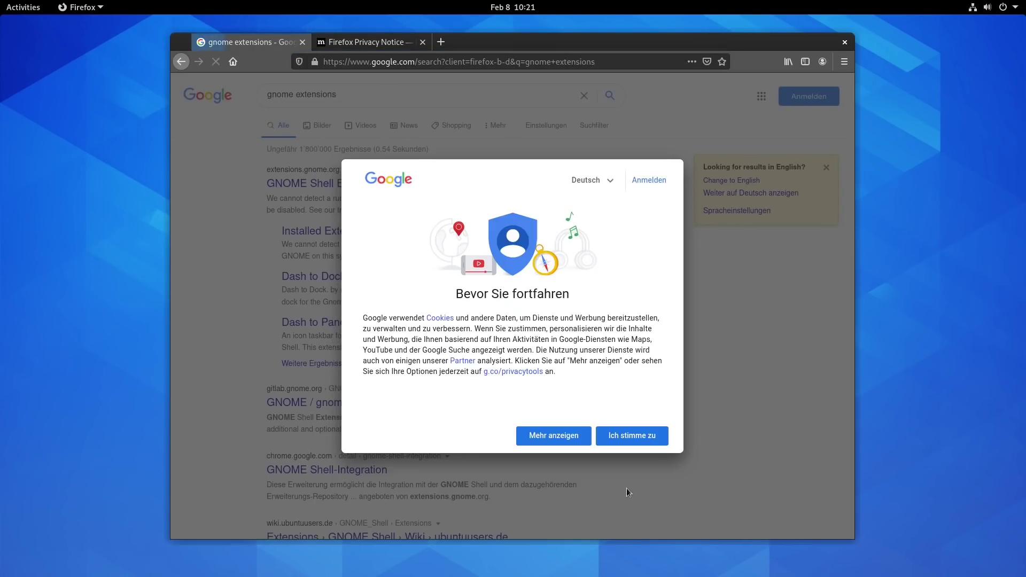
left_click(633, 439)
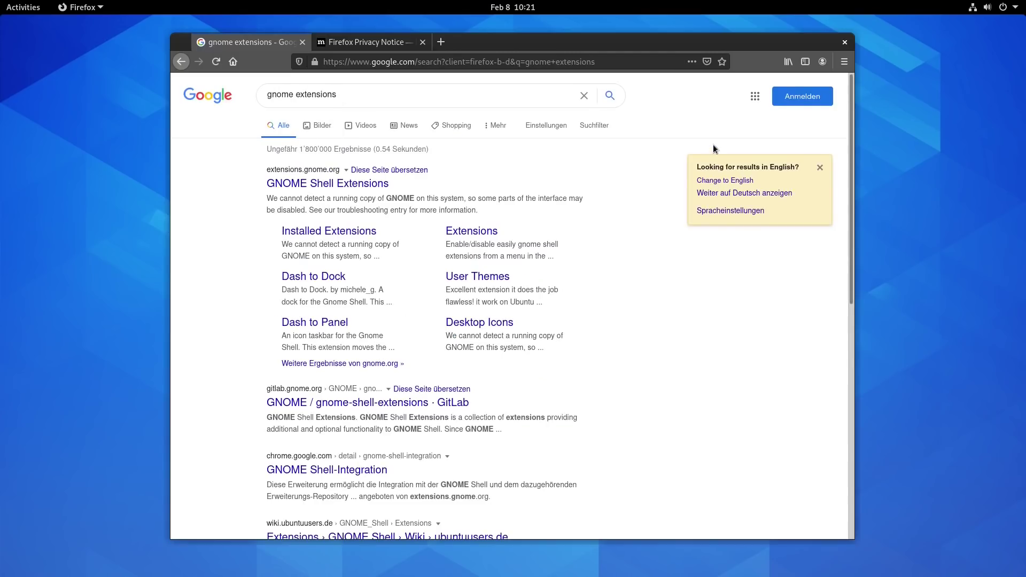
Choose English for the Google results and open the GNOME Shell Extensions website
left_click(711, 180)
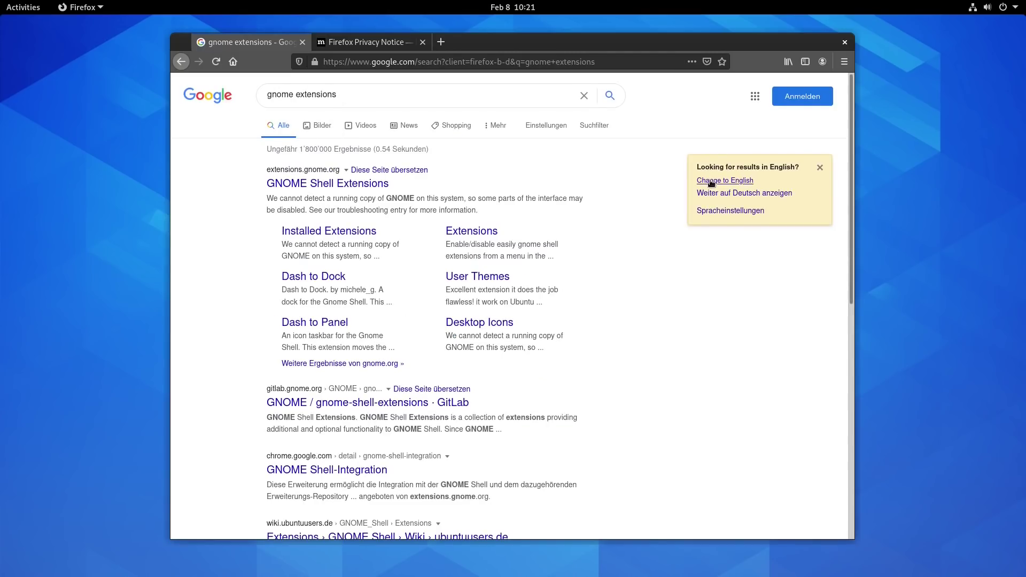
left_click(308, 185)
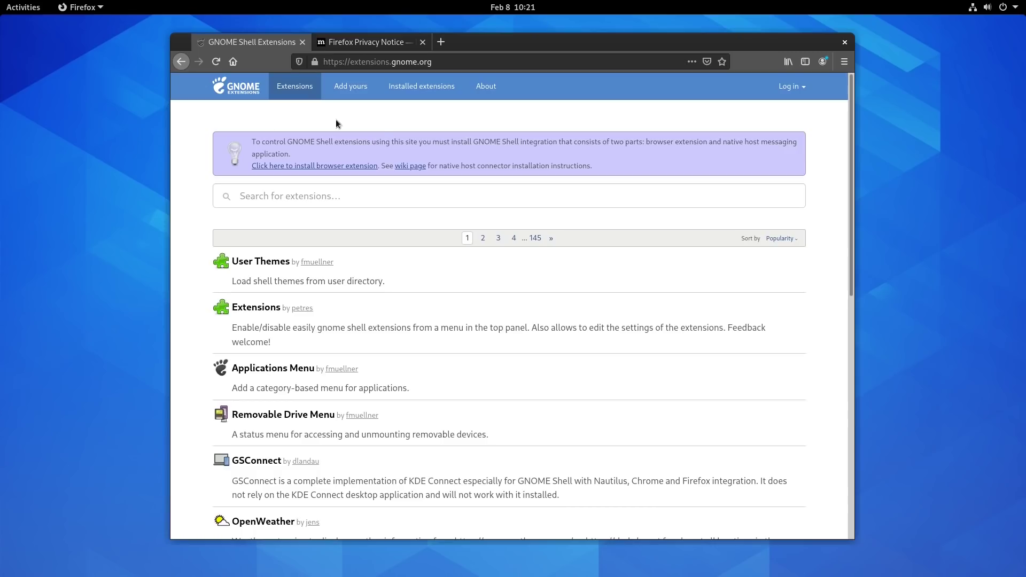
Install the GNOME Shell integration browser add-on, allow it in Private Windows, and reload the extensions page
left_click(326, 166)
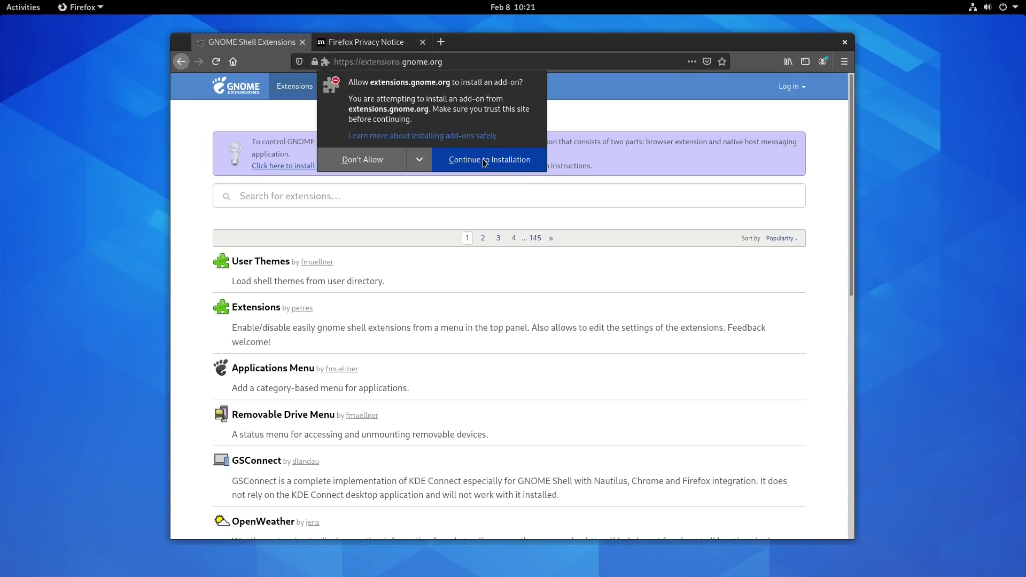
left_click(485, 162)
left_click(470, 181)
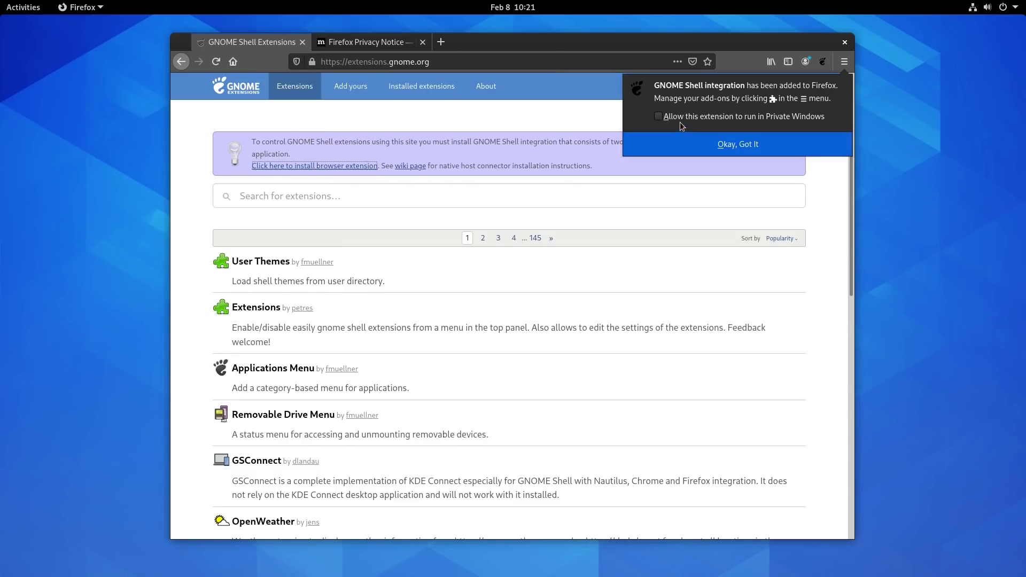
left_click(659, 117)
left_click(753, 145)
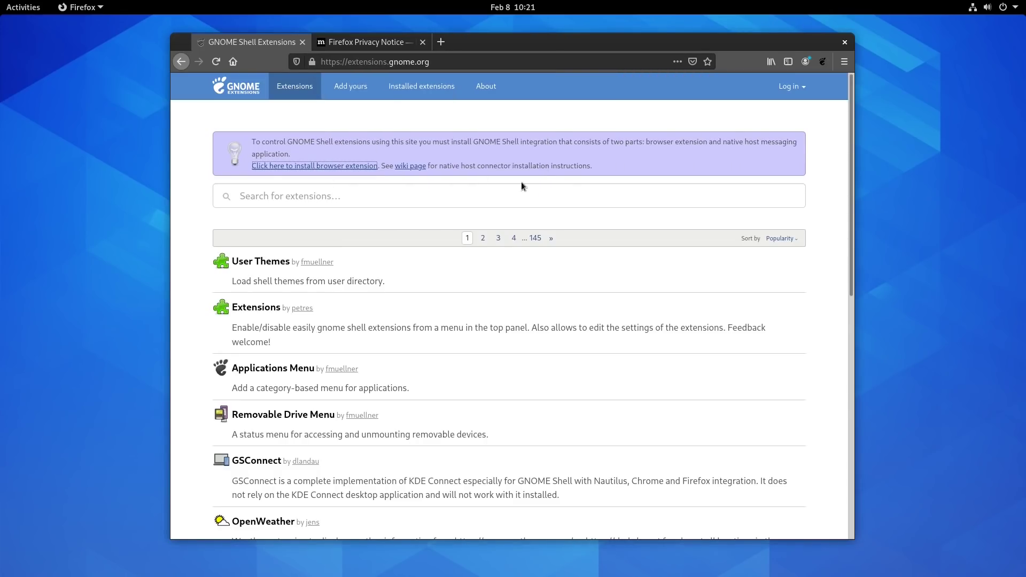
key("F5")
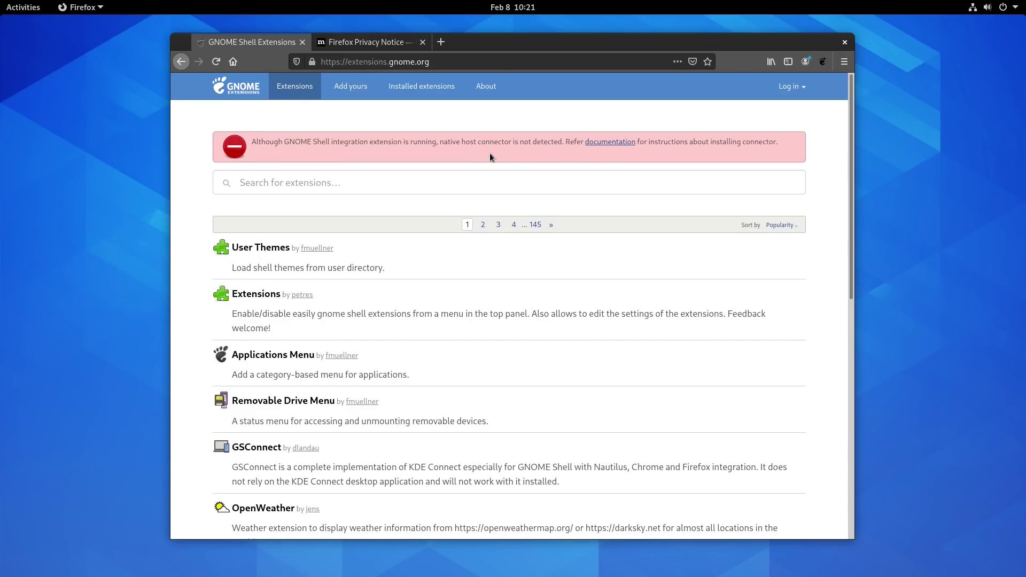
Open a new Terminal window and quit Firefox
left_click(23, 7)
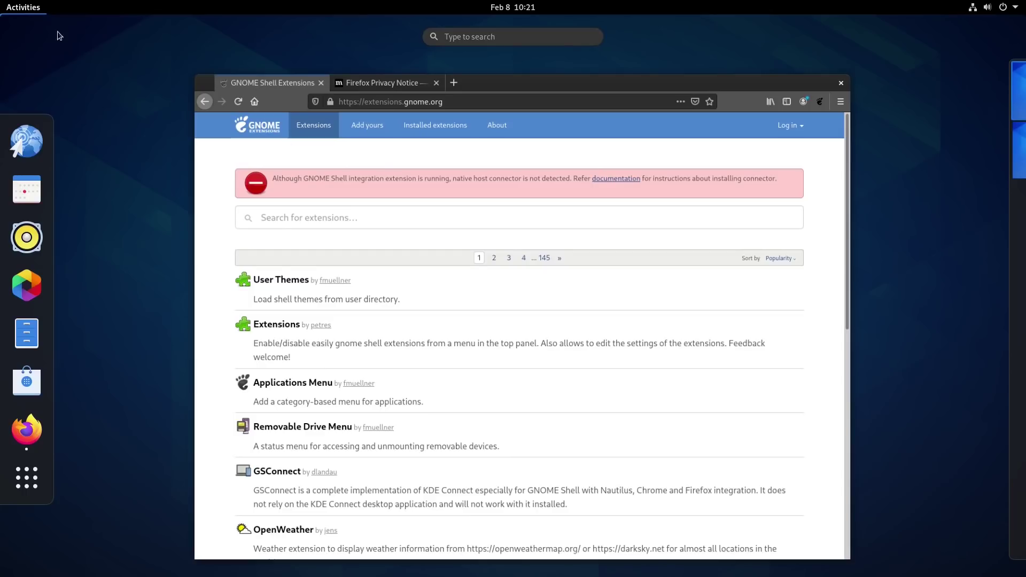
type("ter")
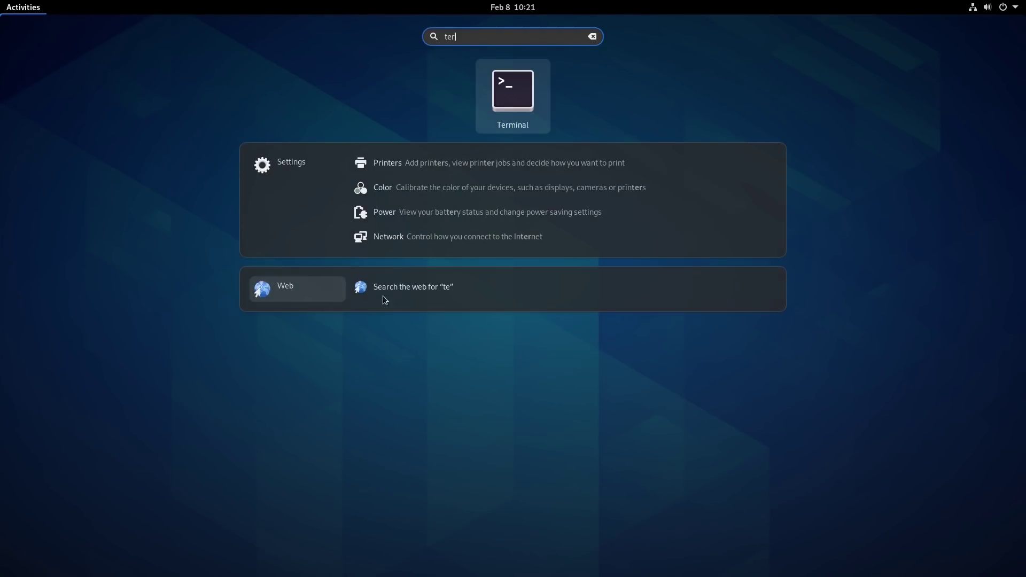
key("Return")
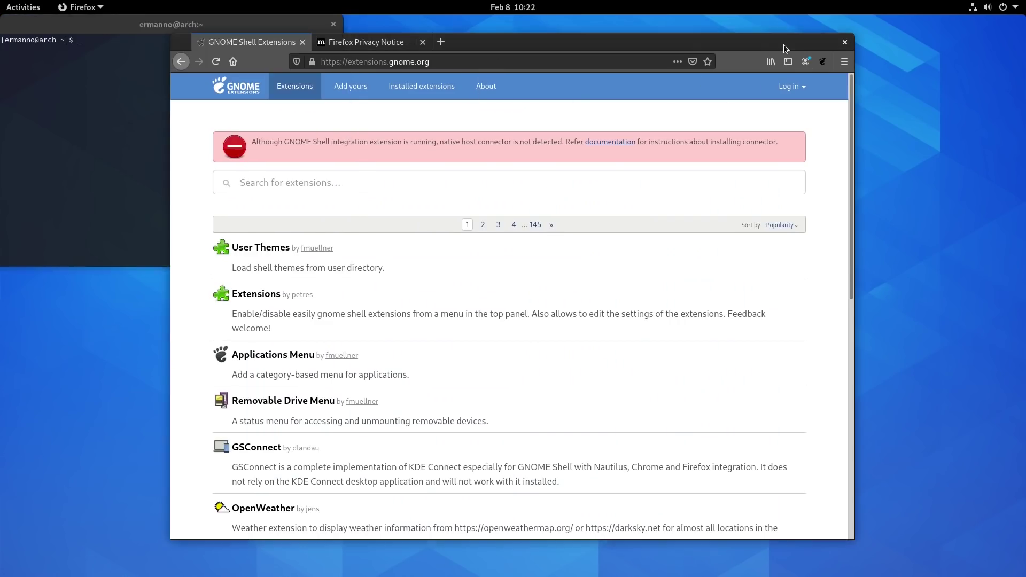
key("ctrl+q")
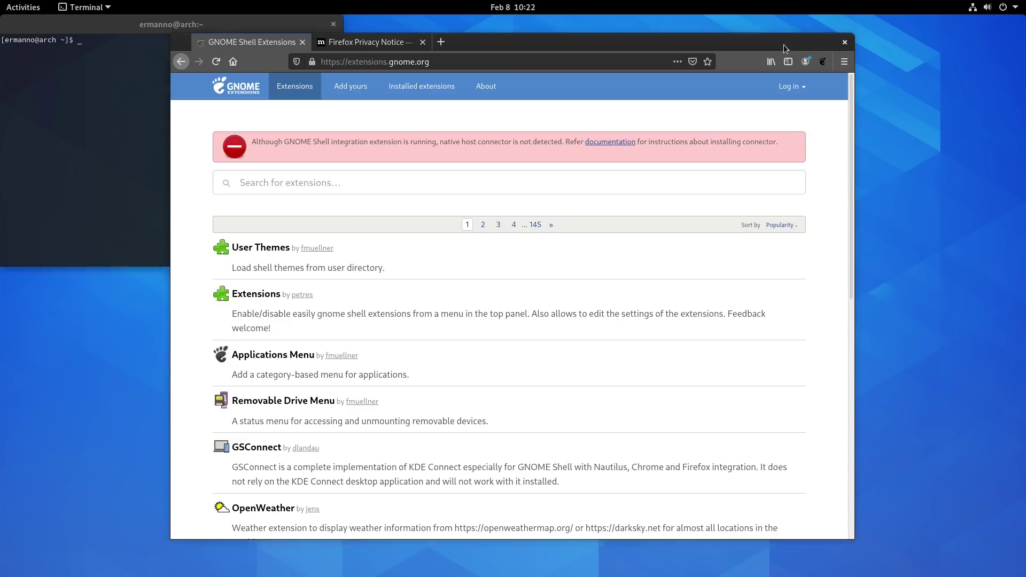
Move the Terminal window to the middle of the desktop and enlarge its text by two zoom steps
left_click_drag(216, 28, 527, 149)
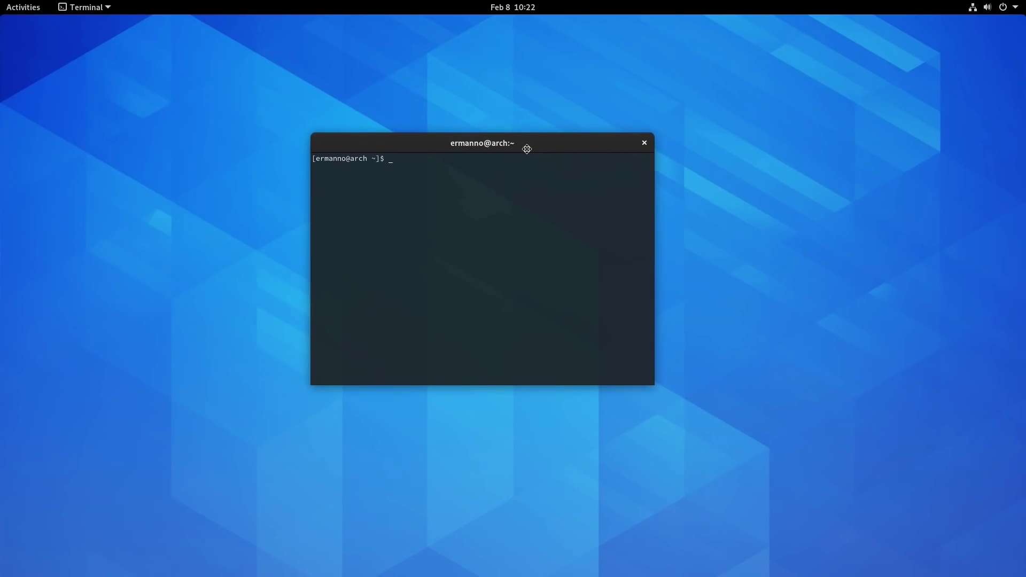
key("ctrl+plus")
key("ctrl+plus")
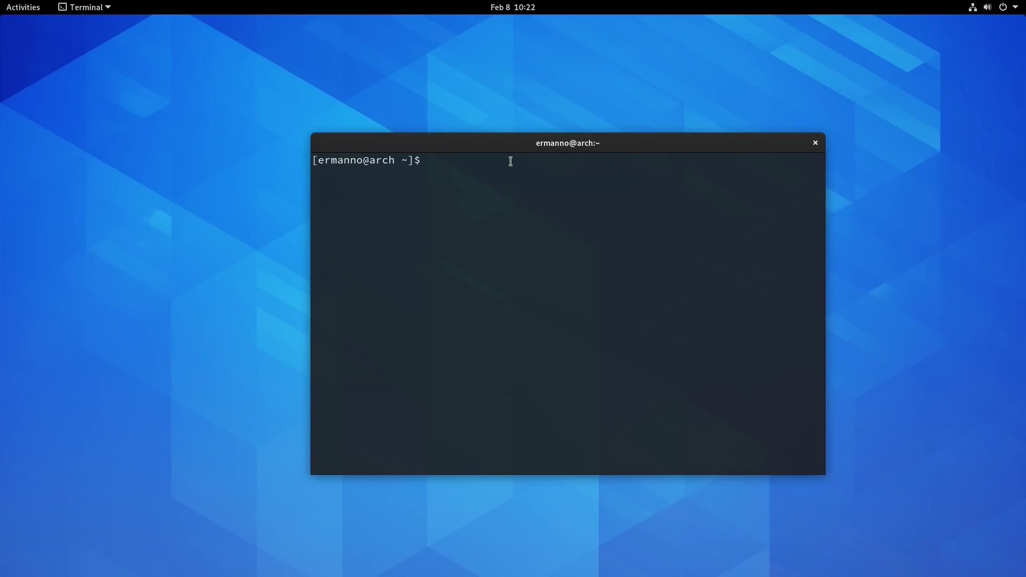
Install the chrome-gnome-shell package with sudo pacman -S, entering the sudo password and accepting the installation, and close the Terminal
type("sudo pacman -S chrome-gnome")
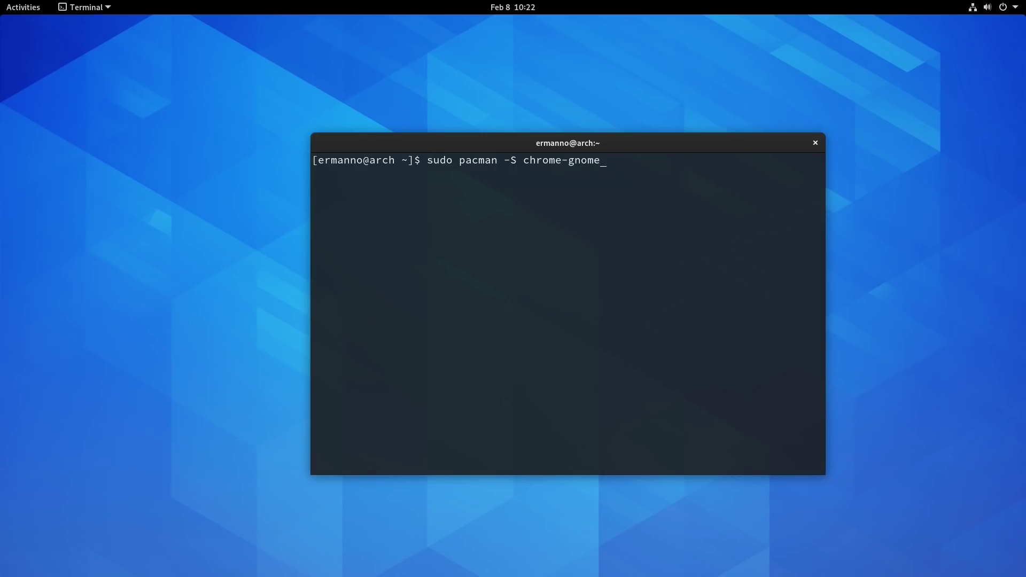
type("-shell")
key("Return")
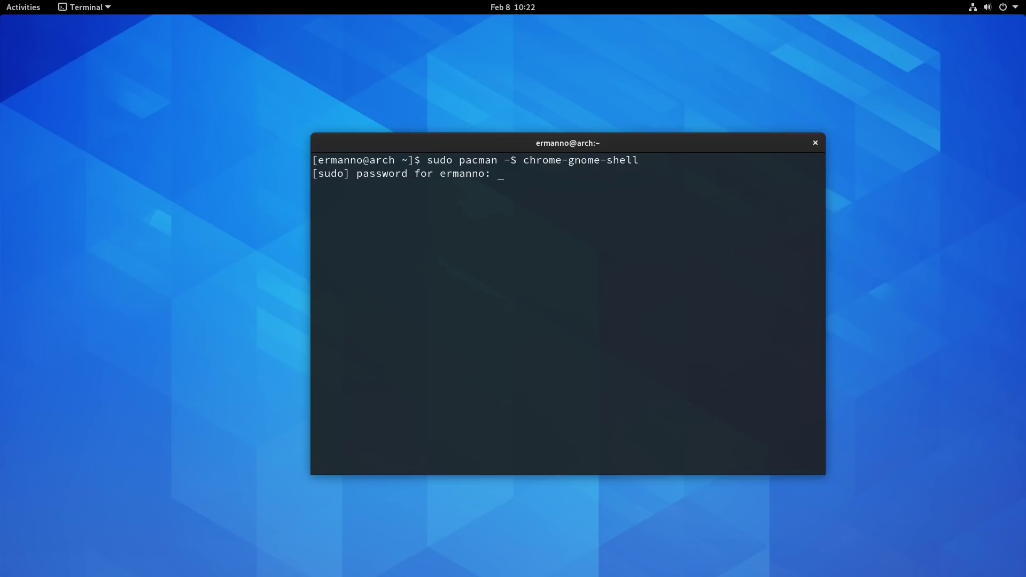
key("Return")
key("Return")
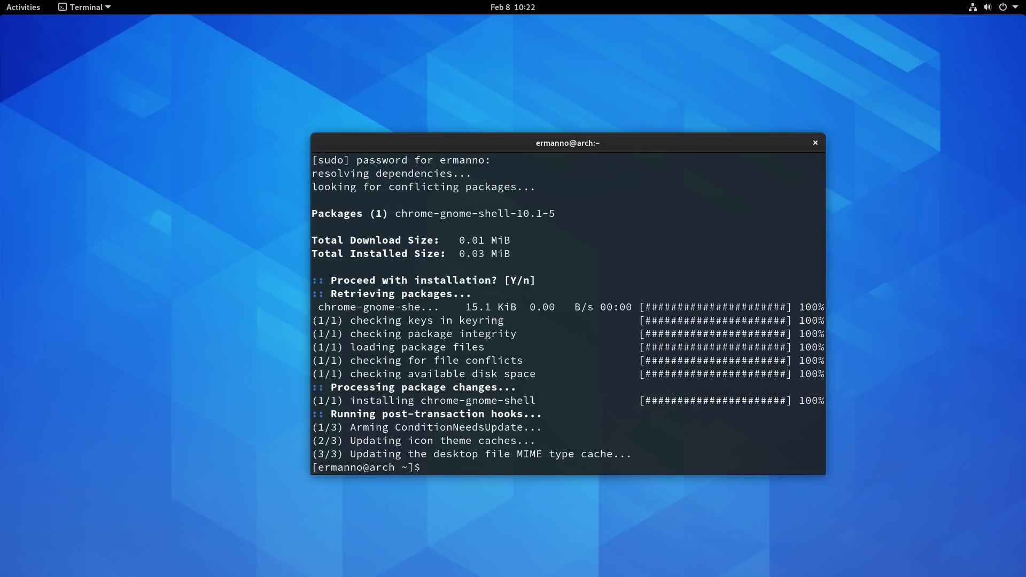
key("ctrl+d")
Open Tweaks and turn on the Maximize and Minimize titlebar buttons in the Window Titlebars settings
key("super")
type("twe")
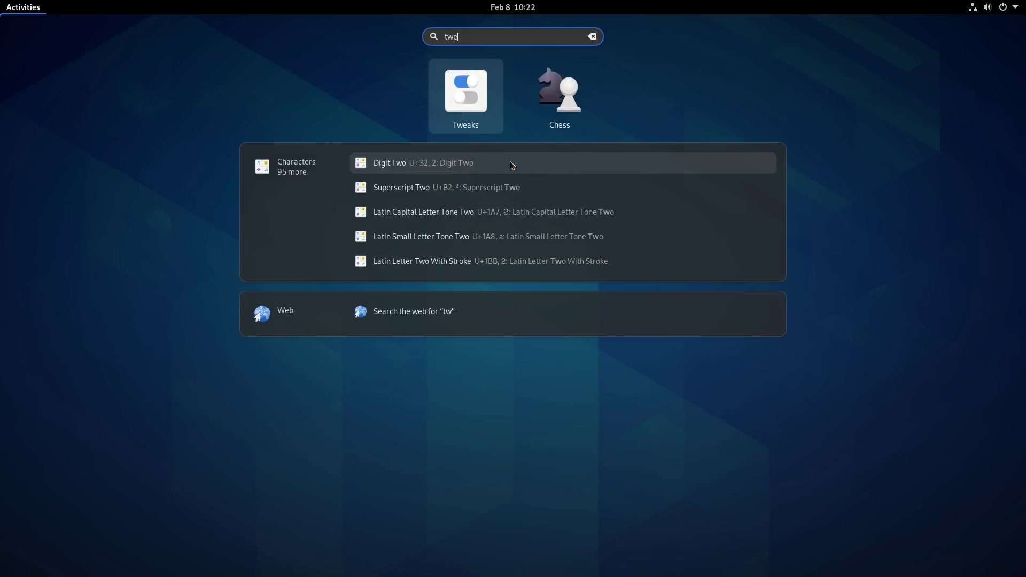
key("Return")
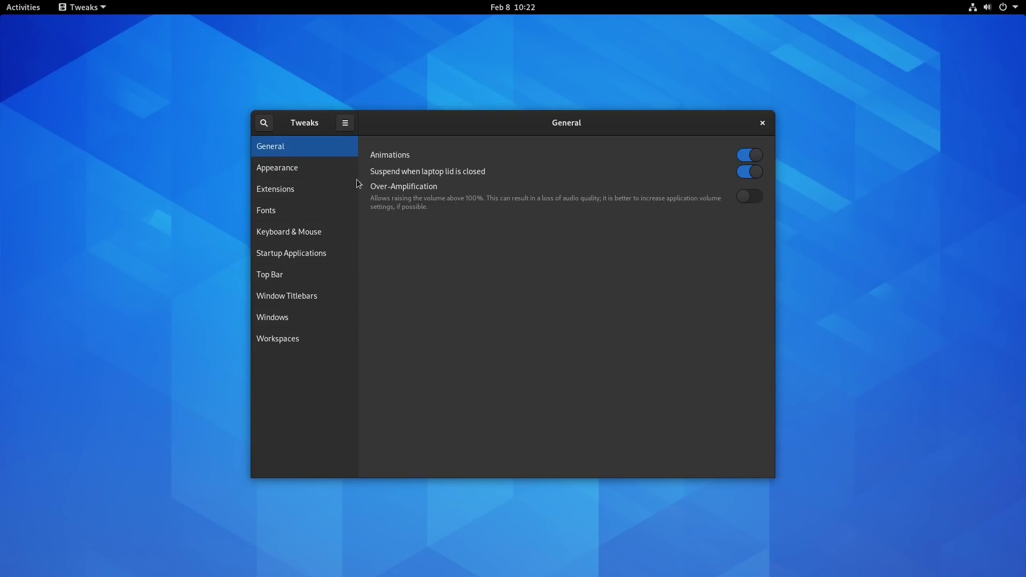
left_click(288, 291)
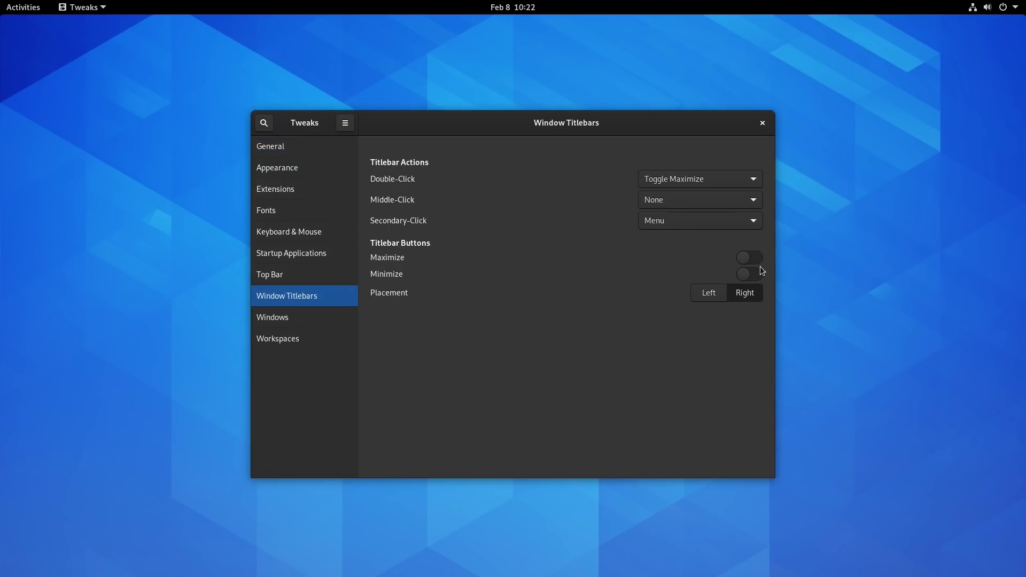
Turn on Center New Windows in the Windows settings and close Tweaks
left_click(299, 319)
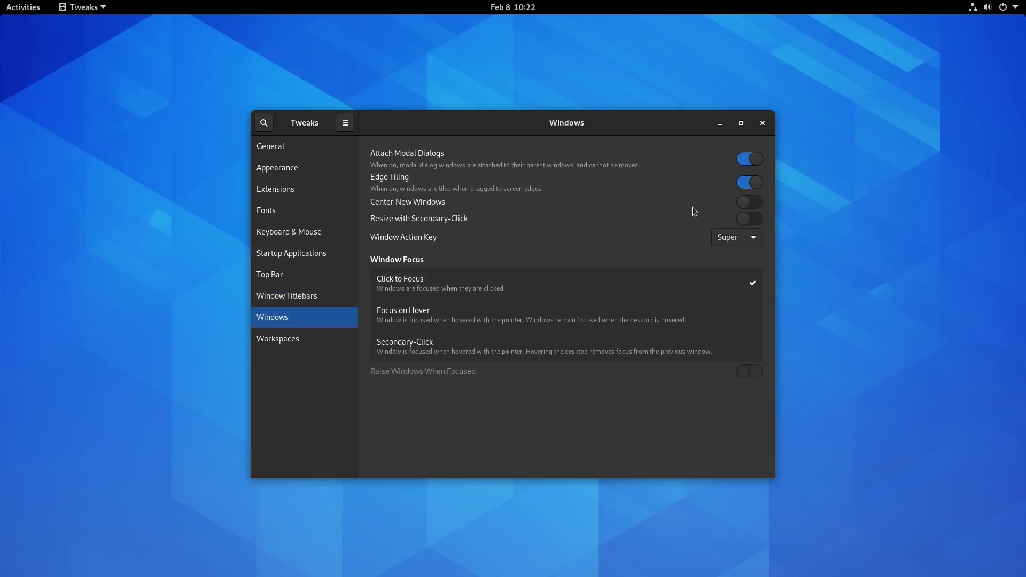
left_click(749, 203)
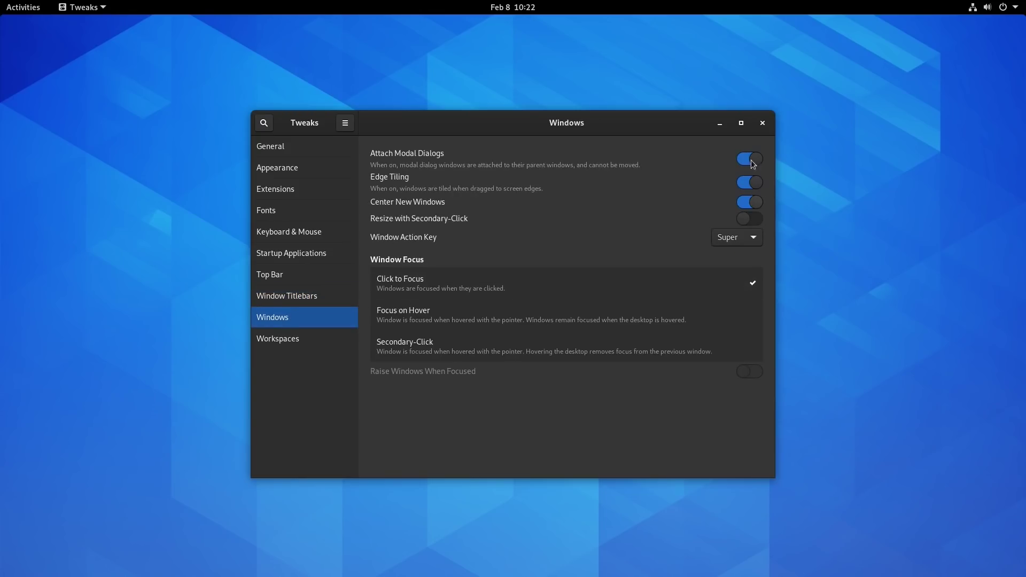
left_click(763, 124)
Switch to the Firefox window and reload the GNOME Shell Extensions page
key("super")
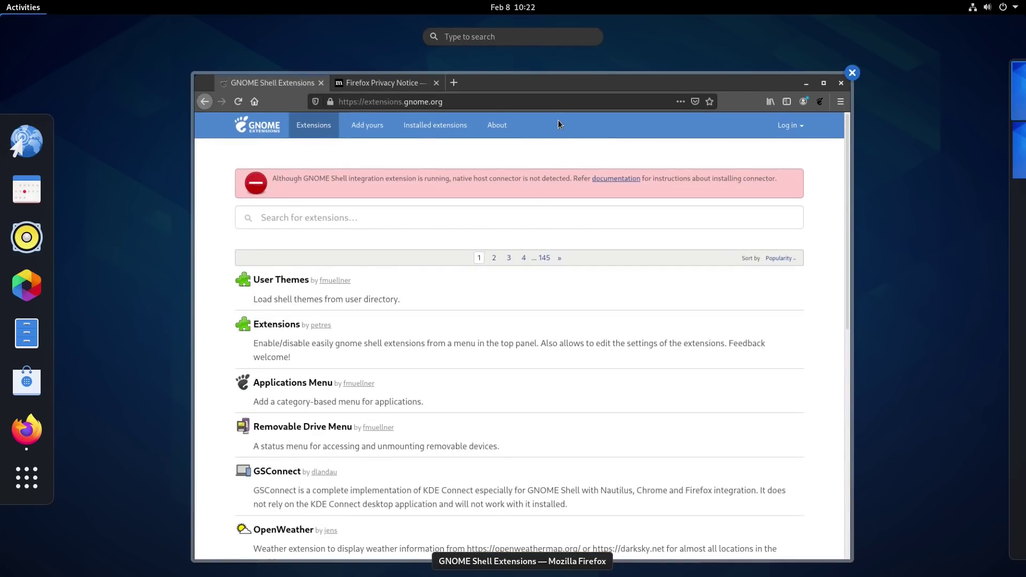
left_click(558, 123)
key("F5")
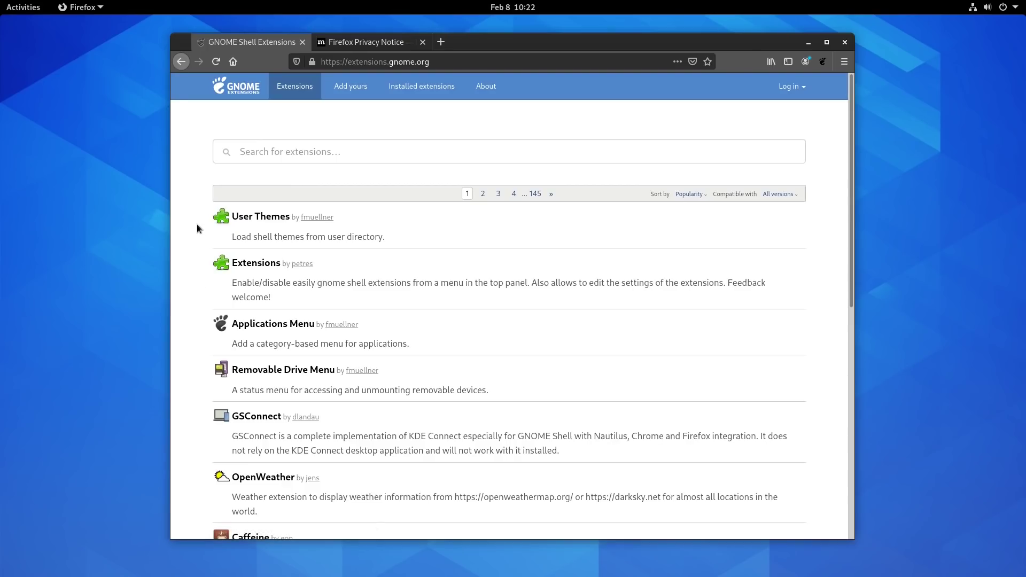
Turn on the User Themes extension from its page and quit Firefox, closing all its tabs
left_click(253, 221)
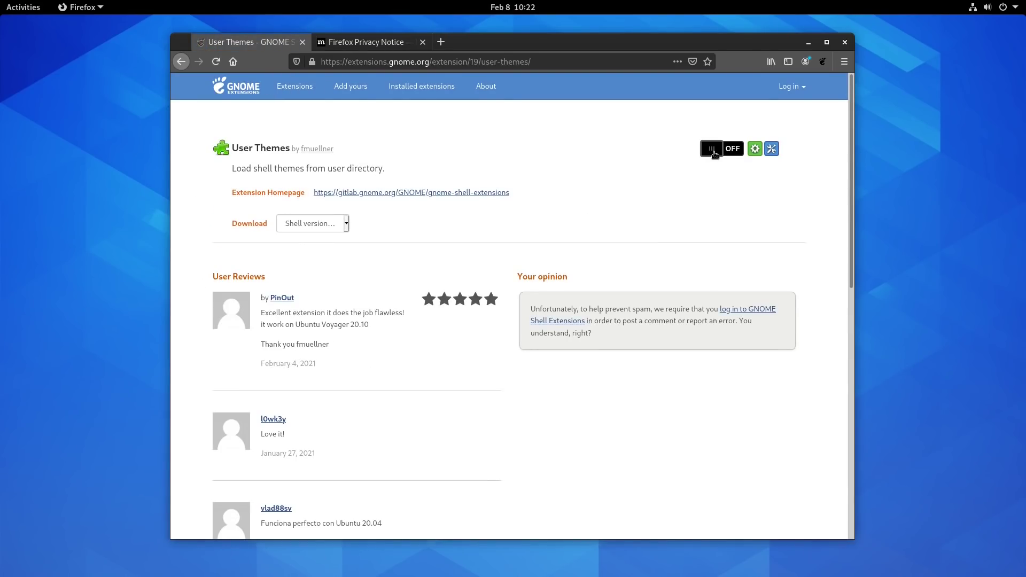
left_click(711, 154)
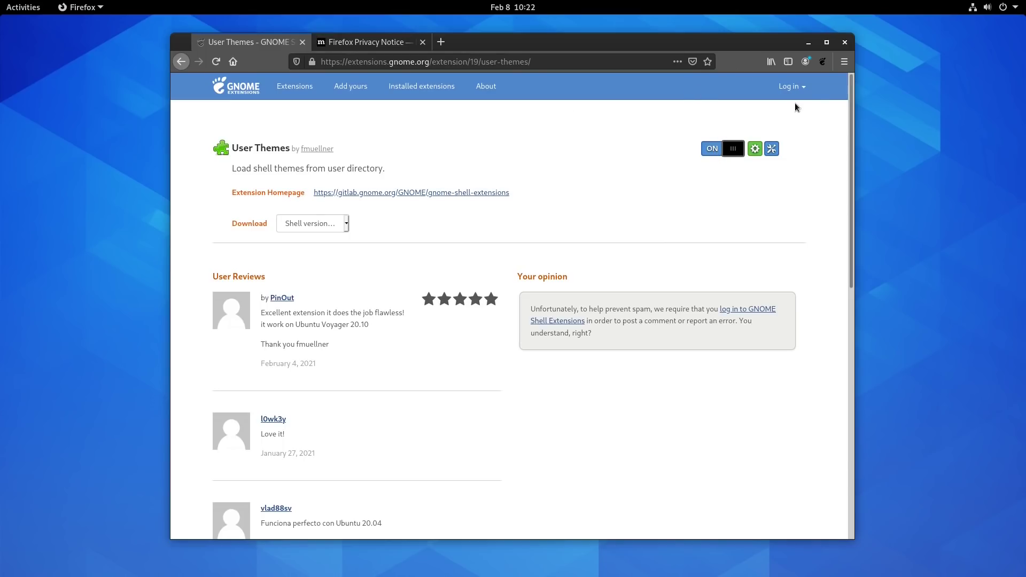
key("ctrl+q")
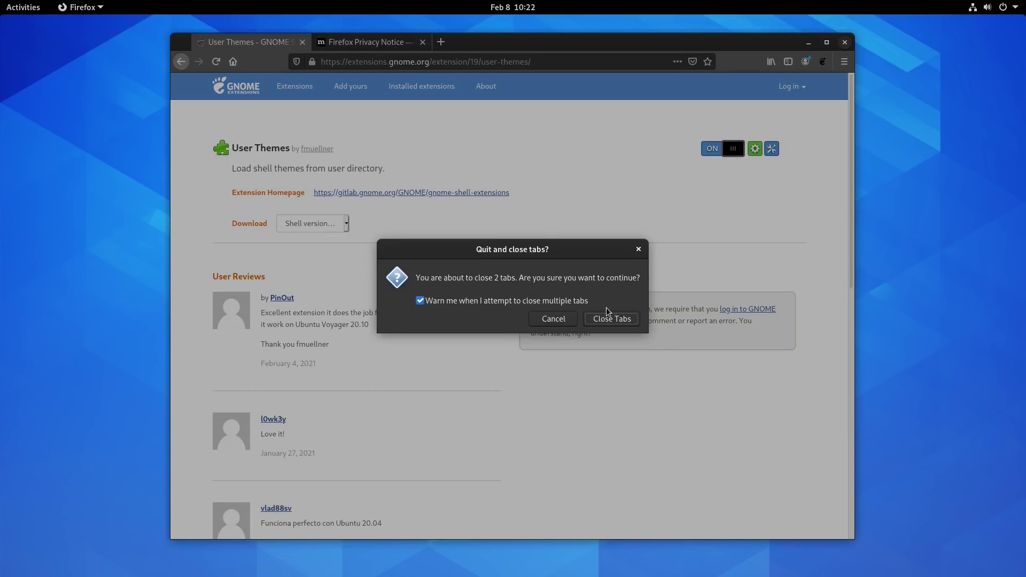
key("Return")
Check the available Shell themes in the Appearance settings of Tweaks, keep Default, and close Tweaks
key("super")
type("twe")
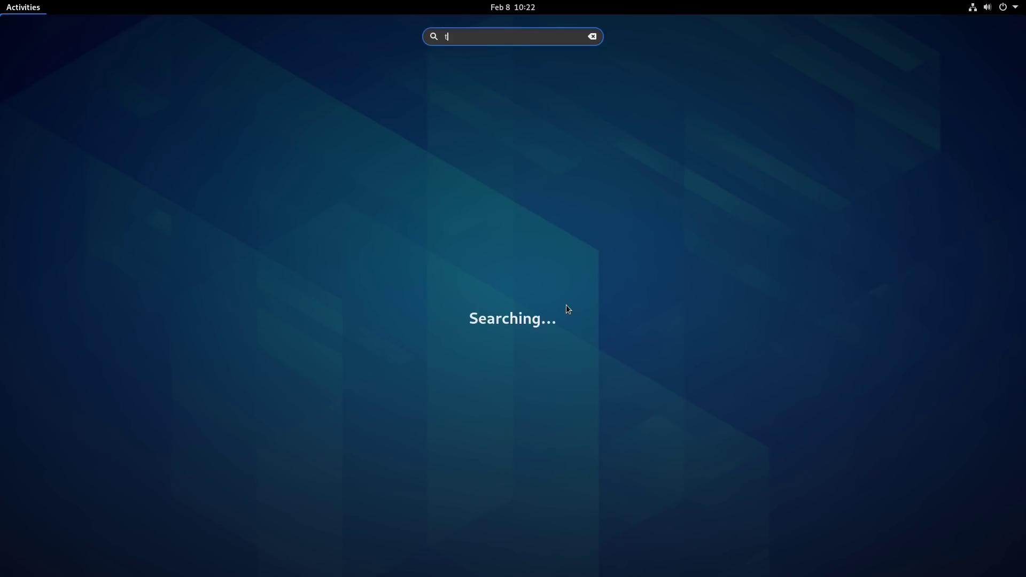
left_click(509, 77)
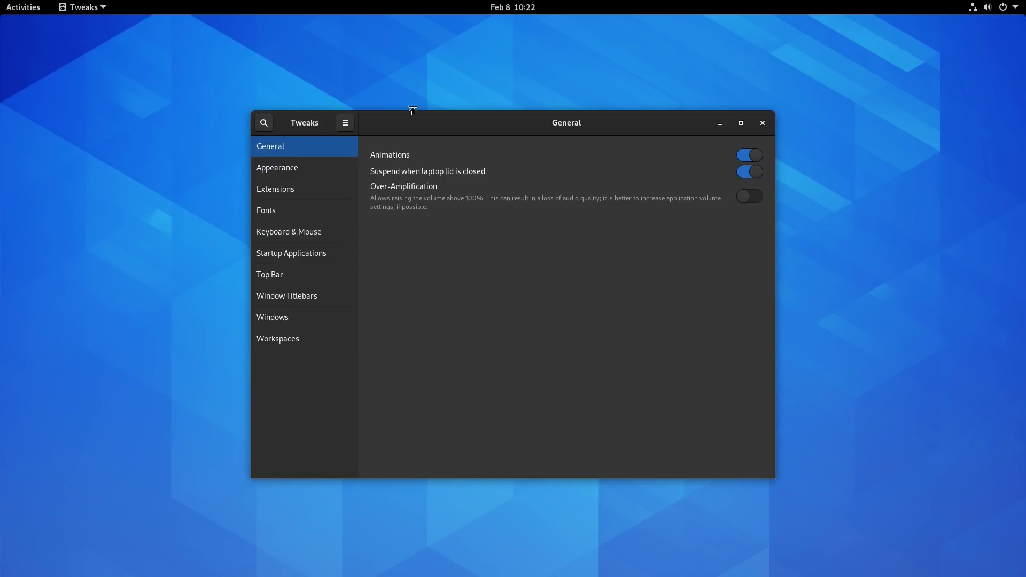
left_click(290, 170)
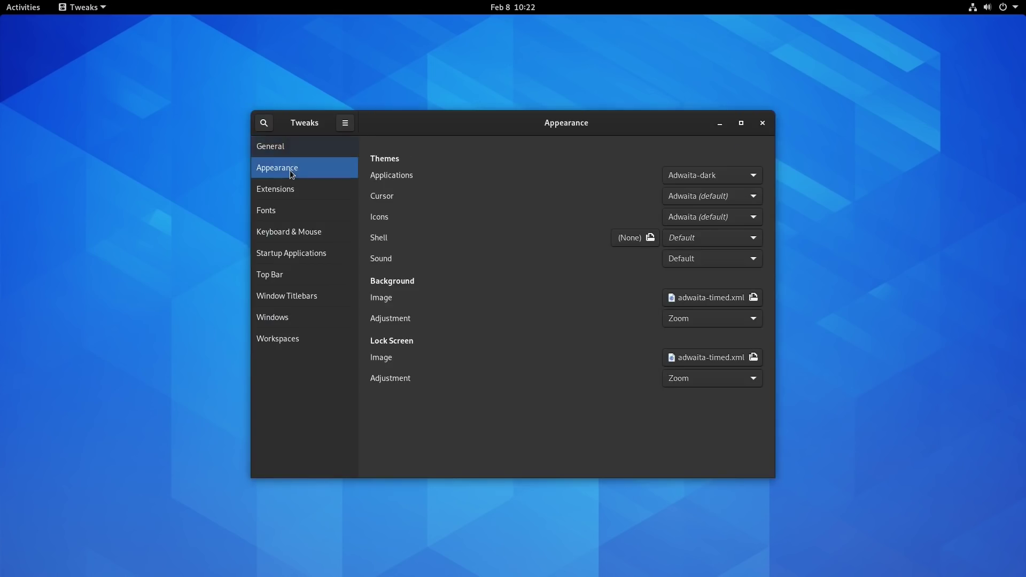
left_click(703, 238)
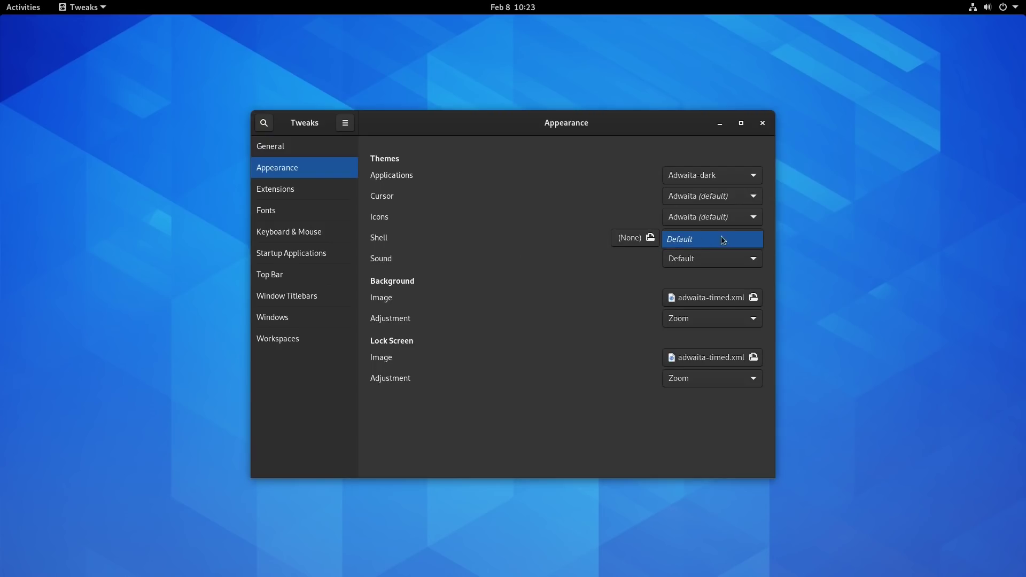
left_click(709, 239)
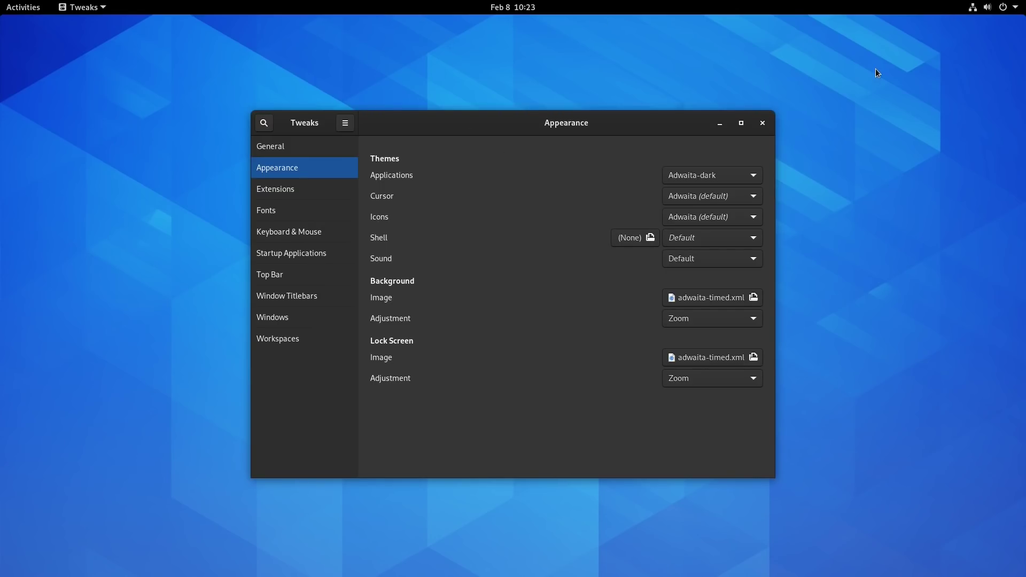
left_click(763, 123)
Open a new Terminal window in full screen and enlarge its text by five zoom steps
key("super")
type("ter")
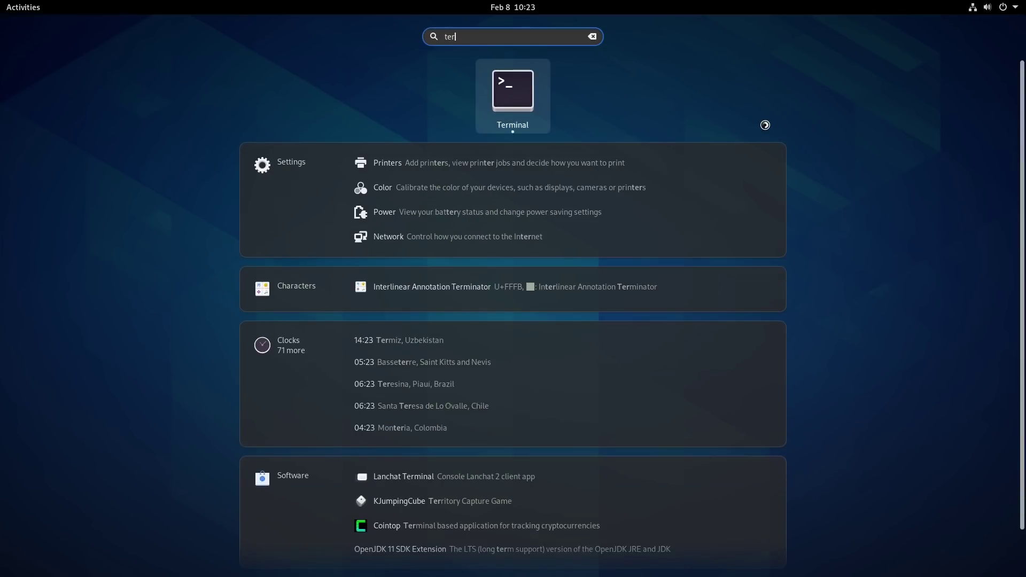
key("Return")
key("F11")
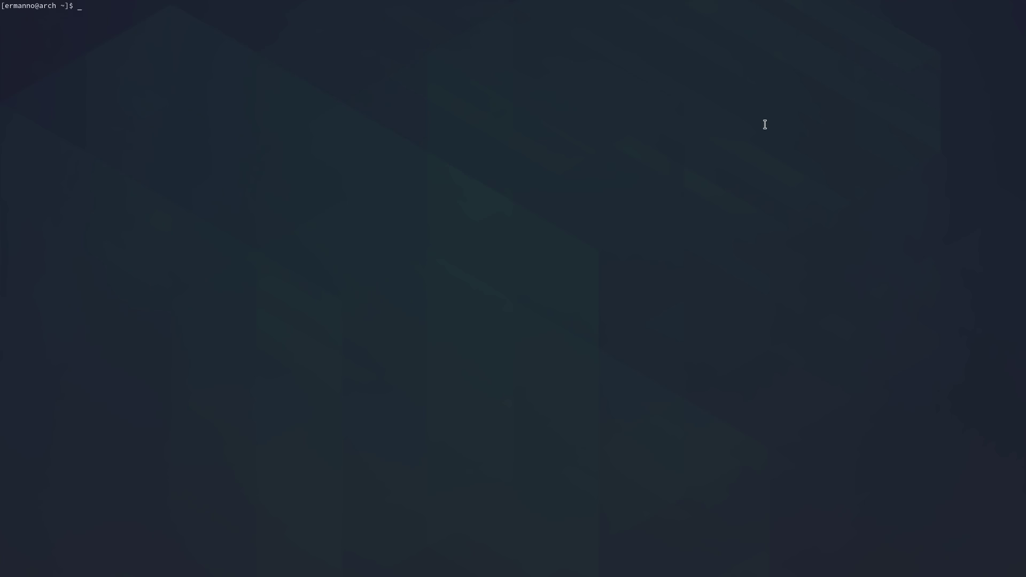
key("ctrl+plus")
key("ctrl+plus")
key("ctrl+plus")
key("ctrl+plus")
key("ctrl+plus")
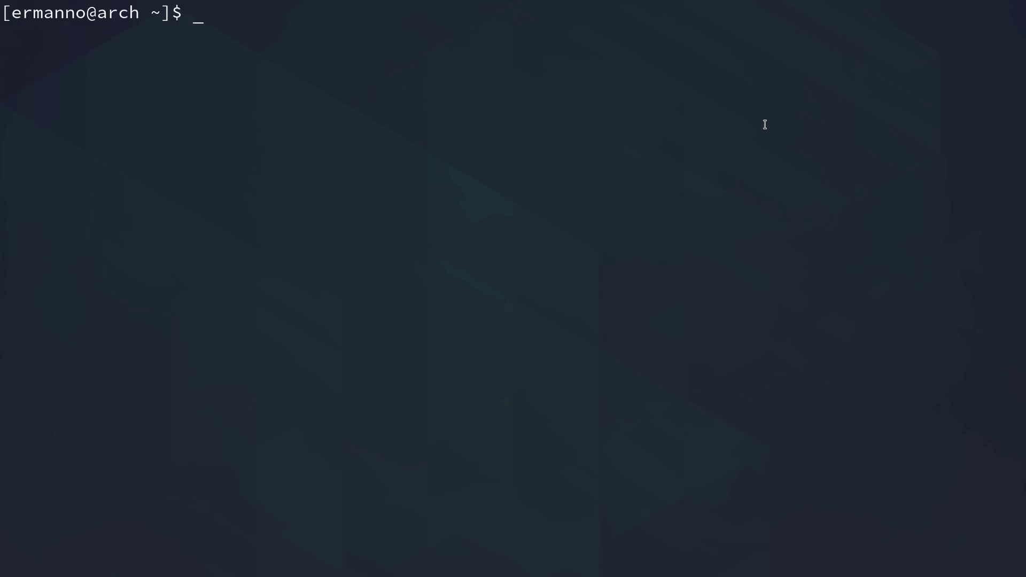
Run paru -S gnome-shell-extension-pop-shell flat-remix flat-remix-gtk flat-remix-gnome brave-bin
type("paru -S gnome-")
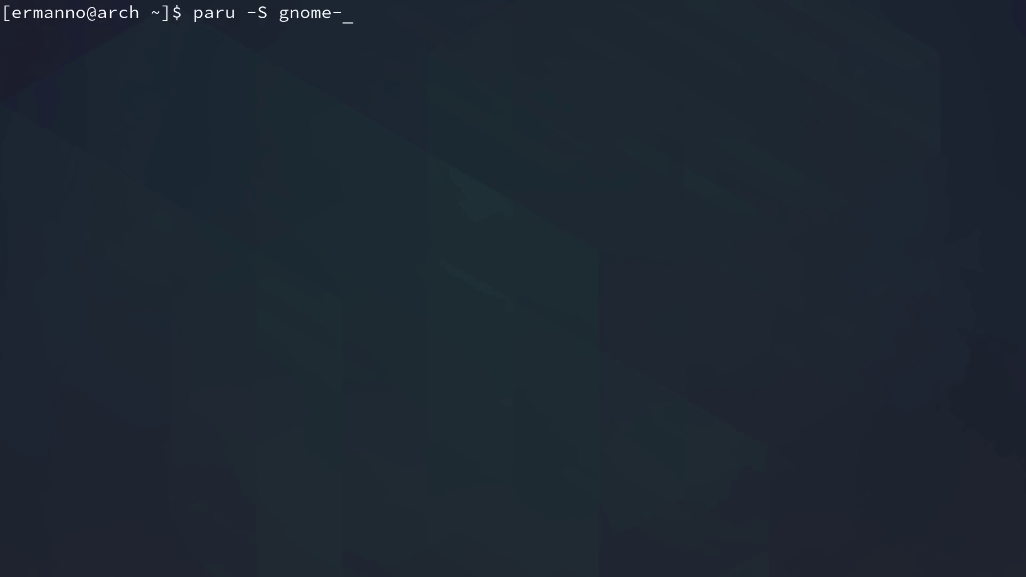
type("shell-extension-po")
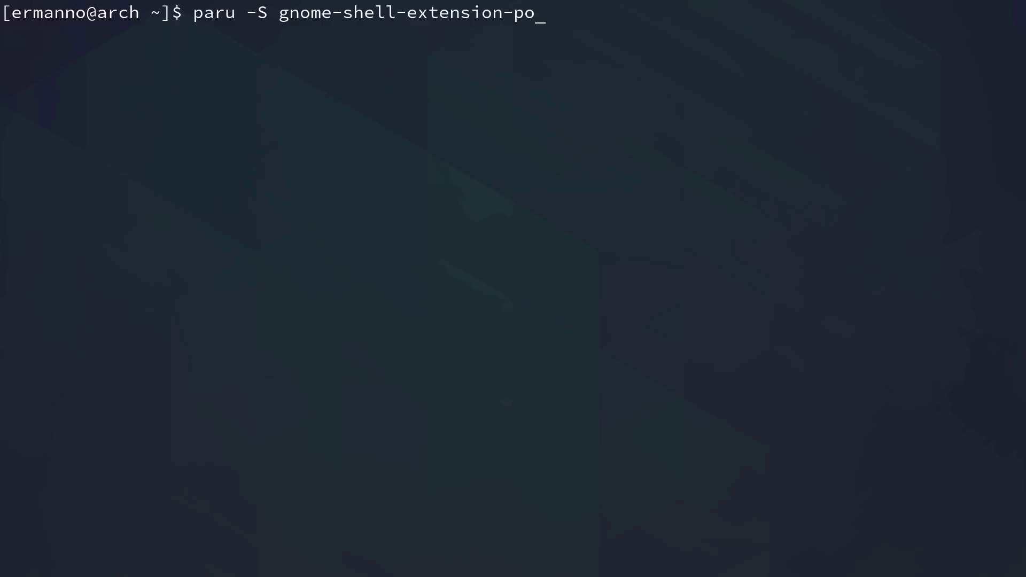
type("p-shell")
type("flat-remo")
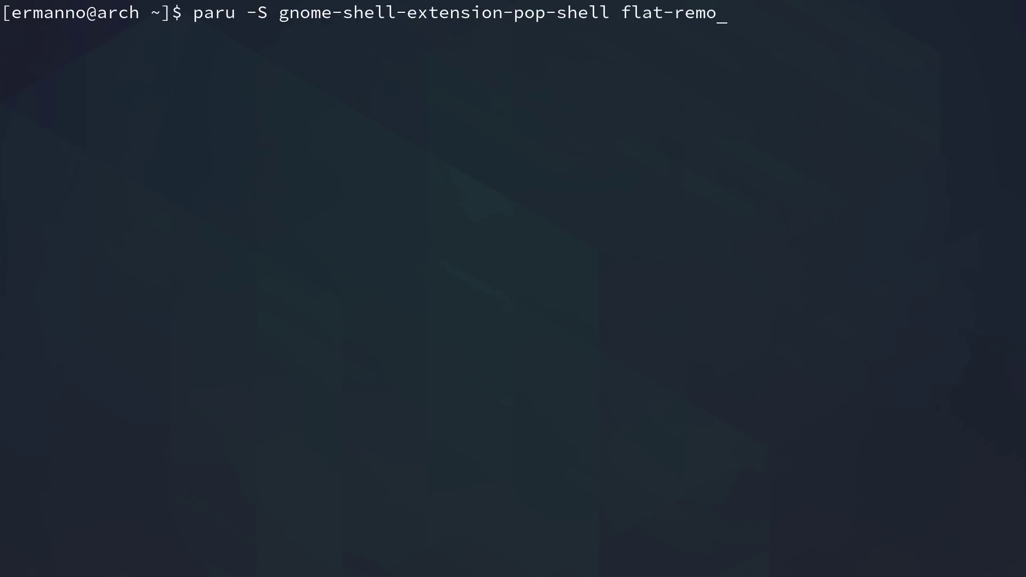
type("x")
key("BackSpace")
key("BackSpace")
type("ix flat-remix-gtk")
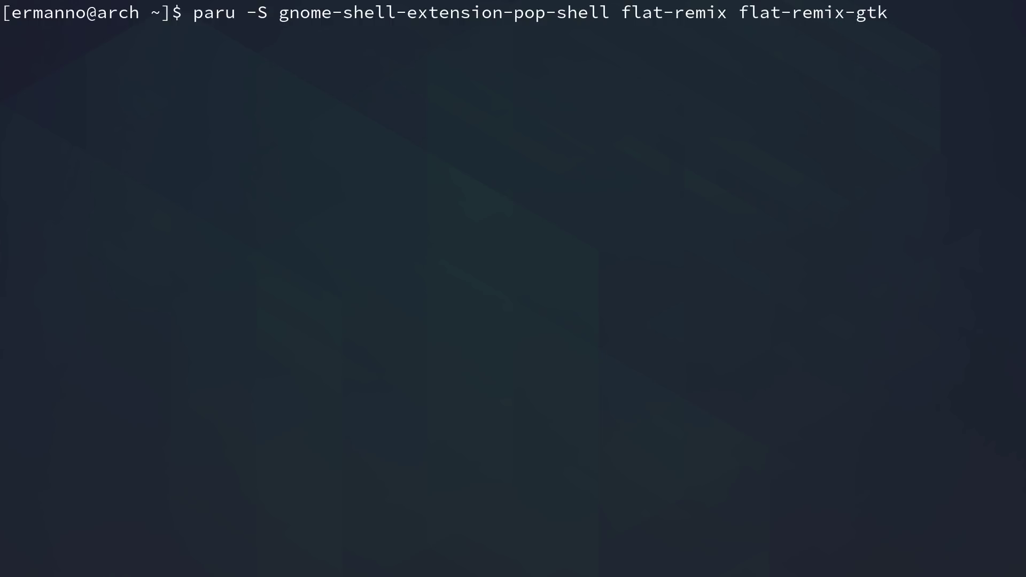
type(" flat-remix-gnome")
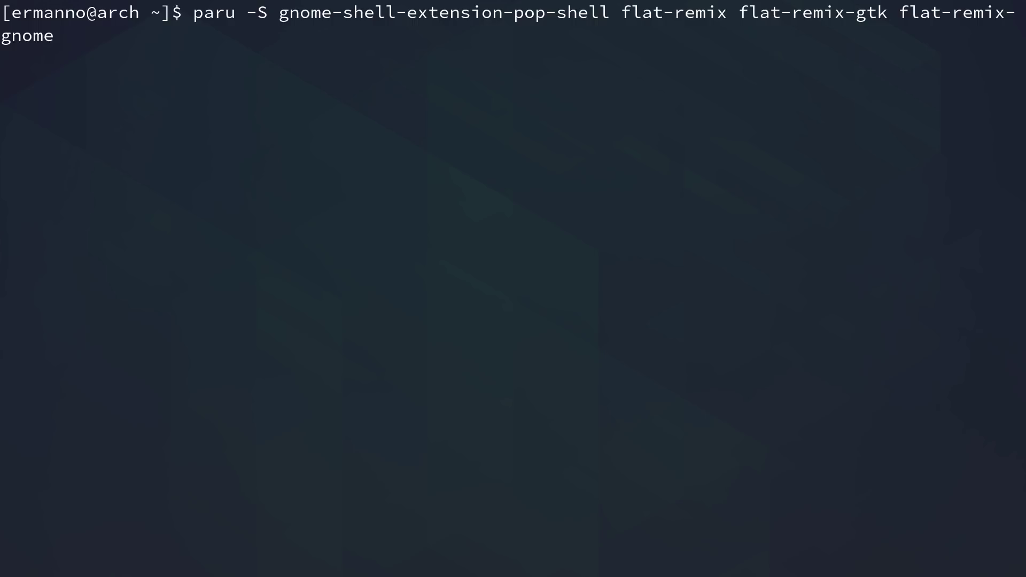
type(" brave-bin")
key("Return")
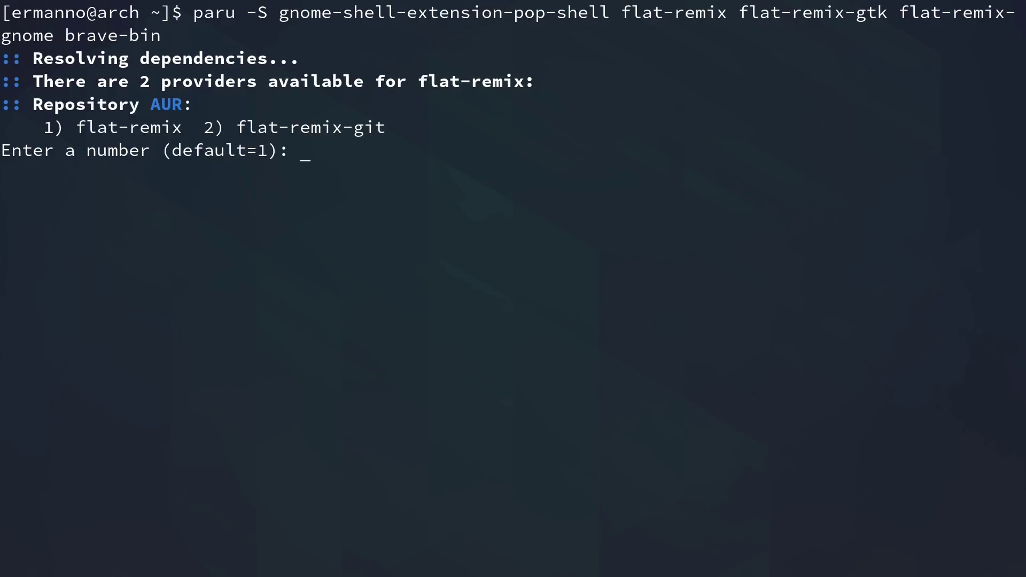
Accept the default flat-remix provider, leave the build file review, enter the sudo password, and confirm the package installation
key("Return")
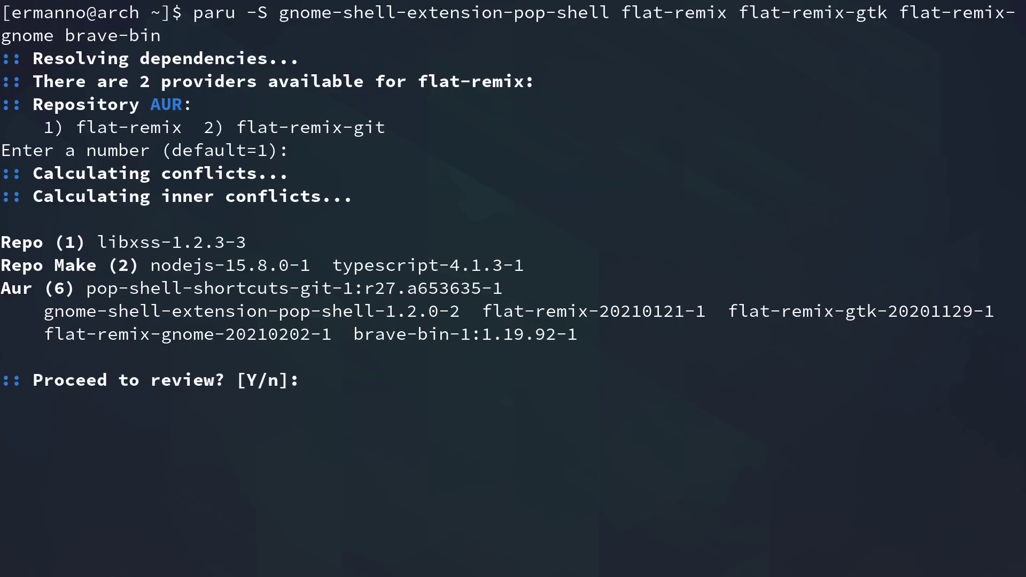
key("Return")
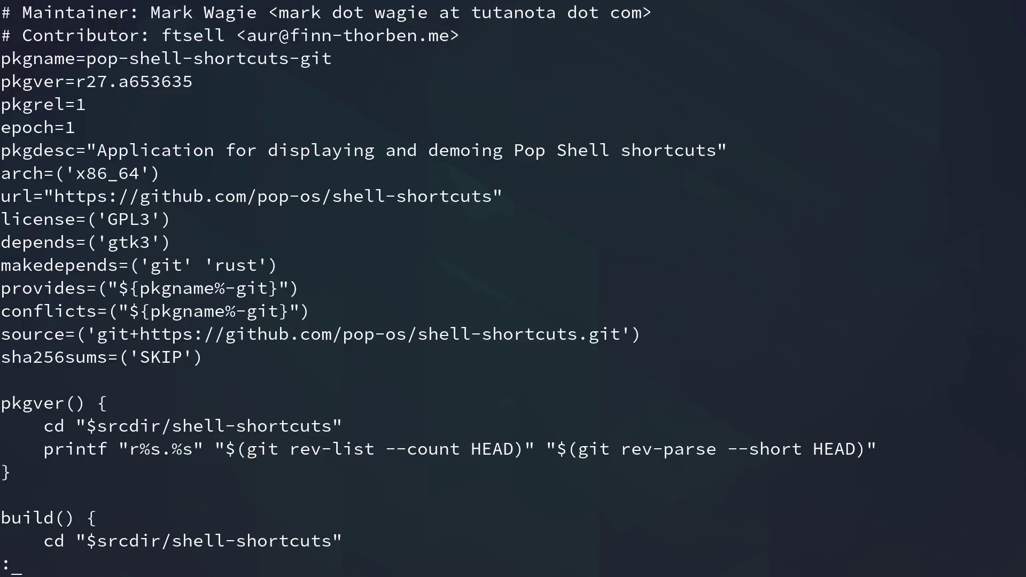
key("q")
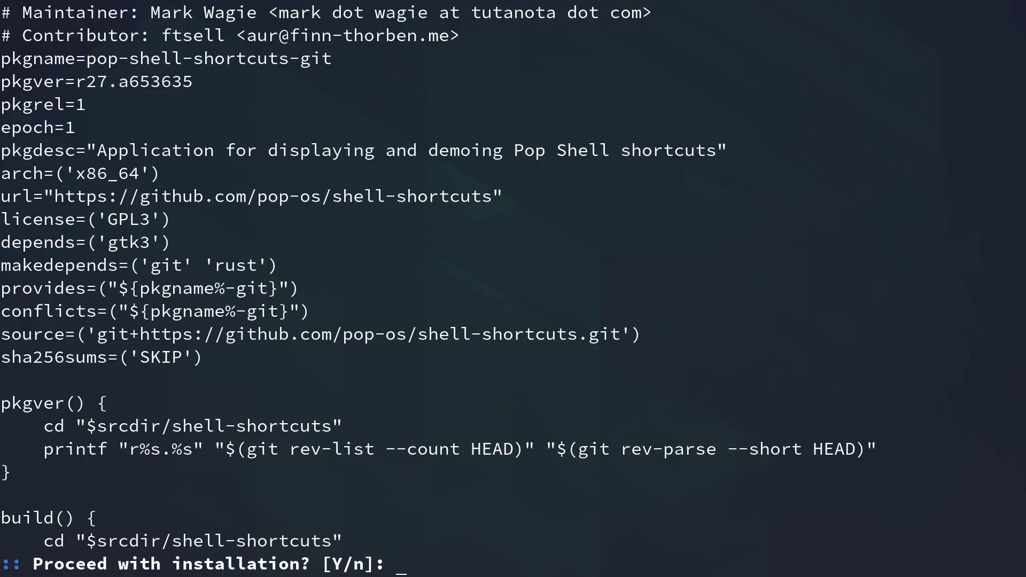
key("Return")
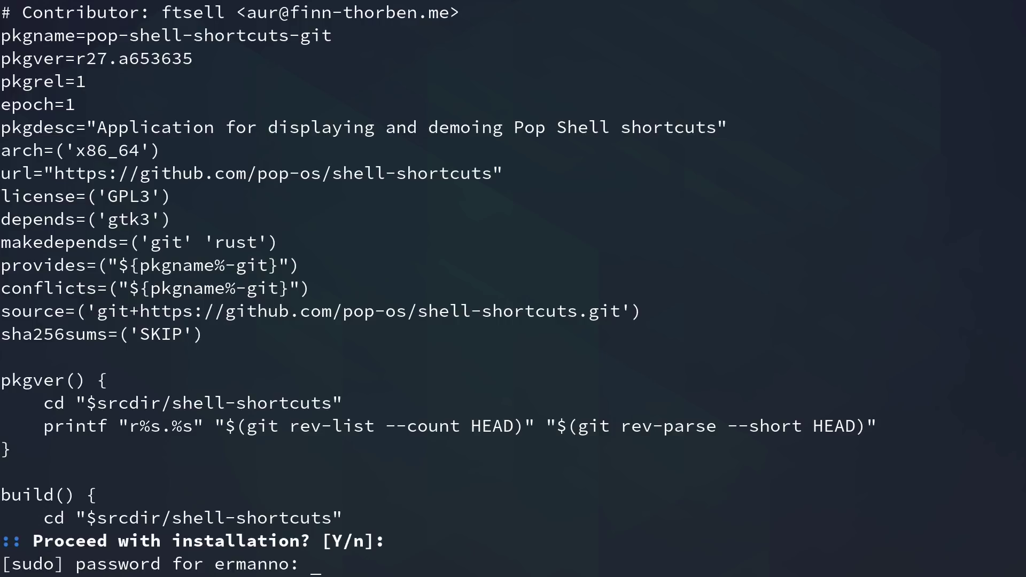
key("Return")
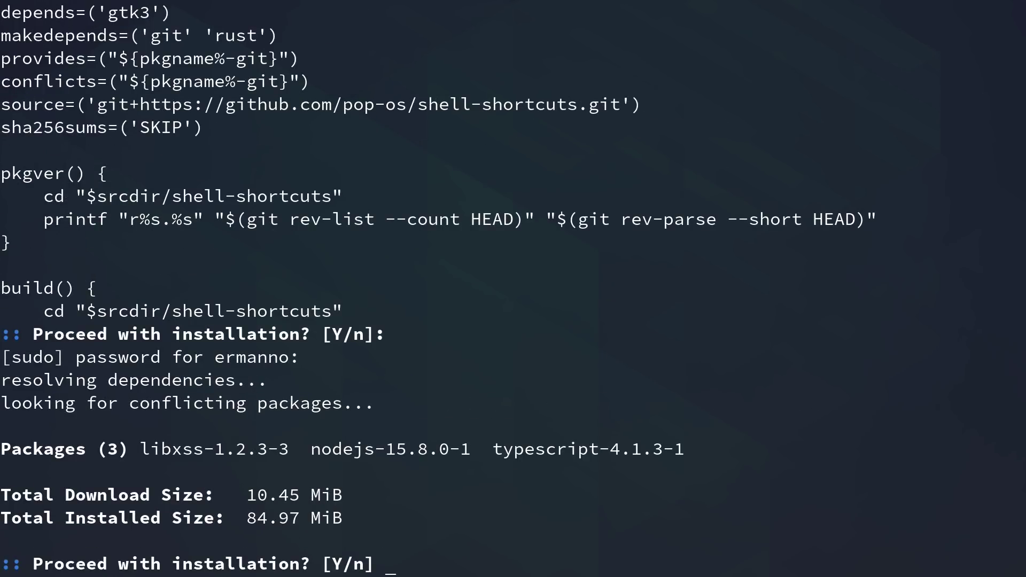
key("Return")
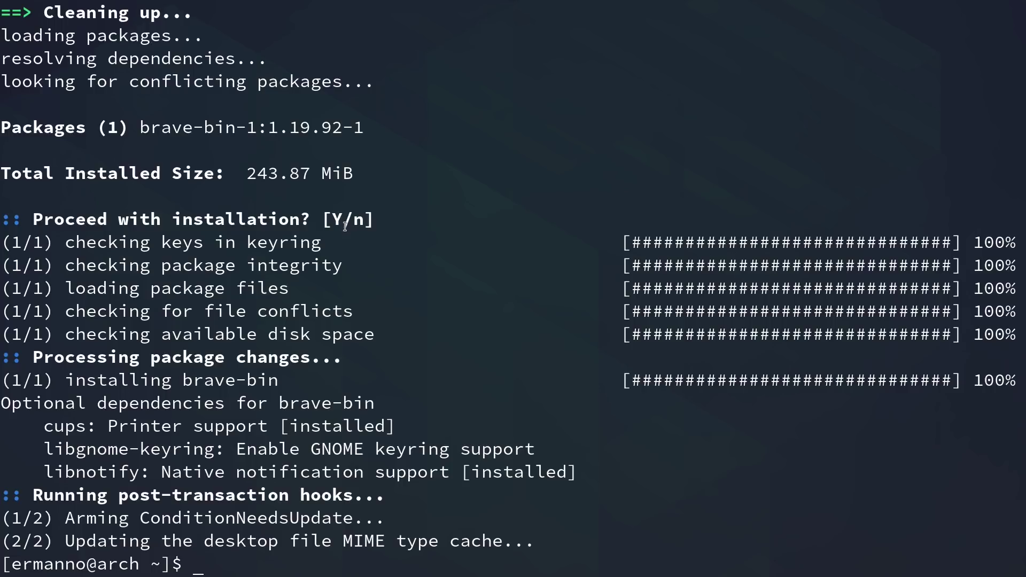
Clear and leave the terminal, and set the Applications theme to Flat-Remix-GTK-Blue-Dark-Solid in the Appearance settings of Tweaks
key("ctrl+l")
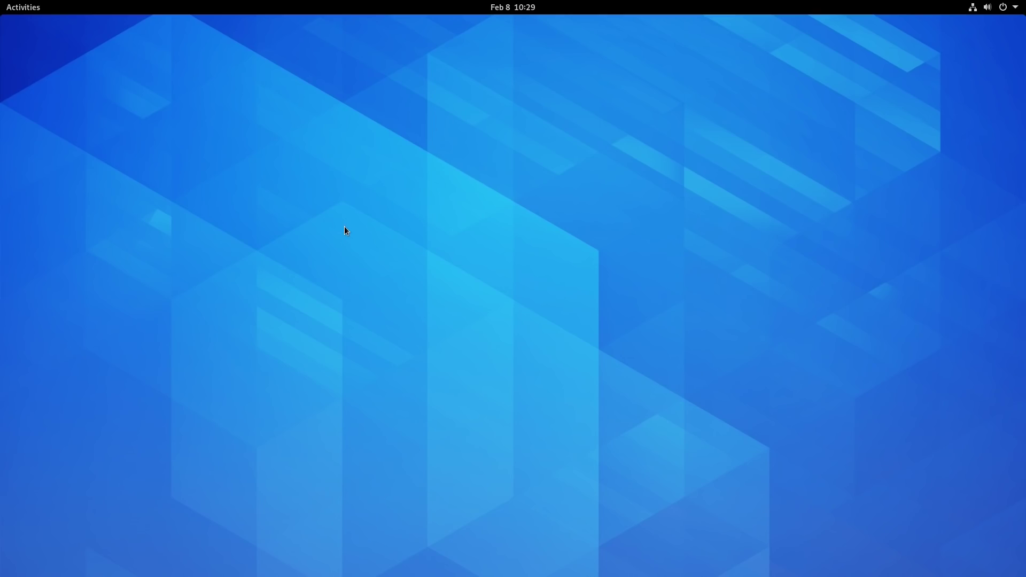
key("super")
type("twe")
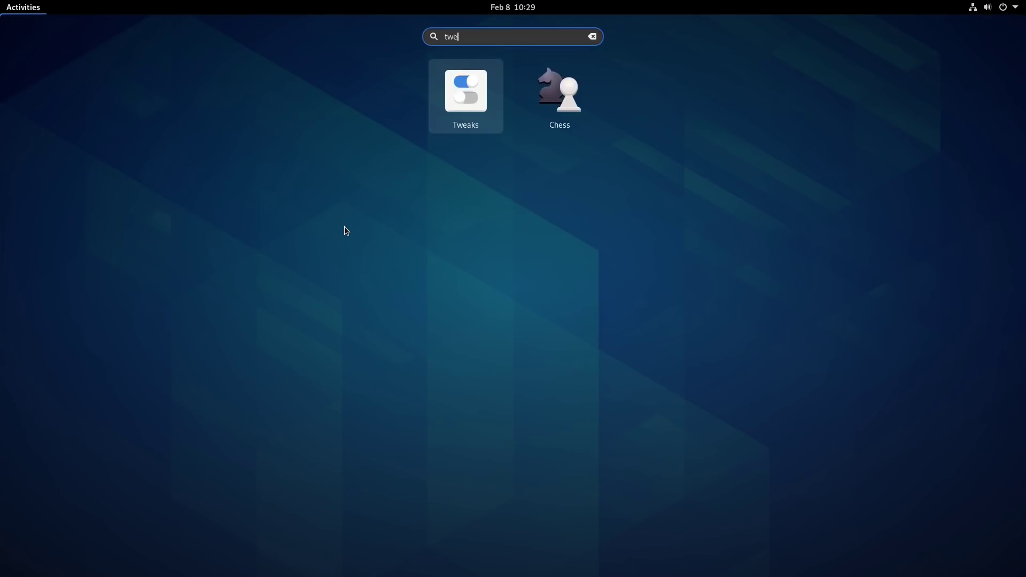
key("Return")
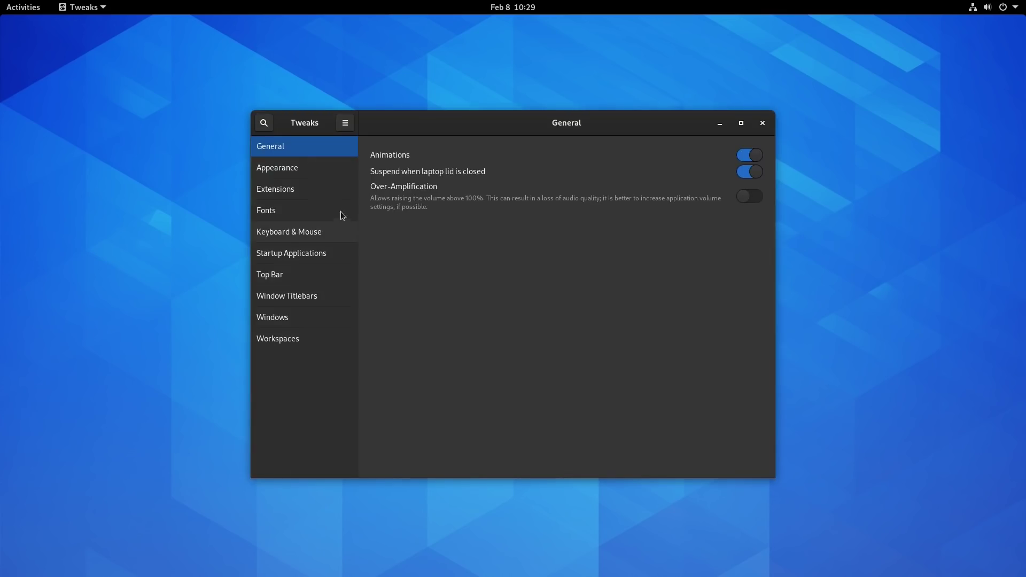
left_click(307, 167)
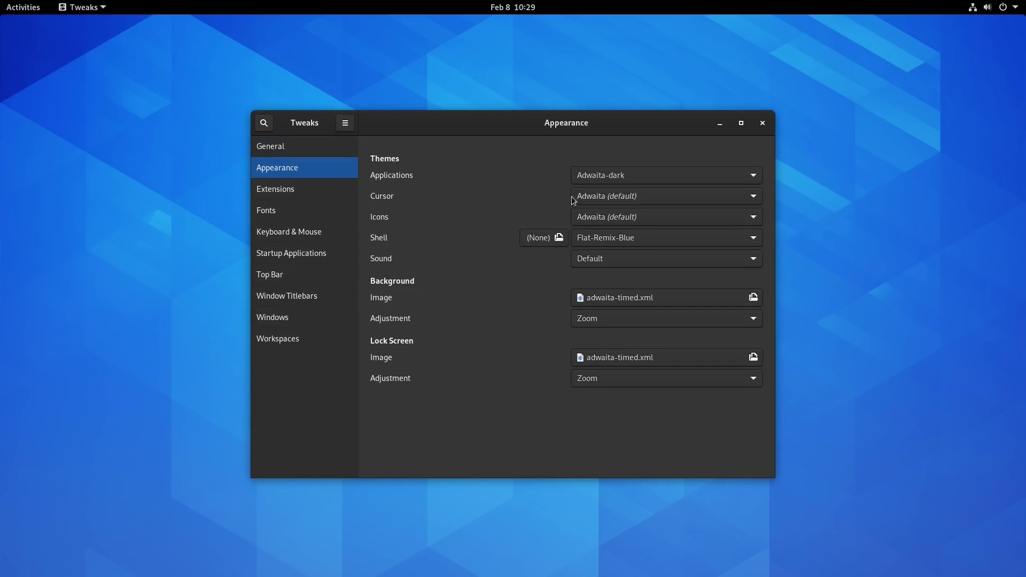
left_click(654, 175)
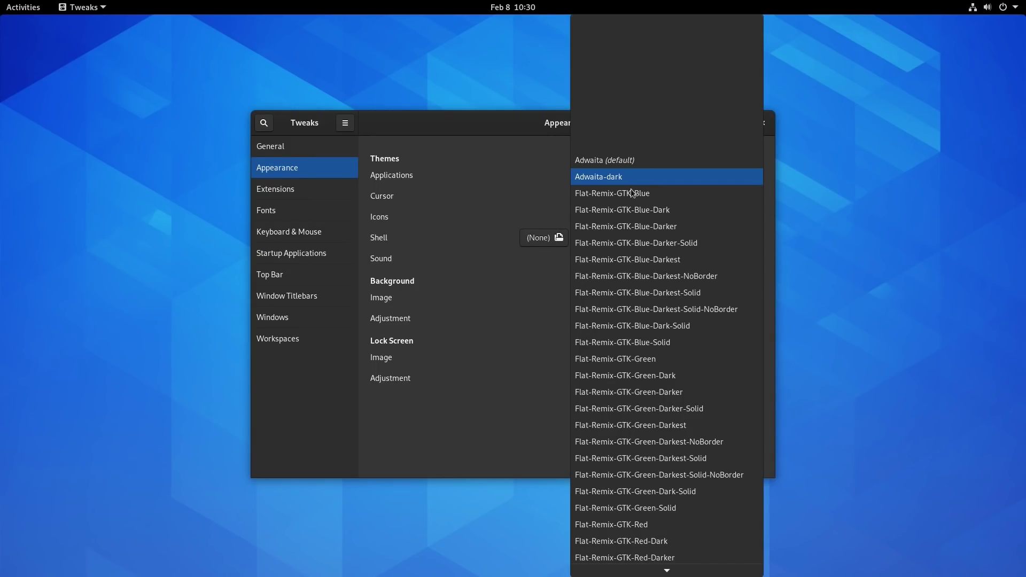
left_click(643, 328)
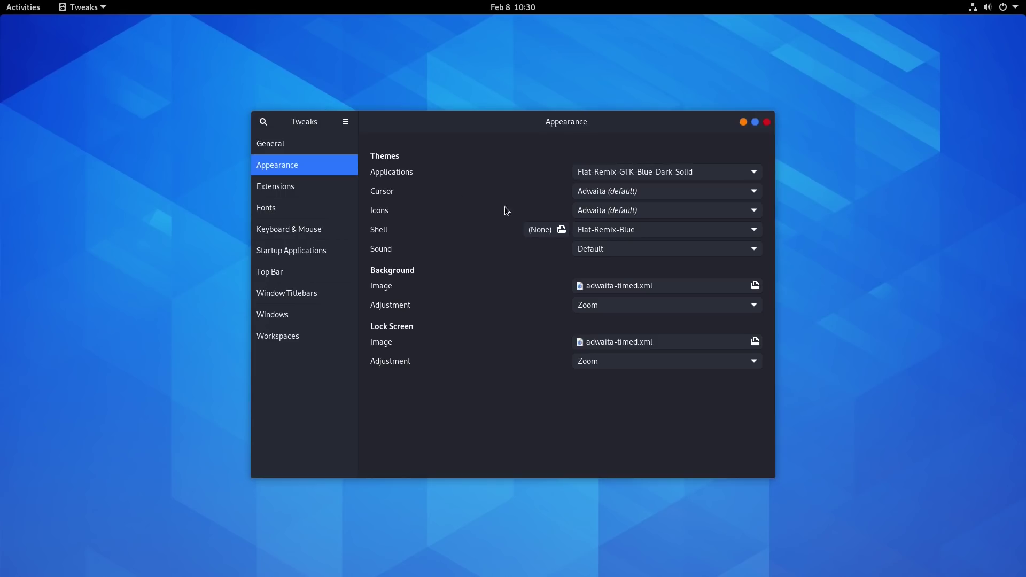
Set both the Icons theme and the Shell theme to Flat-Remix-Blue-Dark, and close Tweaks
left_click(596, 212)
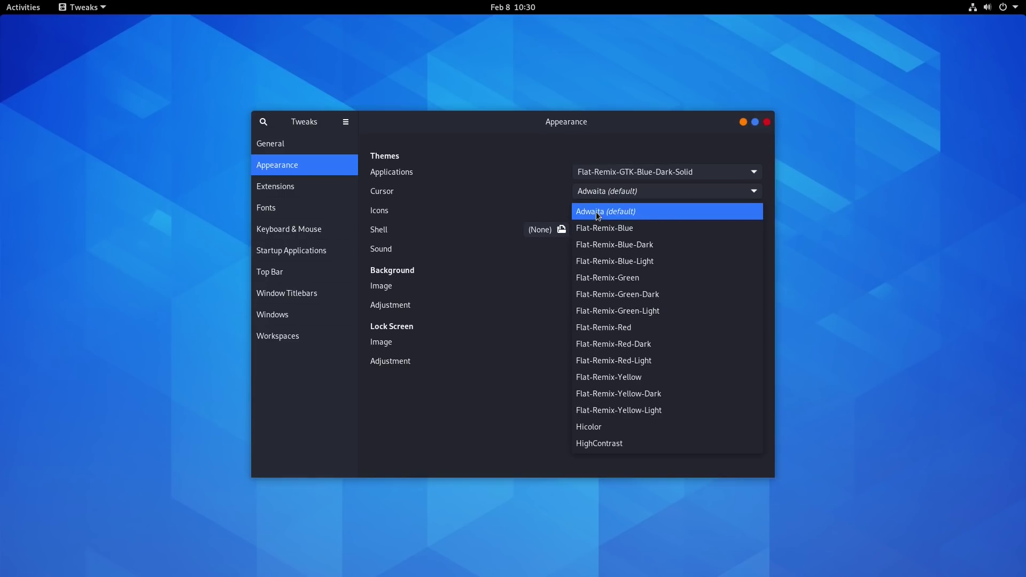
left_click(610, 246)
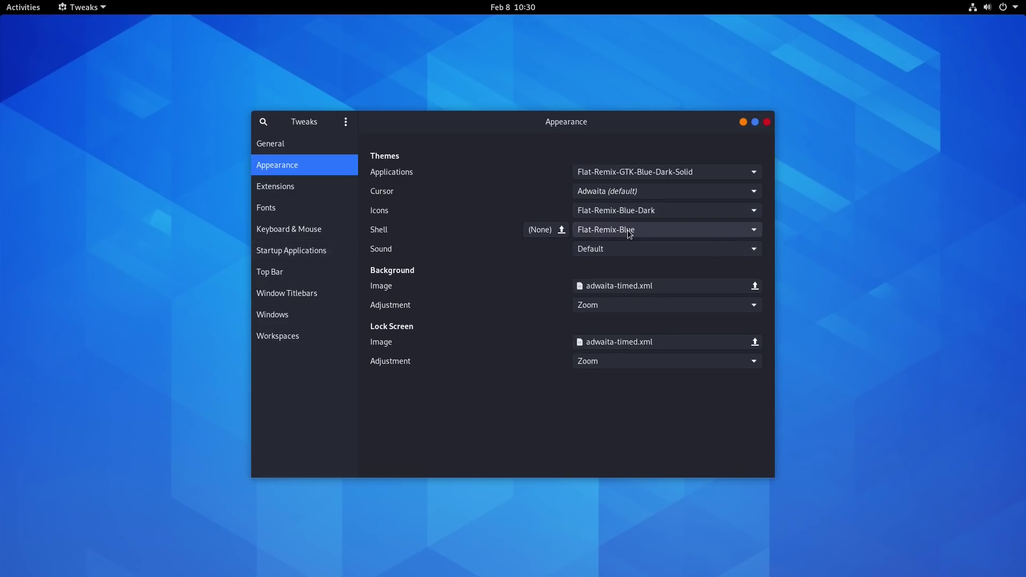
left_click(627, 230)
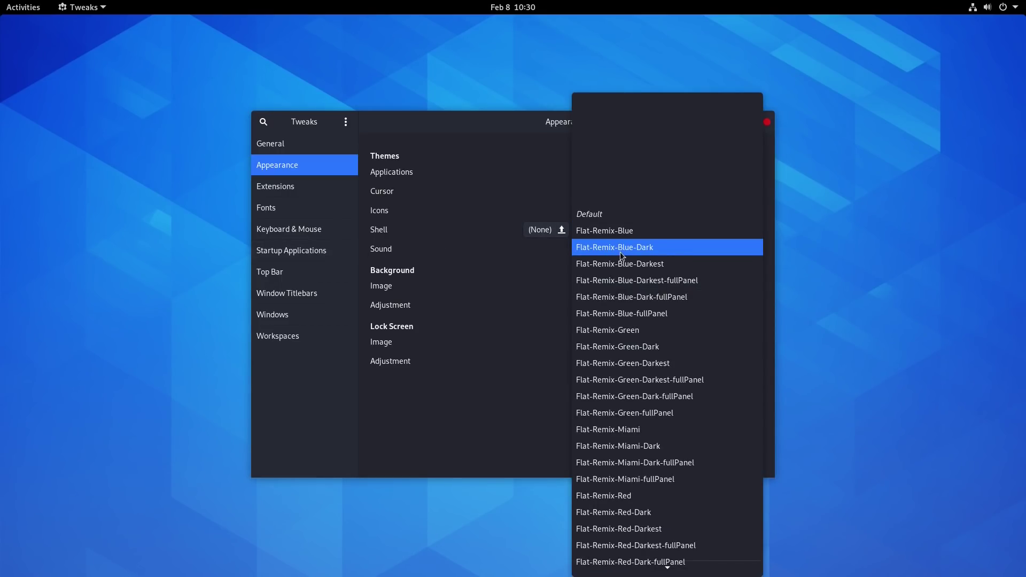
left_click(620, 251)
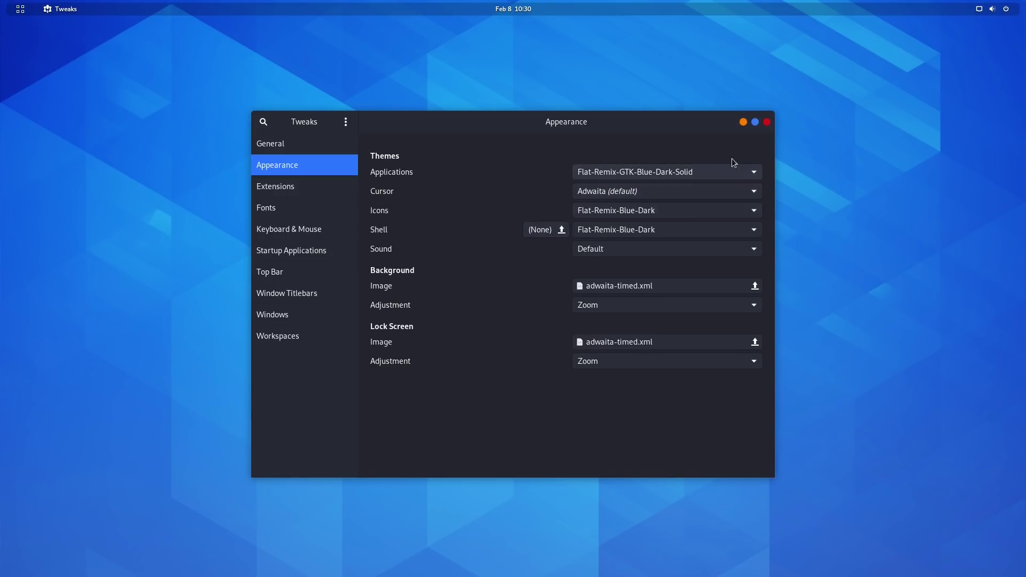
left_click(767, 122)
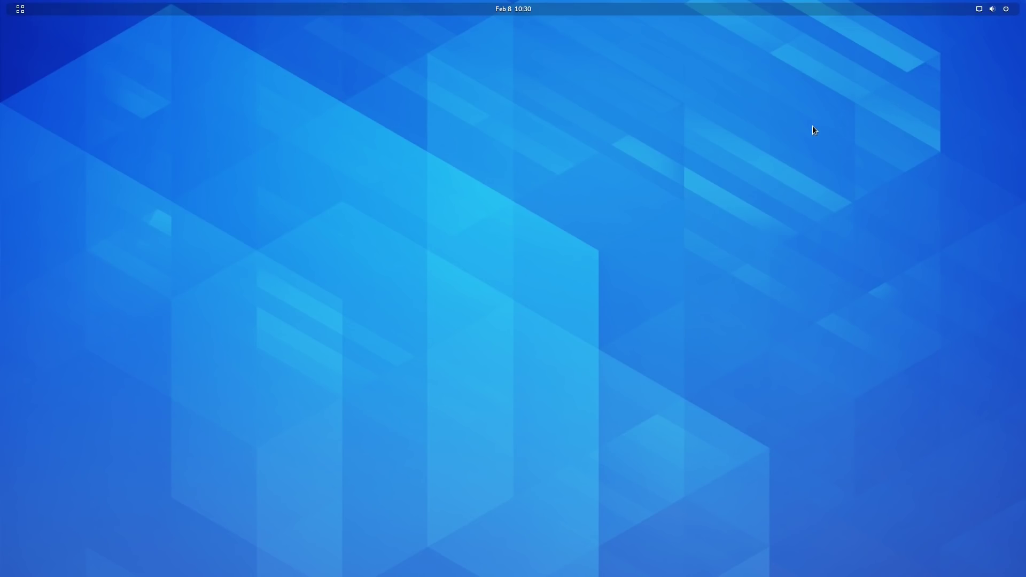
Restart GNOME Shell with the run command r, and enable the Pop shell extension in Tweaks
key("alt+F2")
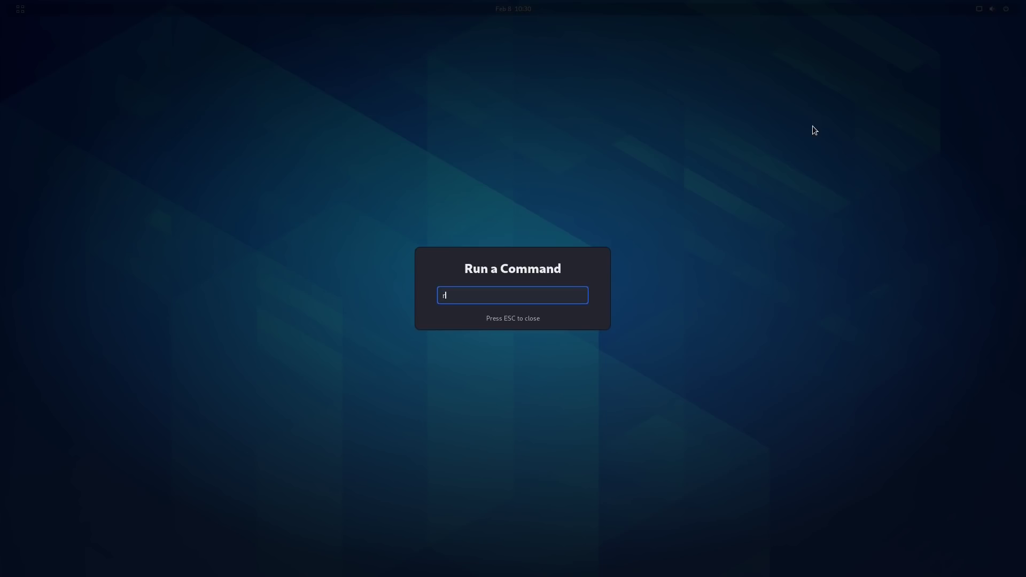
key("Escape")
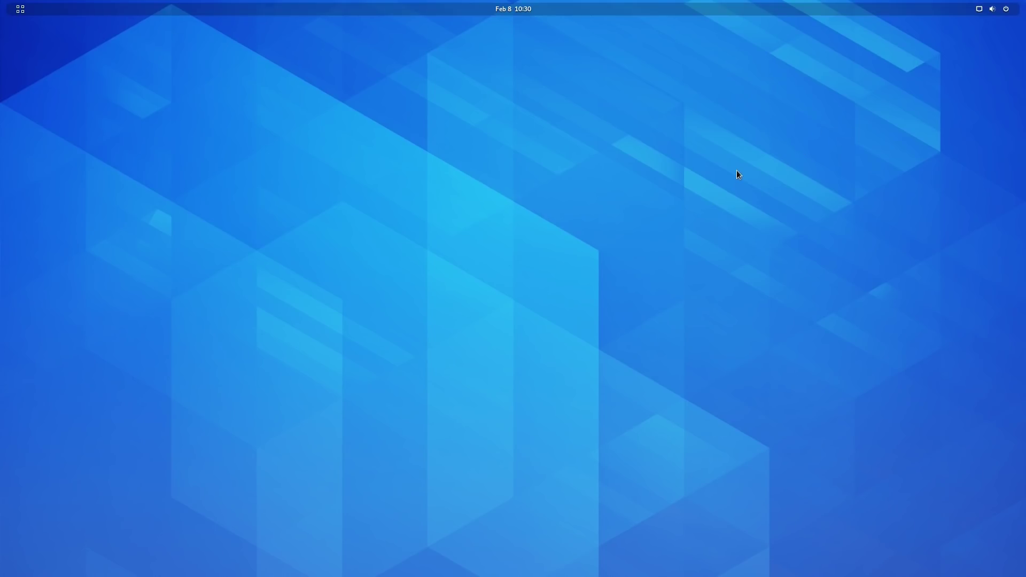
key("super")
type("twe")
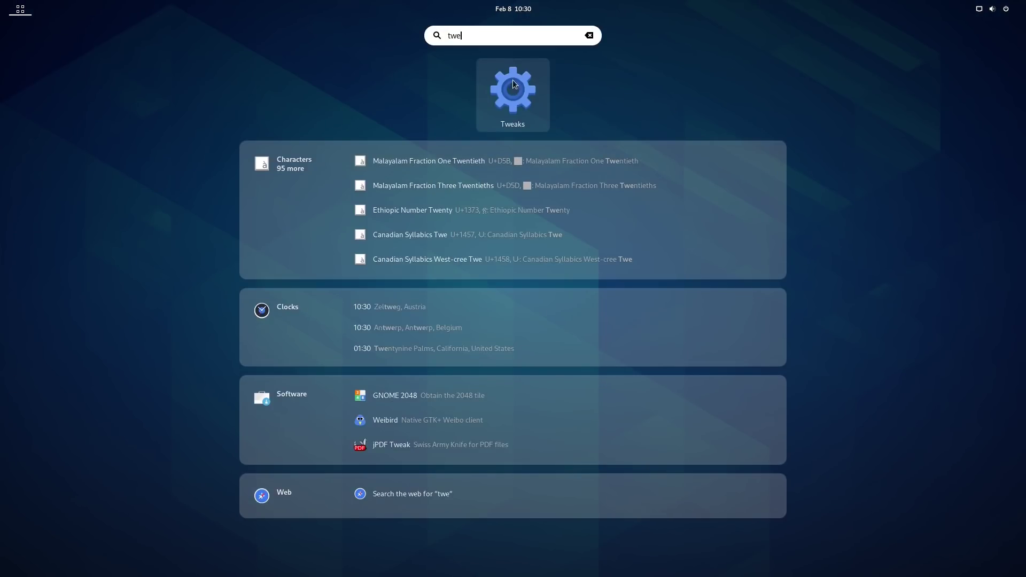
left_click(513, 84)
left_click(279, 191)
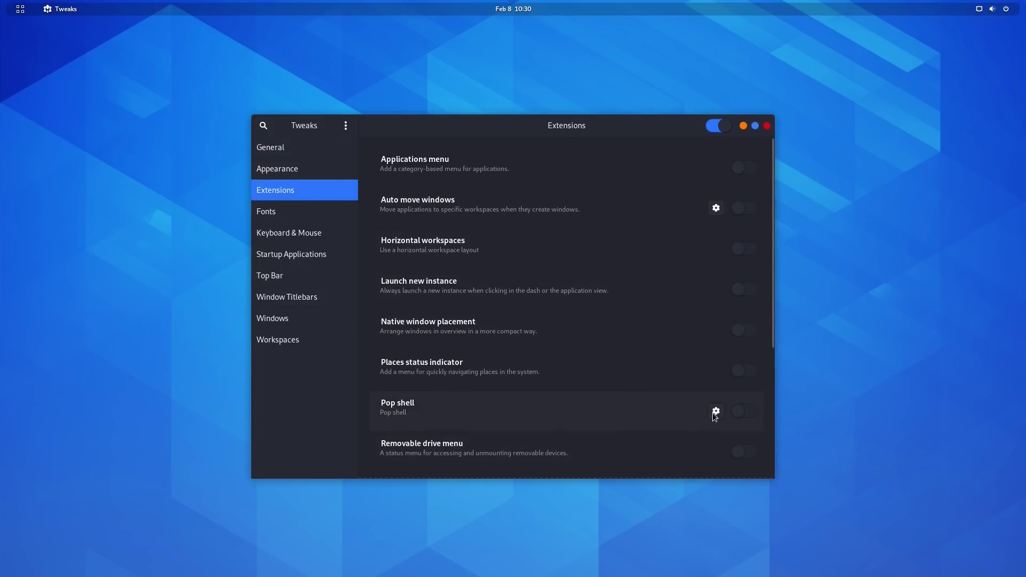
left_click(742, 409)
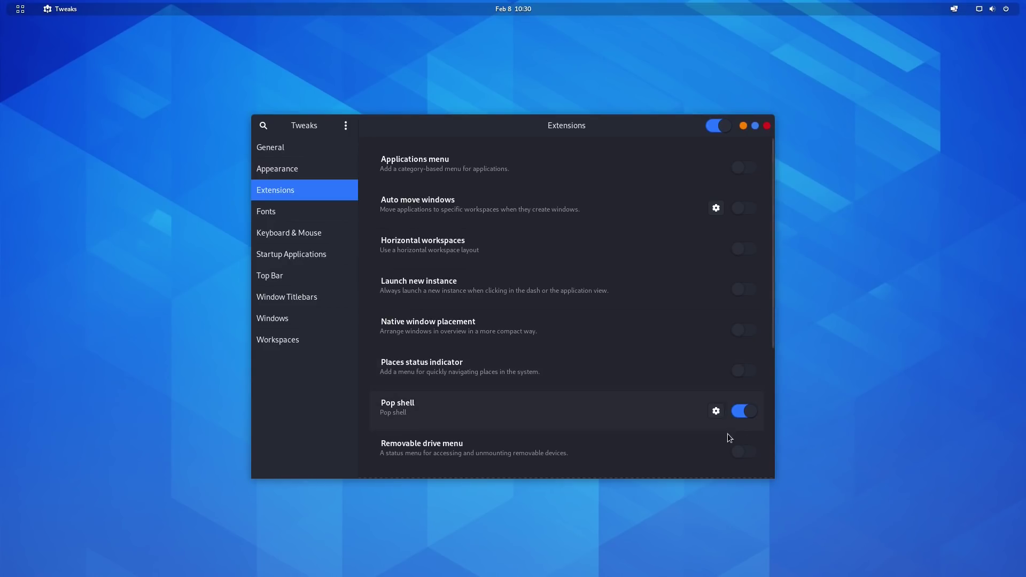
Enable Smart Gaps in the Pop Shell extension settings, and close the settings and Tweaks
left_click(715, 413)
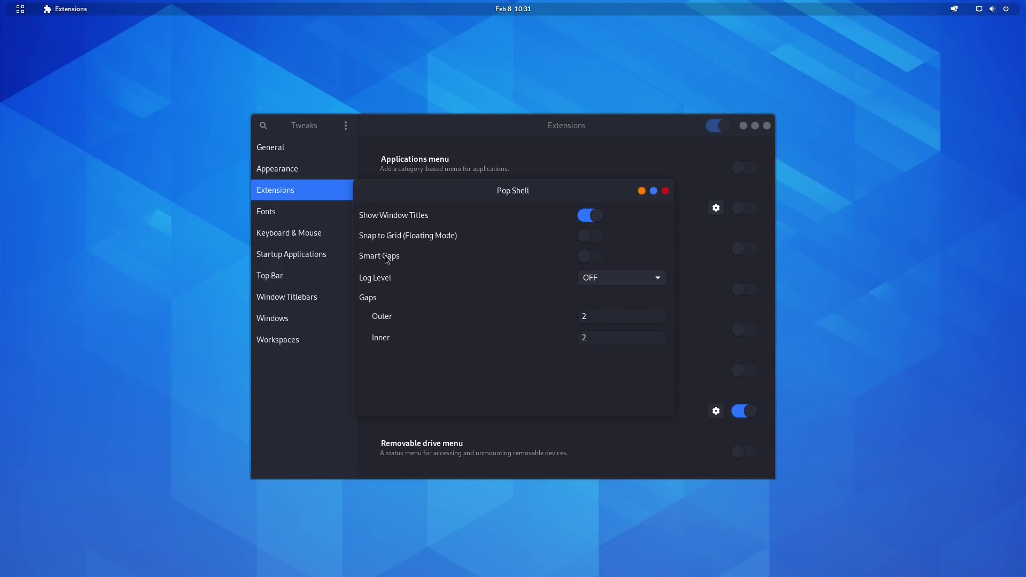
left_click(592, 256)
left_click(665, 191)
left_click(767, 126)
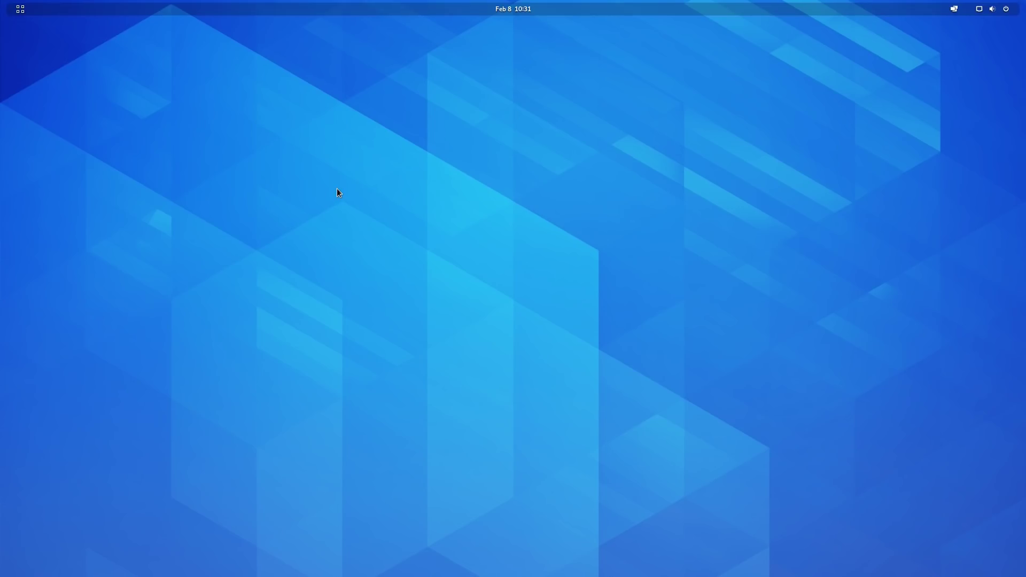
Open a Terminal window in full screen and enlarge its text by four zoom steps
key("super")
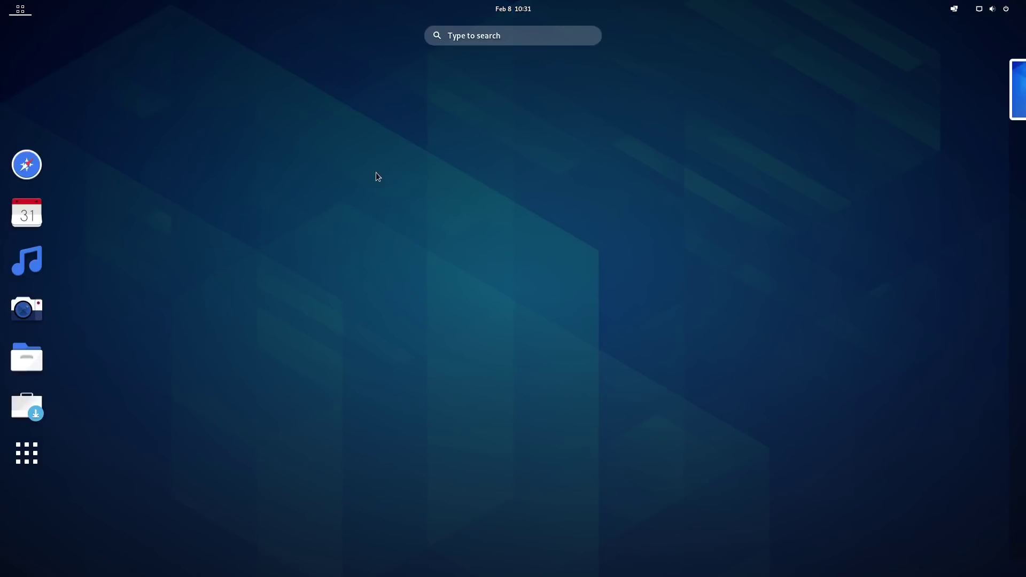
type("term")
key("Return")
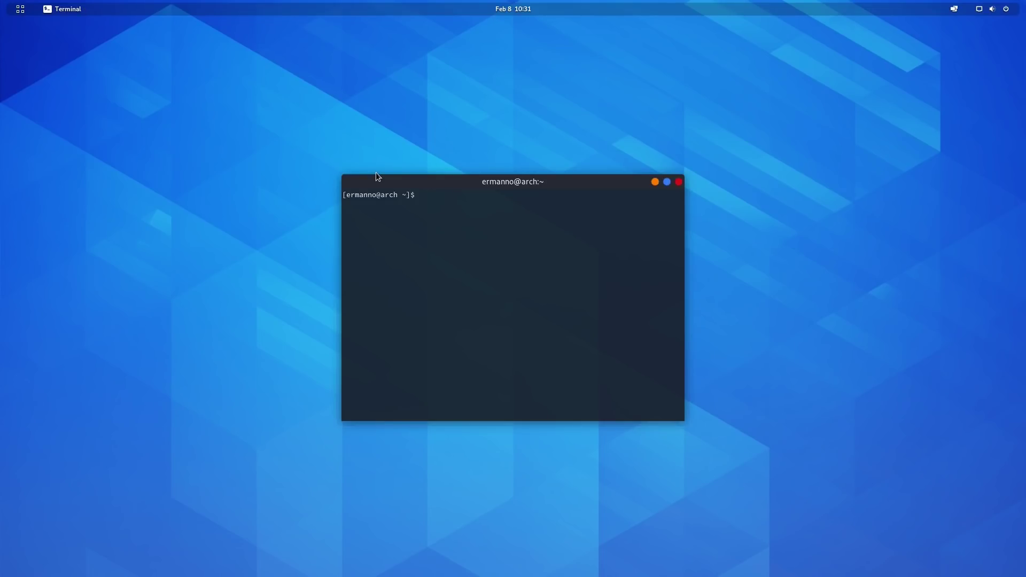
key("F11")
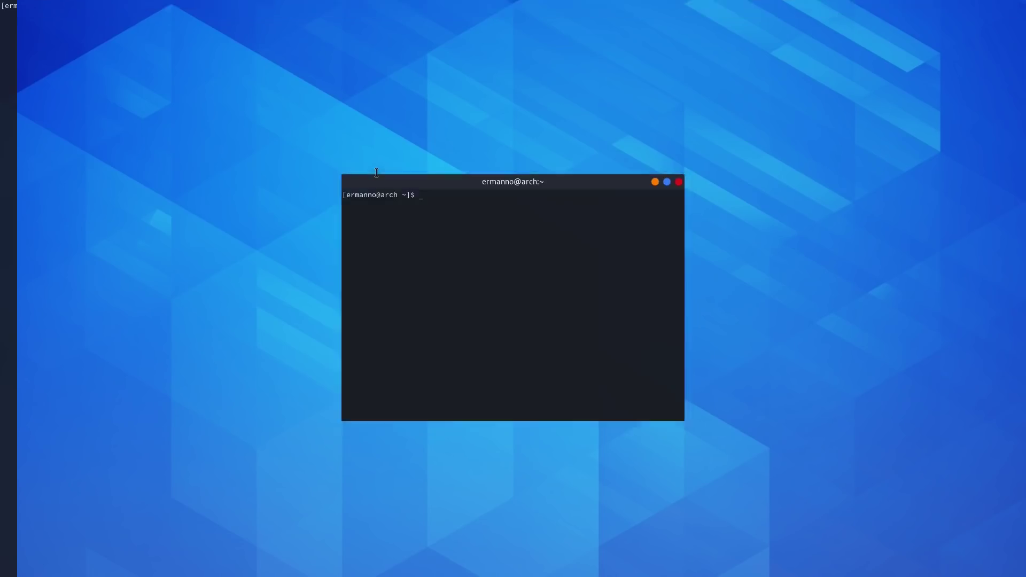
key("ctrl+plus")
key("ctrl+plus")
key("ctrl+plus")
key("ctrl+plus")
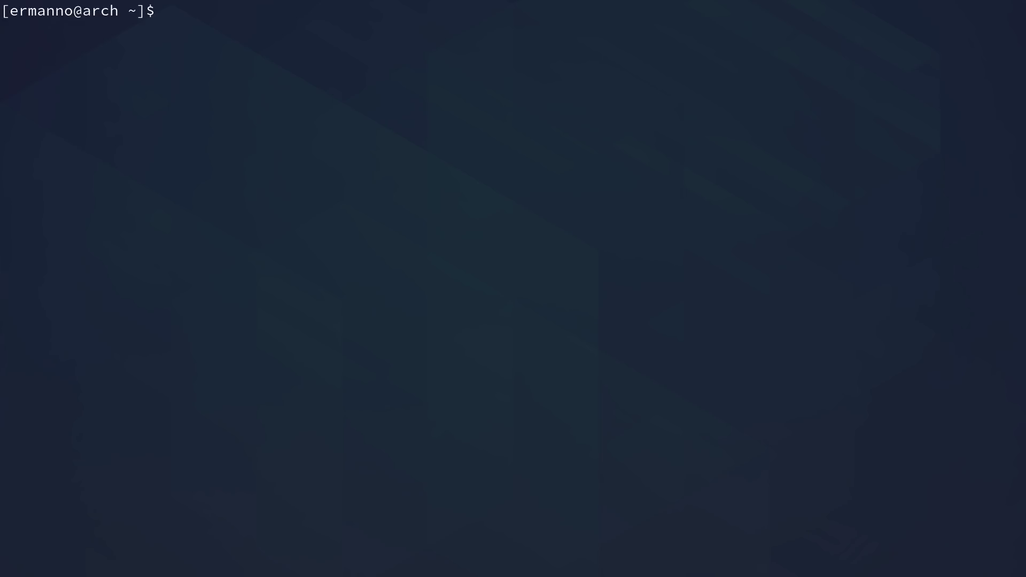
Connect with sftp to the user account on 192.168.178.184, accept the host key with yes, and enter the account password
type("sftp ermanno@")
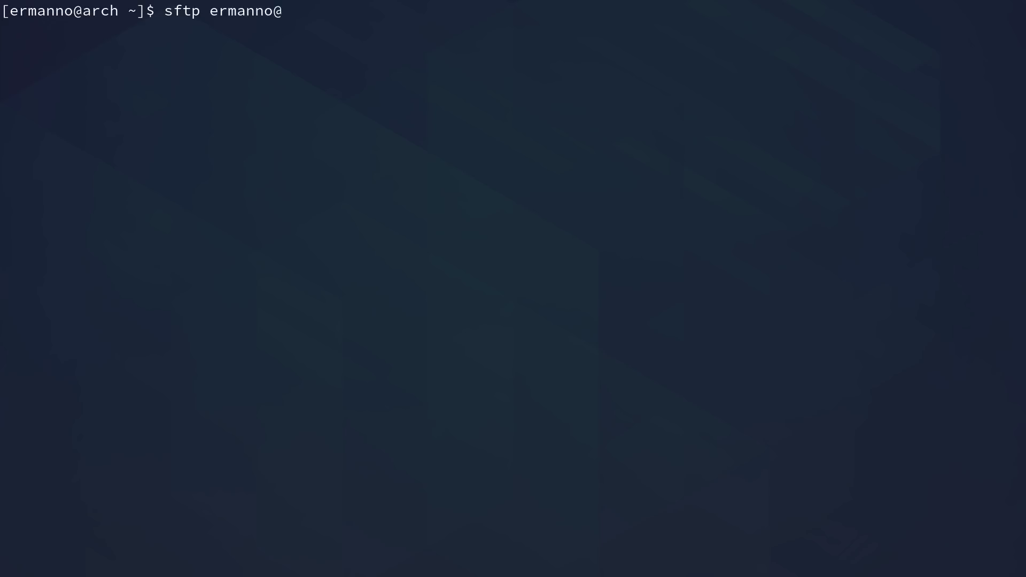
type("192.168.178.184")
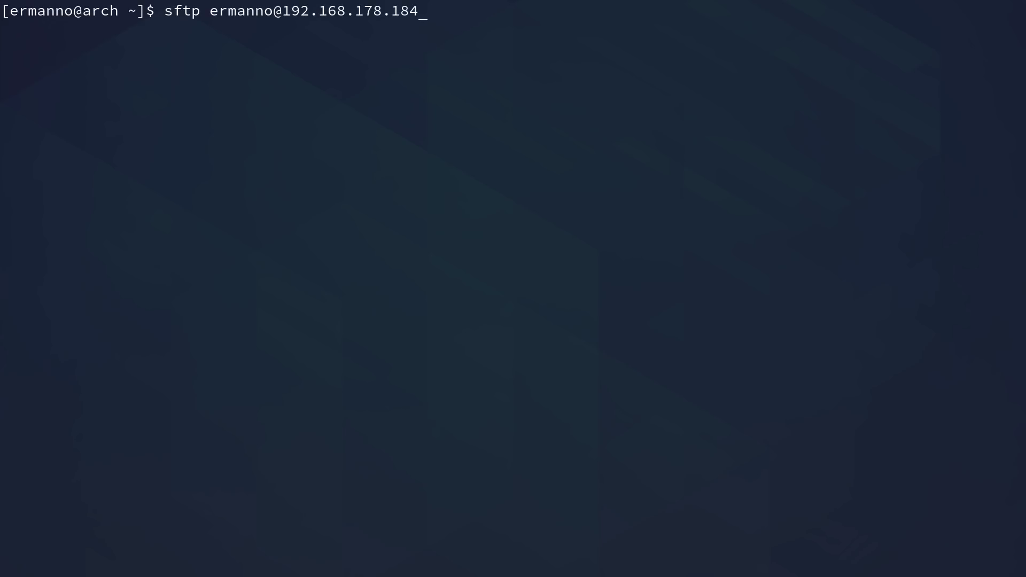
key("Return")
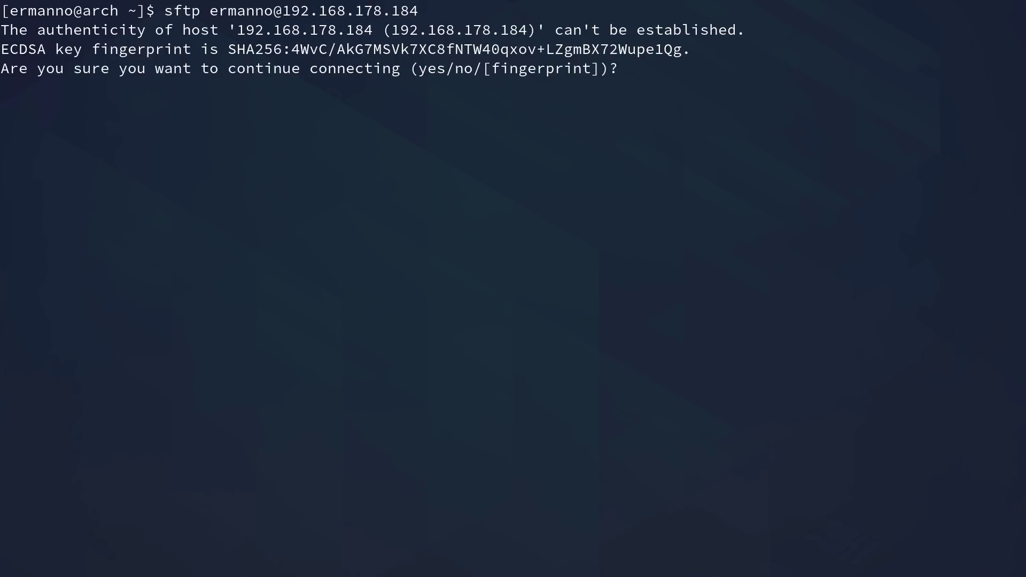
type("yes")
key("Return")
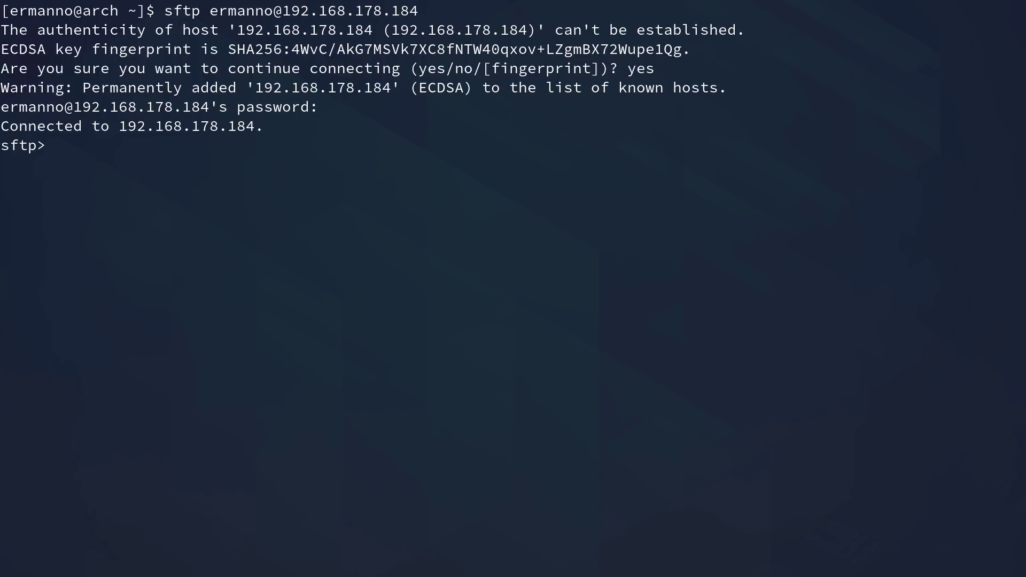
Check the local and remote working directories of the SFTP session with lpwd and pwd
type("lpwd")
key("Return")
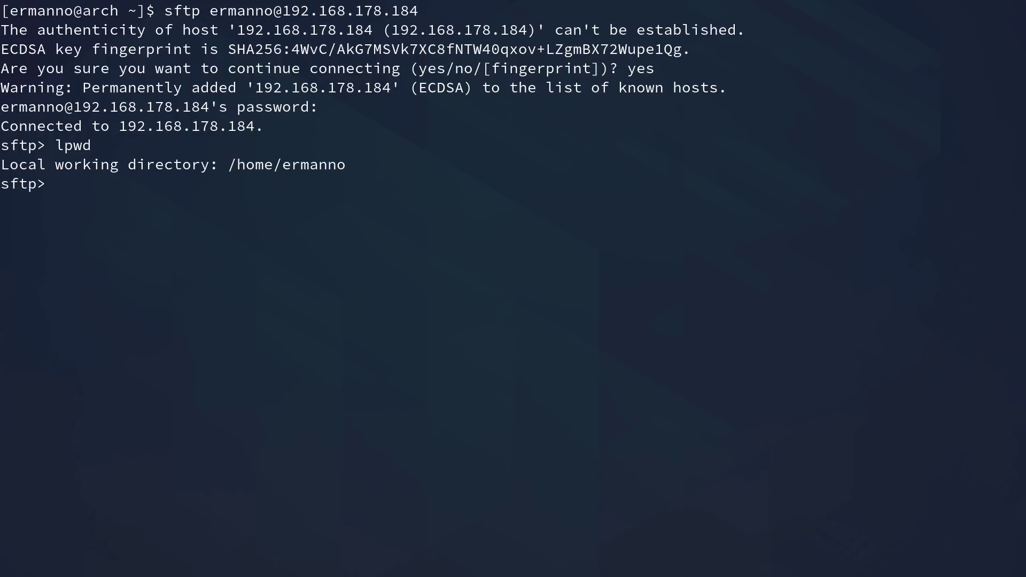
type("pwd")
key("Return")
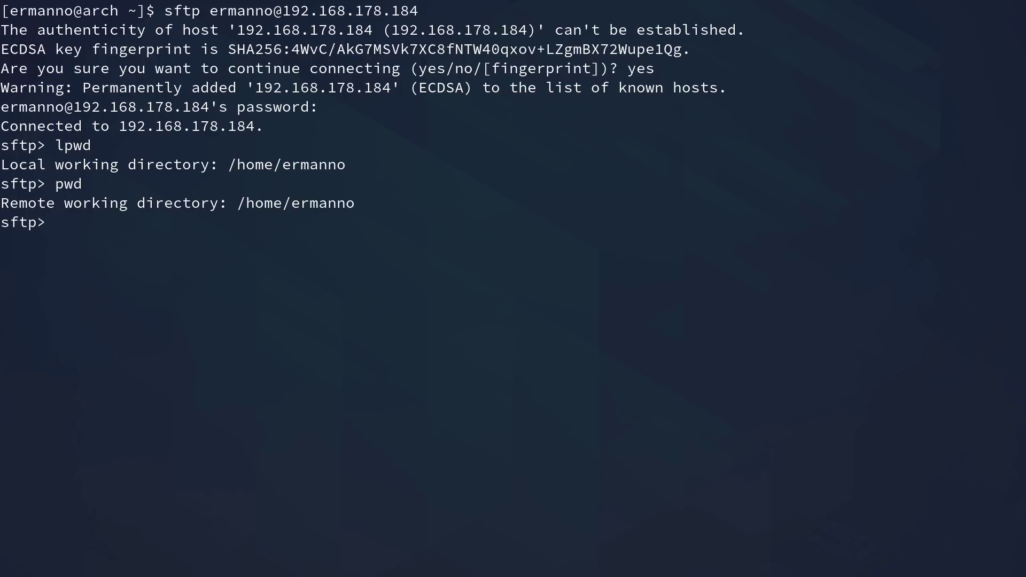
Change to the remote Downloads directory, verify it with pwd, and list its files
type("cd Downloads/")
key("Return")
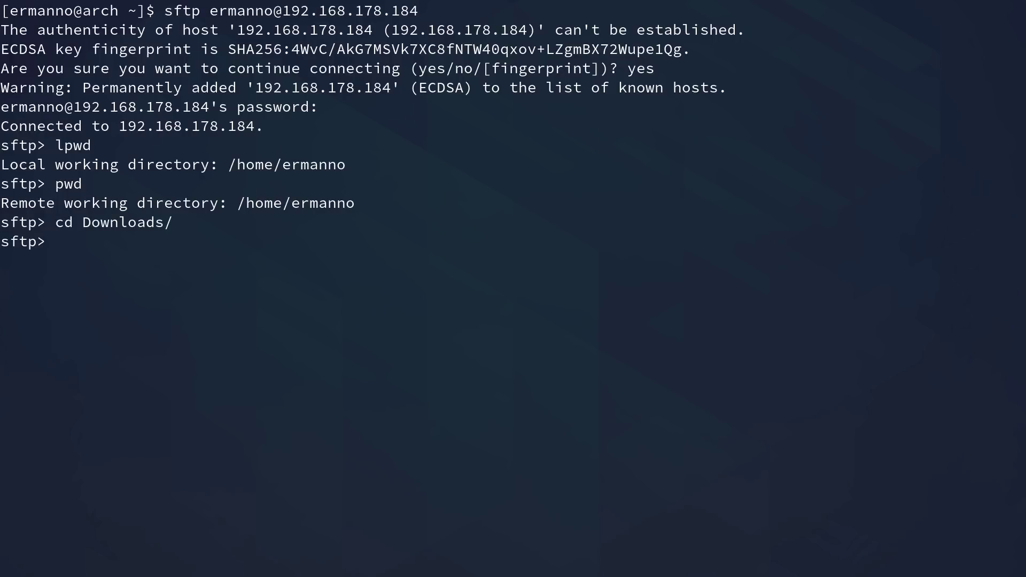
type("pwd")
key("Return")
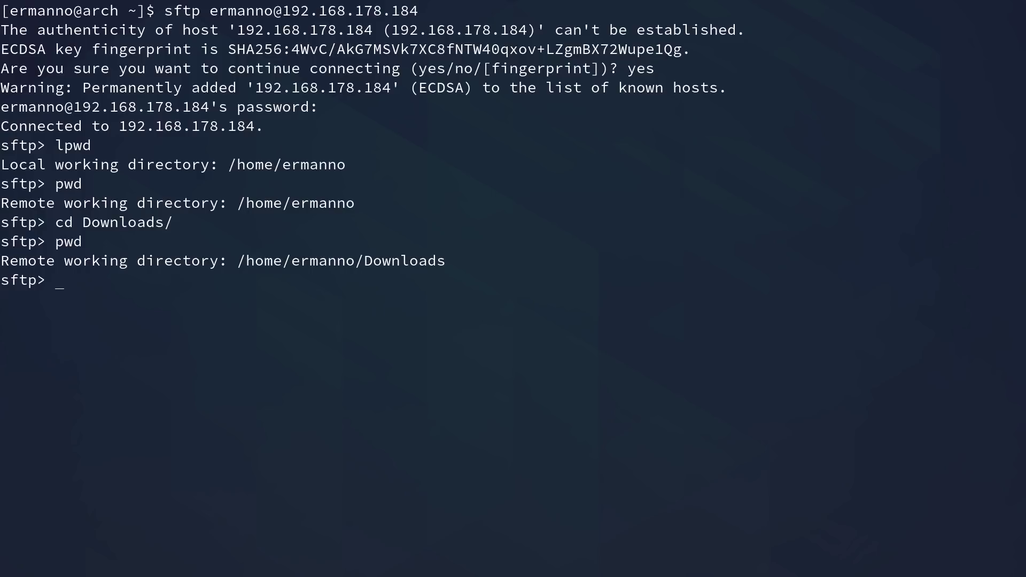
type("ls")
key("Return")
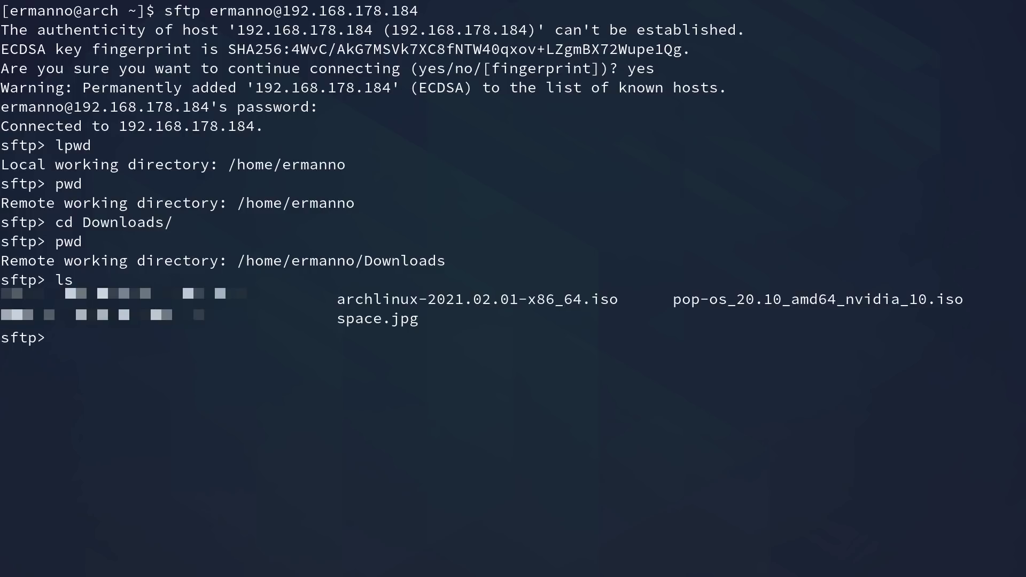
Download space.jpg from the remote directory with get, and exit the SFTP session
type("get space.jpg")
key("Return")
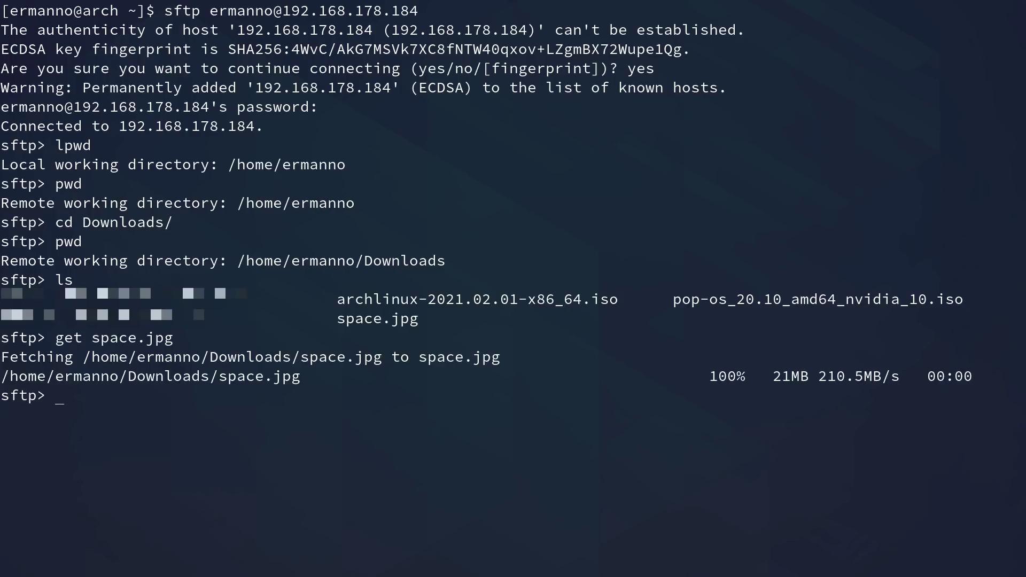
type("exit")
key("Return")
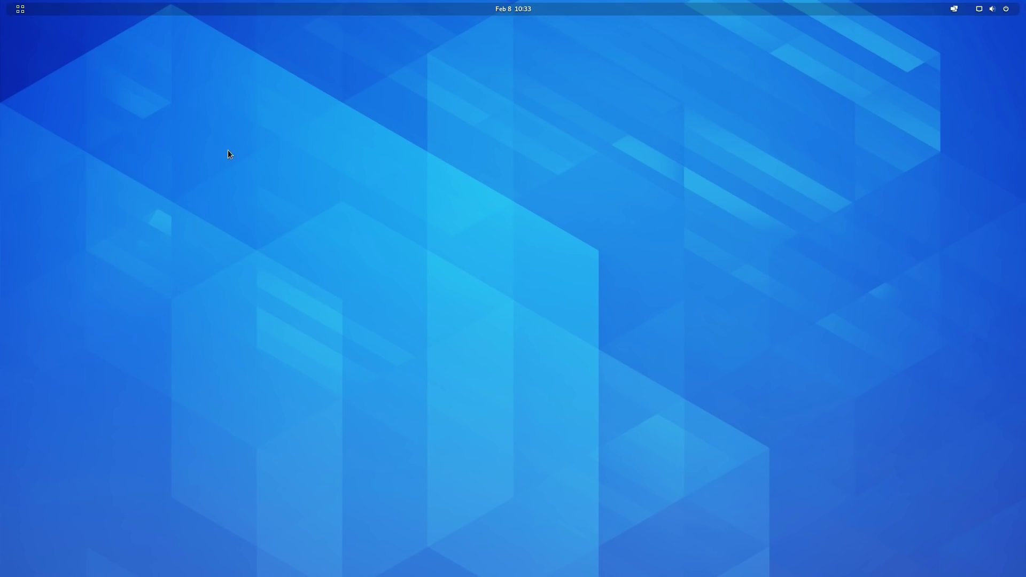
Move space.jpg from the Home folder into Pictures with the file manager, and close the file manager
key("super")
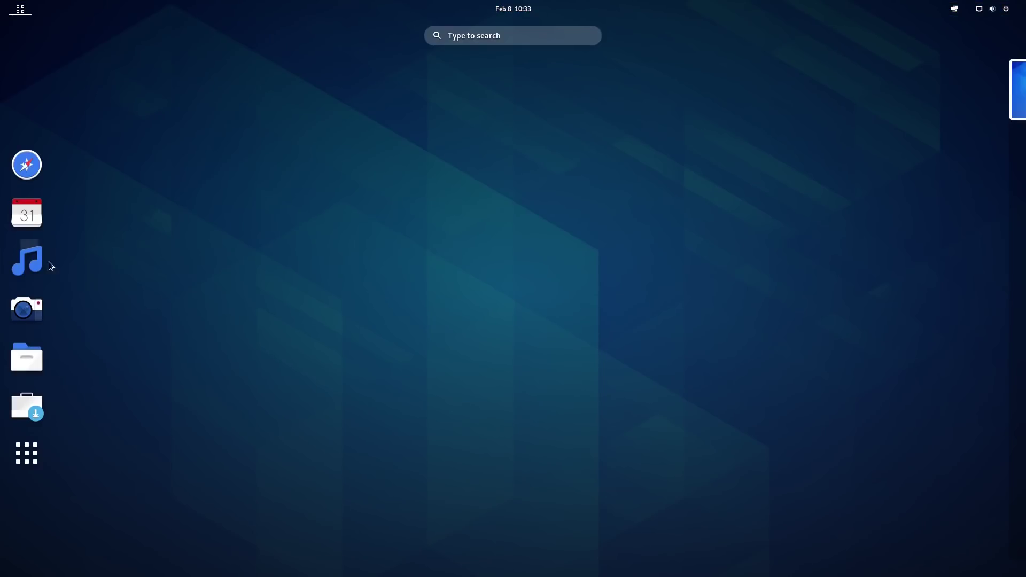
left_click(29, 361)
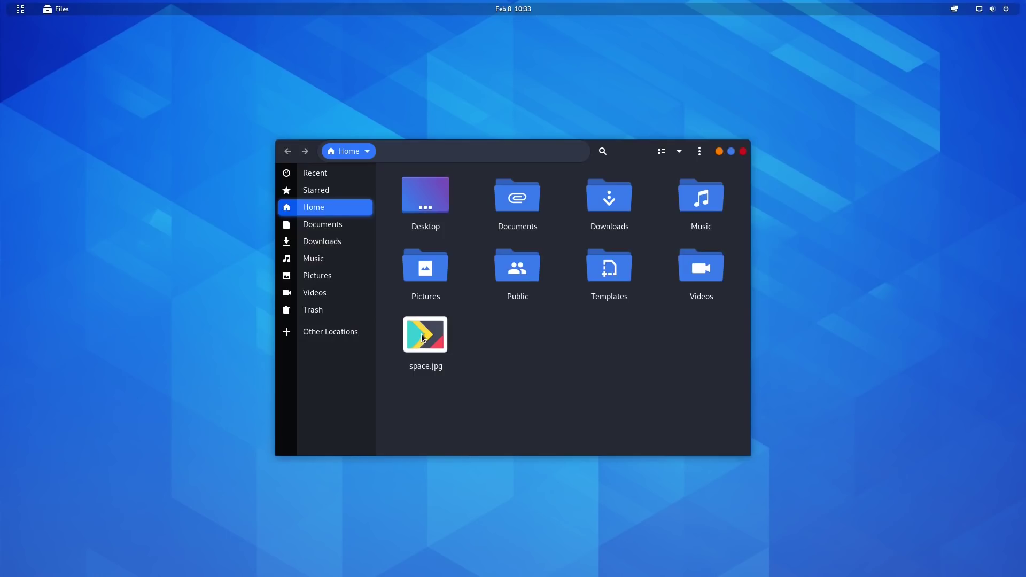
left_click_drag(423, 336, 326, 277)
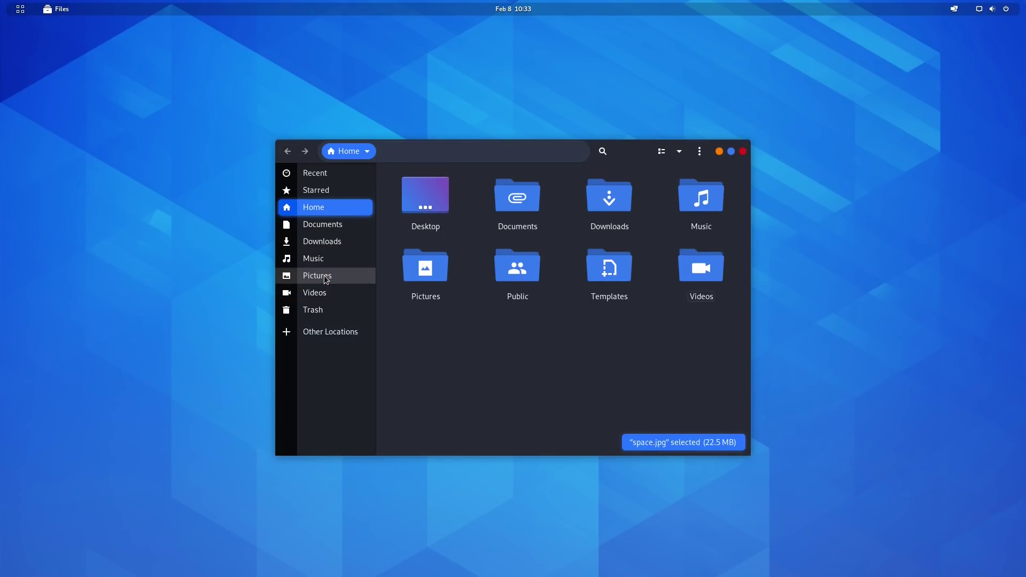
left_click(743, 152)
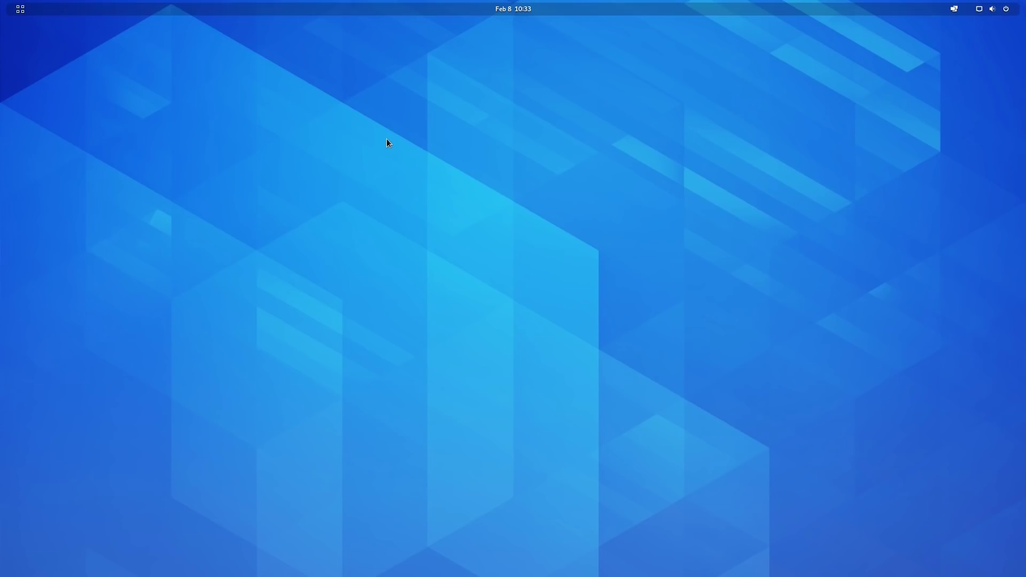
Add space.jpg from Pictures to the background settings, apply it as the desktop wallpaper, and close the settings
right_click(386, 137)
left_click(403, 168)
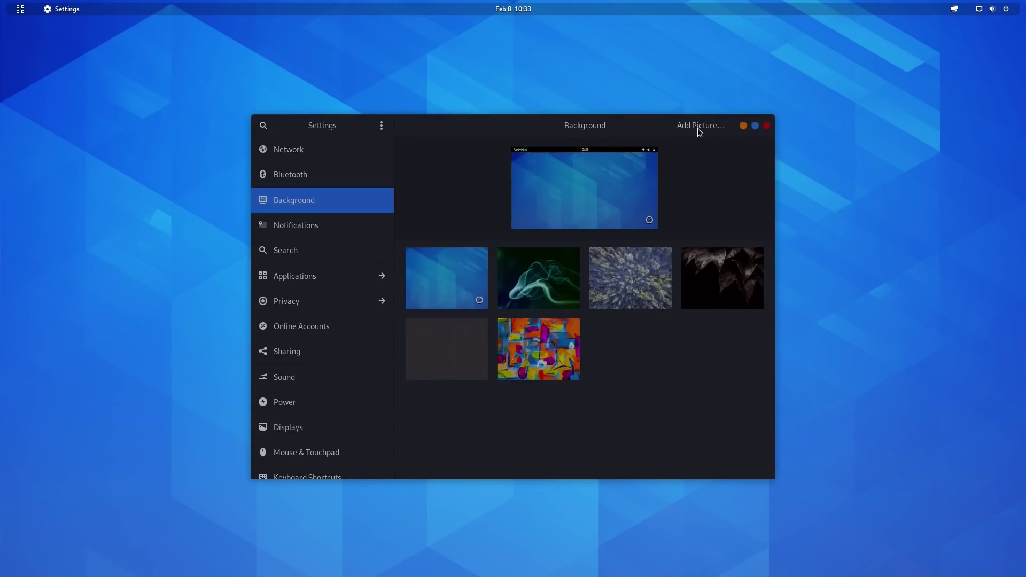
left_click(698, 128)
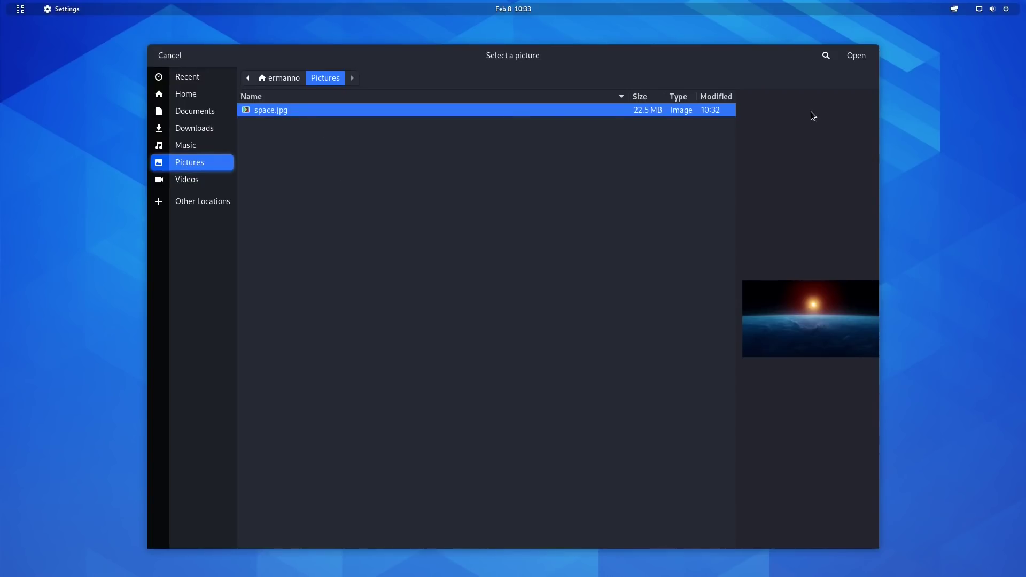
left_click(855, 56)
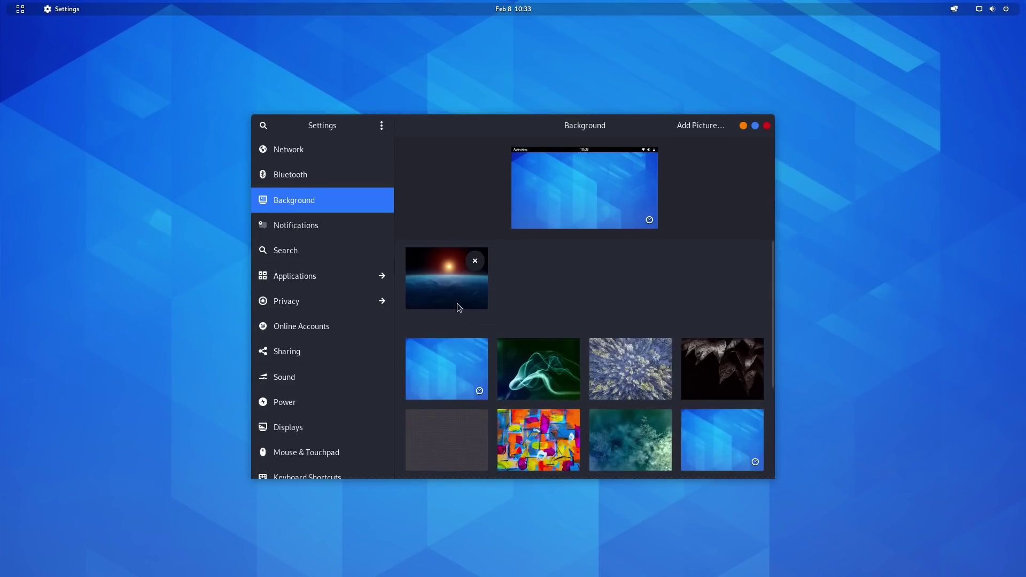
left_click(441, 276)
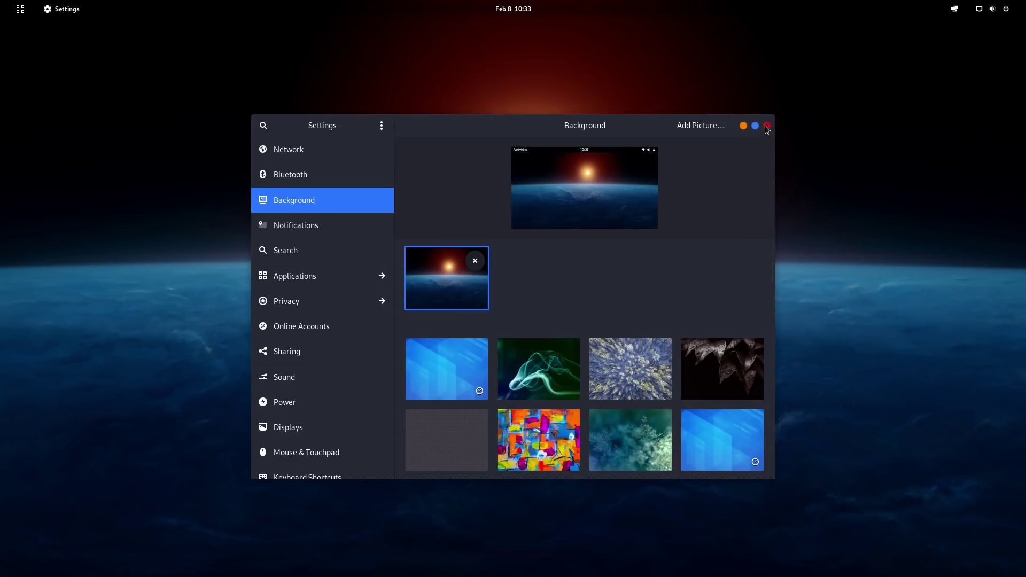
left_click(767, 126)
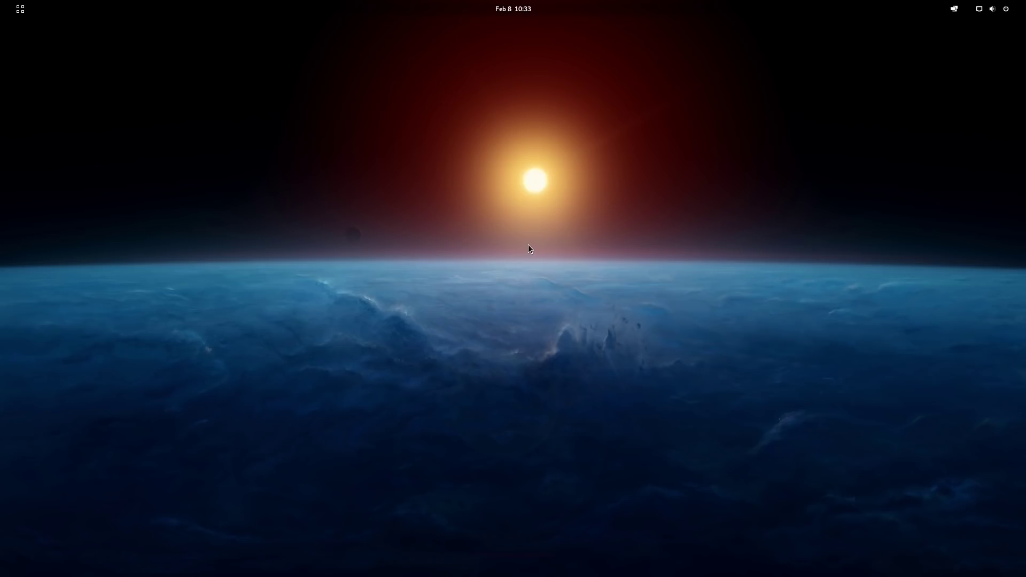
Open the Keyboard Shortcuts page in Settings and make the settings window taller
key("super")
type("sett")
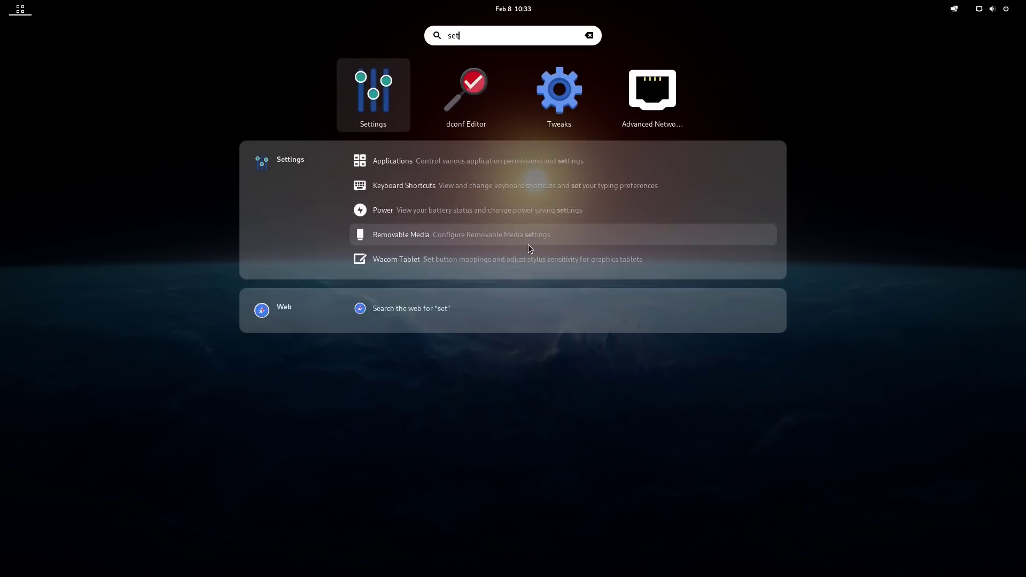
key("Return")
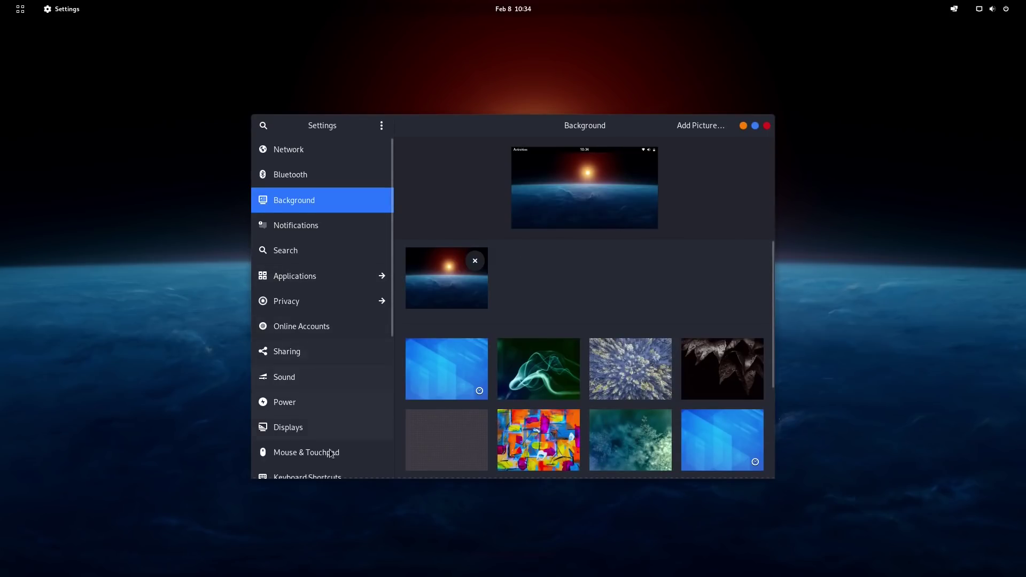
left_click(329, 478)
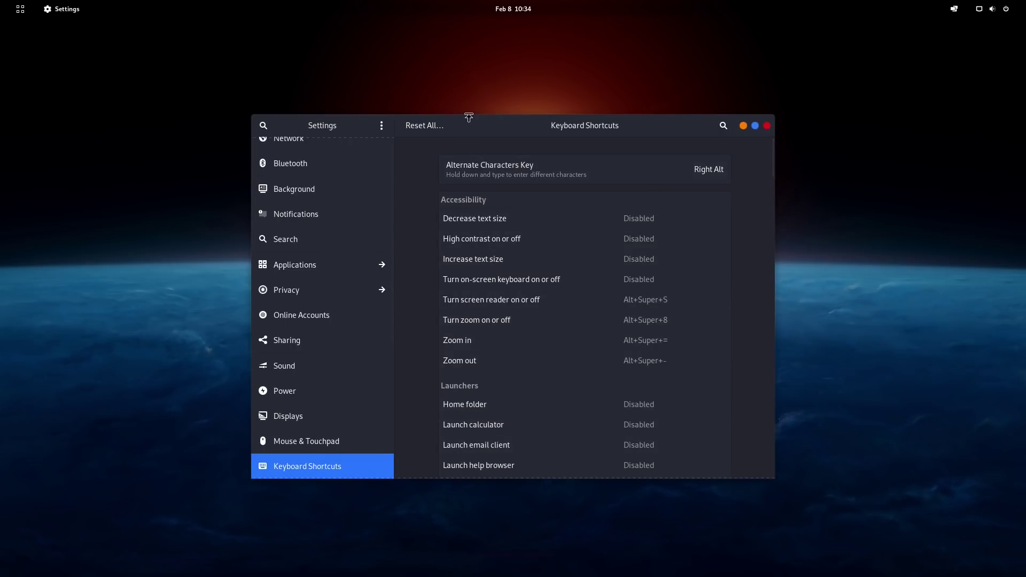
left_click_drag(469, 118, 475, 39)
scroll(573, 454, "down", 15)
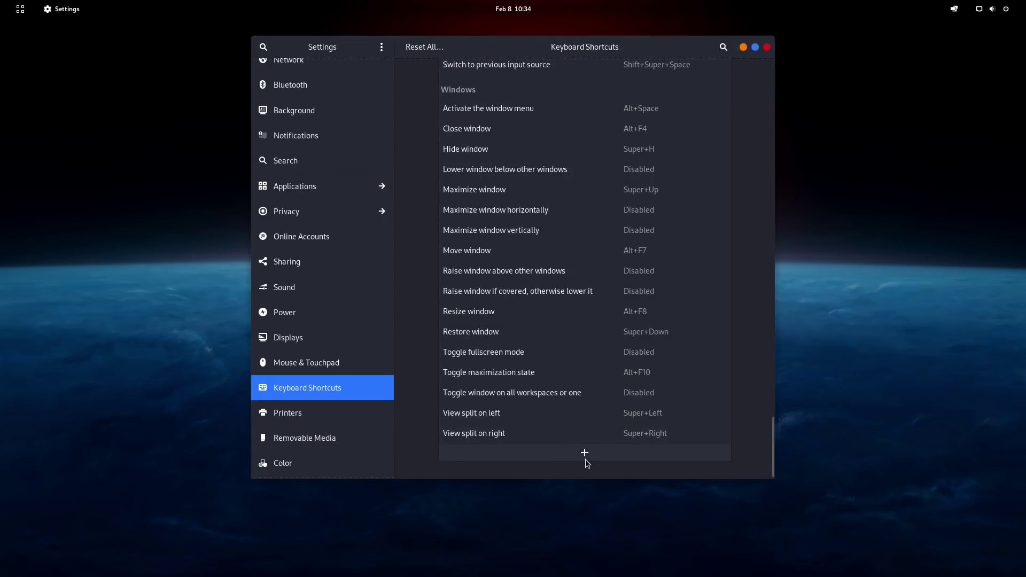
left_click(585, 454)
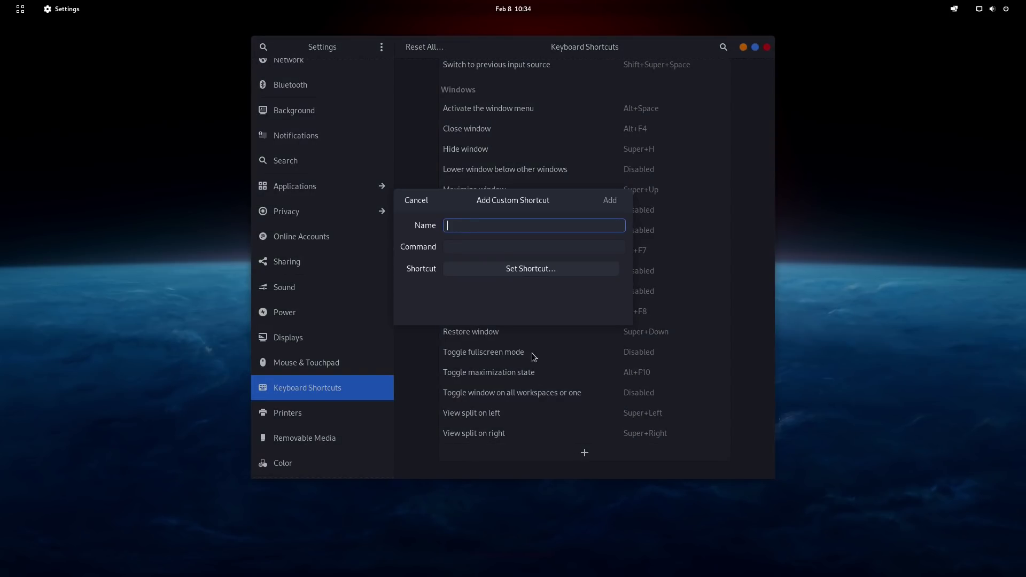
type("Terminal")
left_click(502, 244)
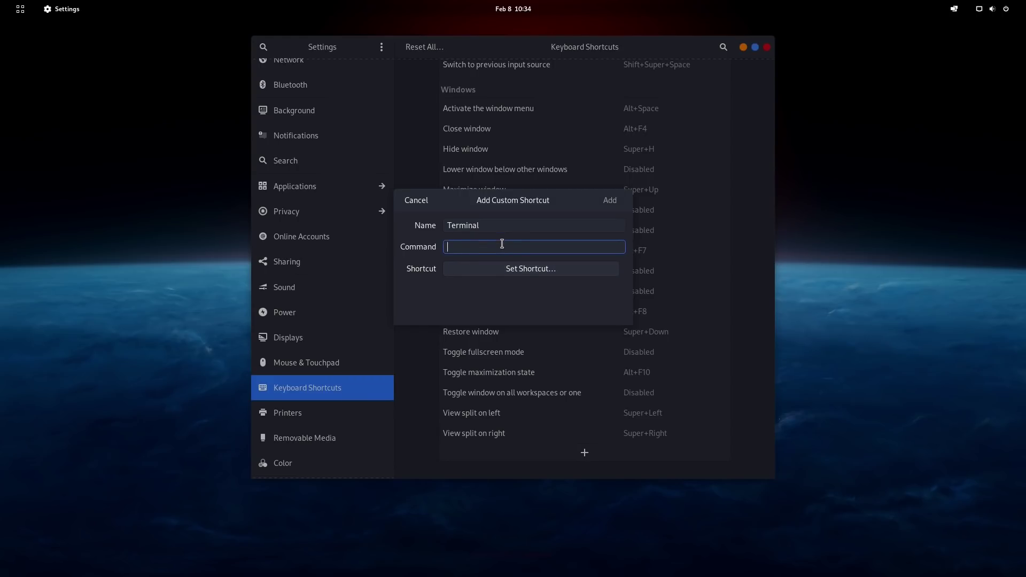
type("gnome-termina")
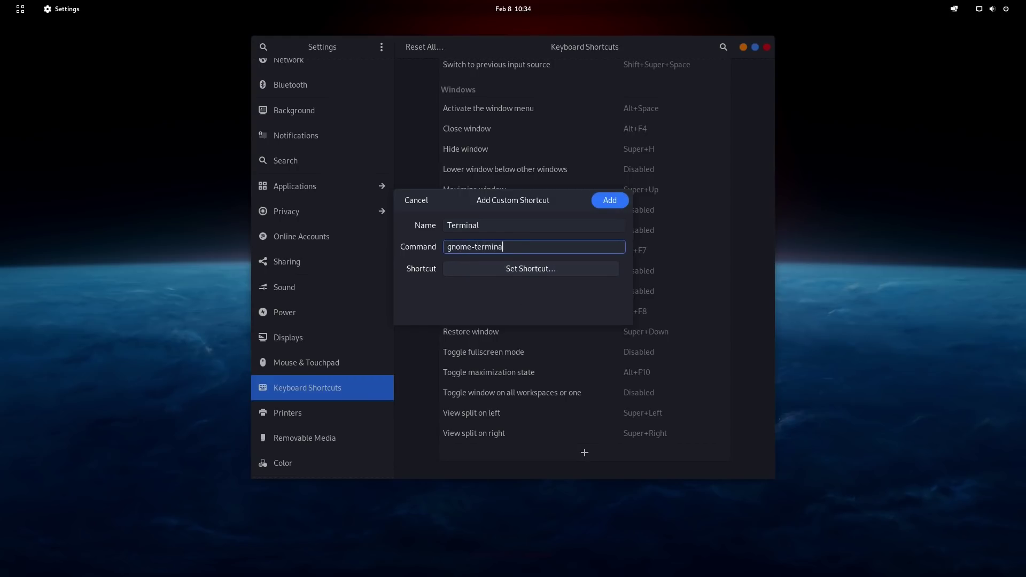
type("l")
left_click(515, 271)
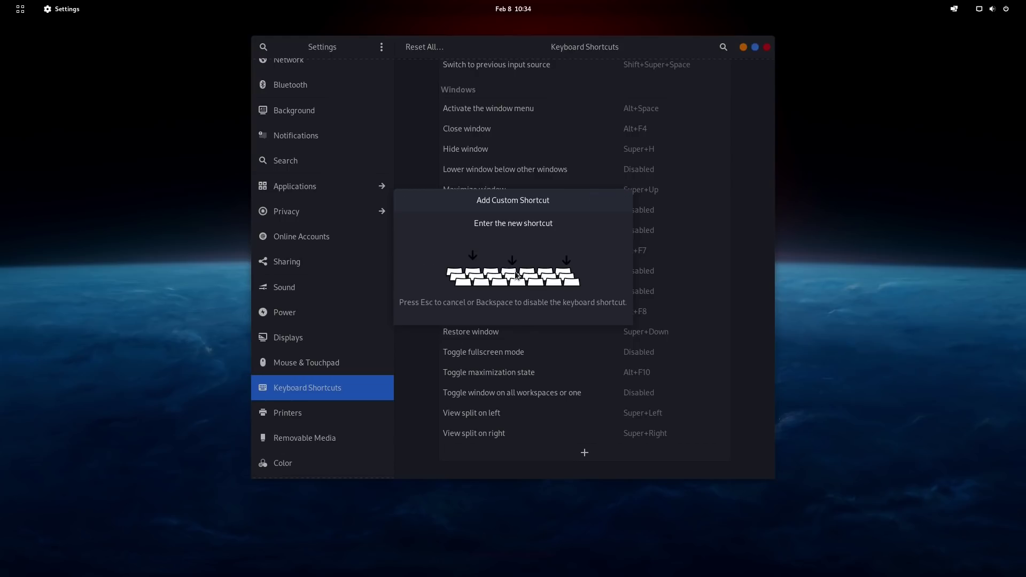
key("super+Return")
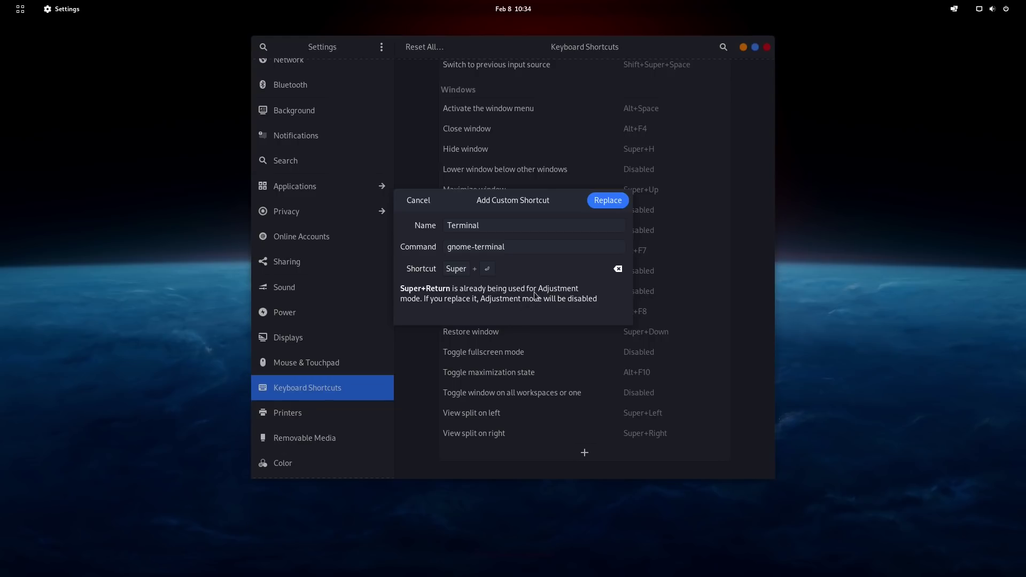
left_click(419, 200)
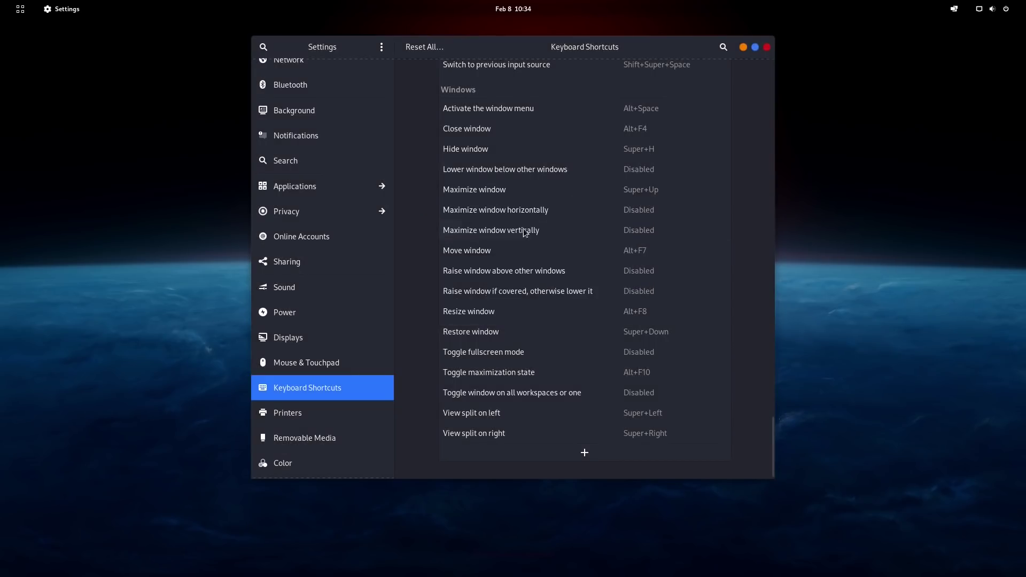
Search the keyboard shortcuts for Adju and set the Adjustment mode shortcut to Super+B
left_click(723, 47)
type("Adju")
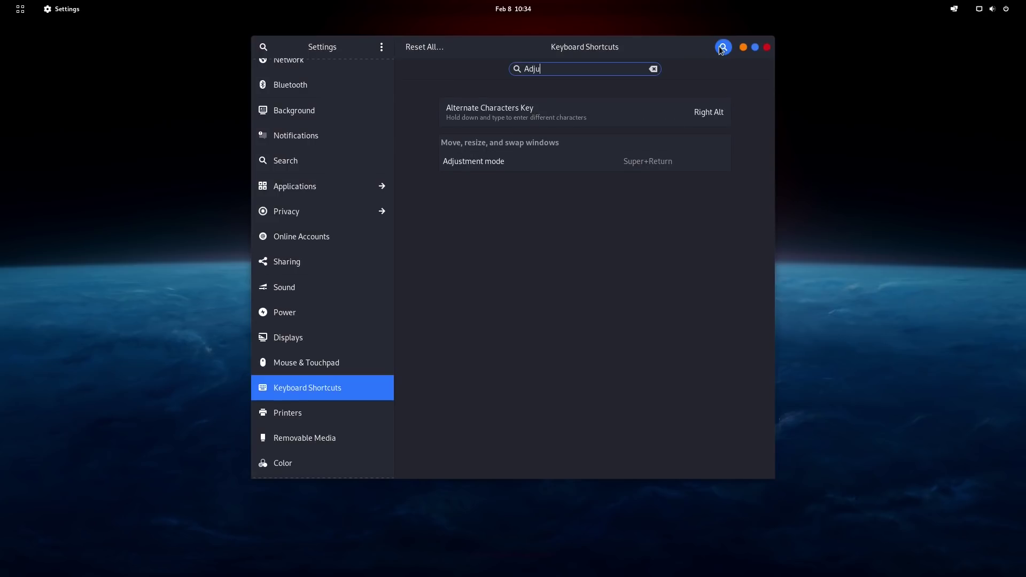
left_click(630, 161)
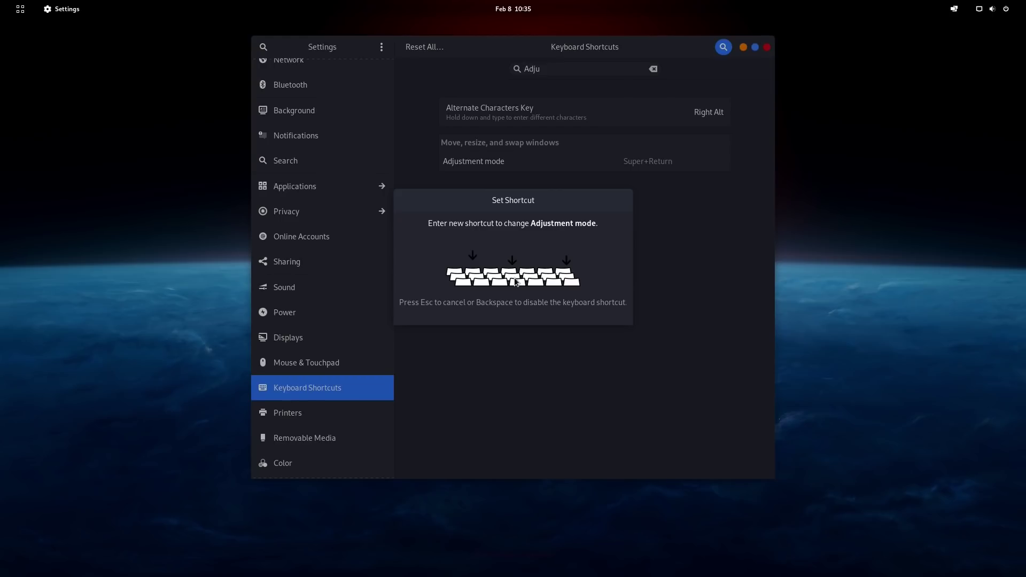
key("super+b")
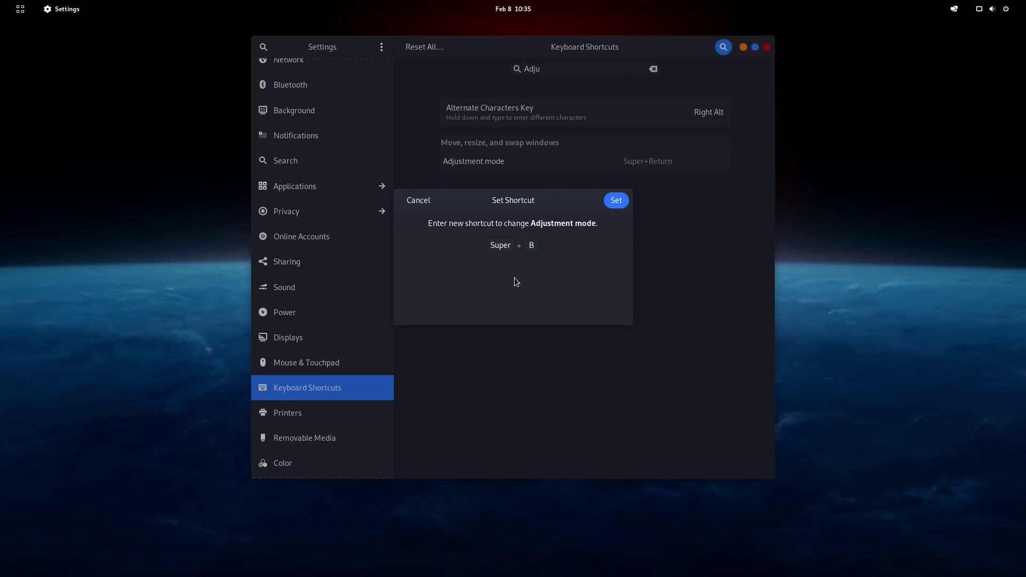
left_click(614, 201)
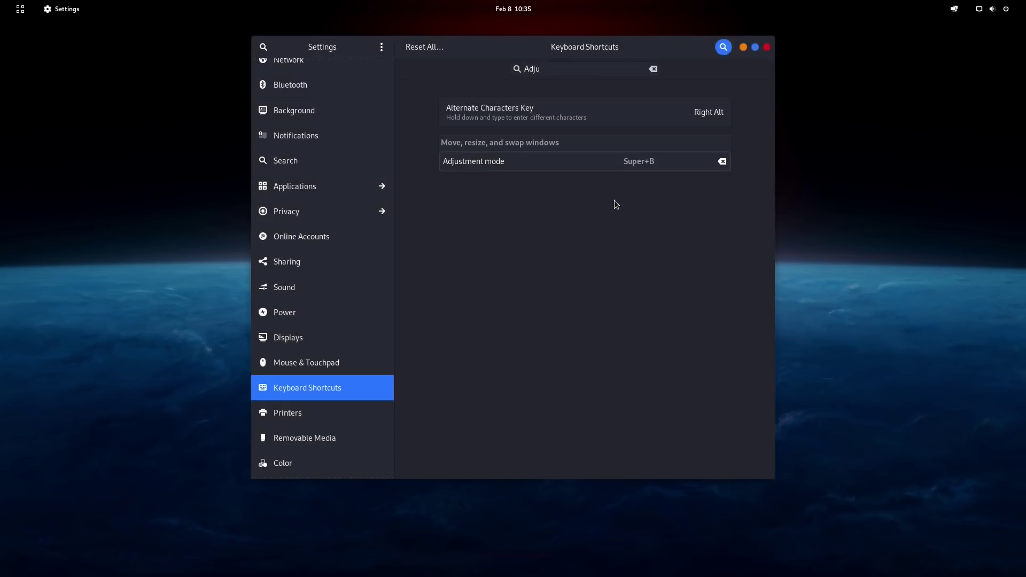
Add a custom shortcut named Terminal that runs gnome-terminal with Super+Return, and close the settings
left_click(652, 69)
scroll(560, 246, "down", 20)
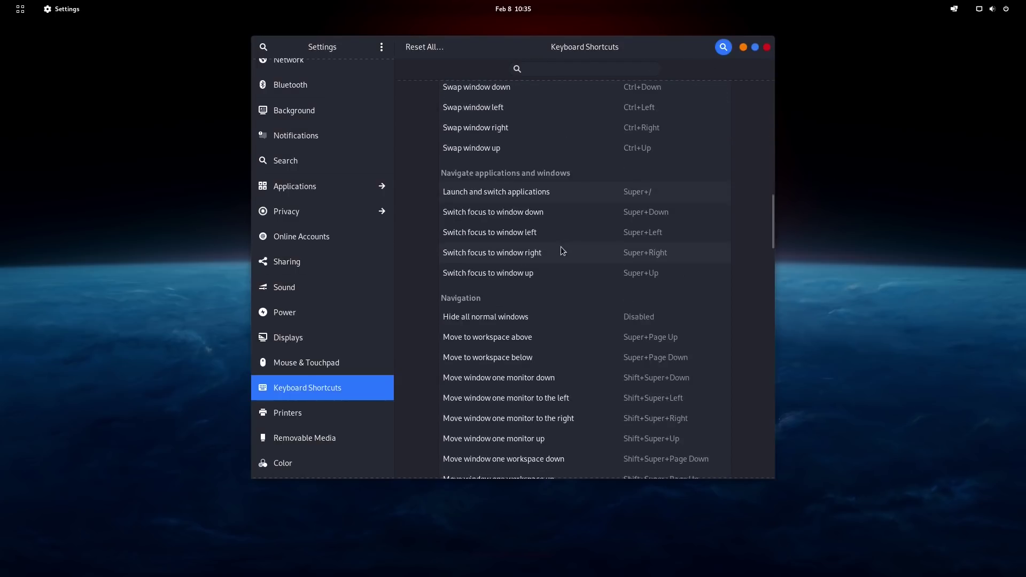
left_click(561, 453)
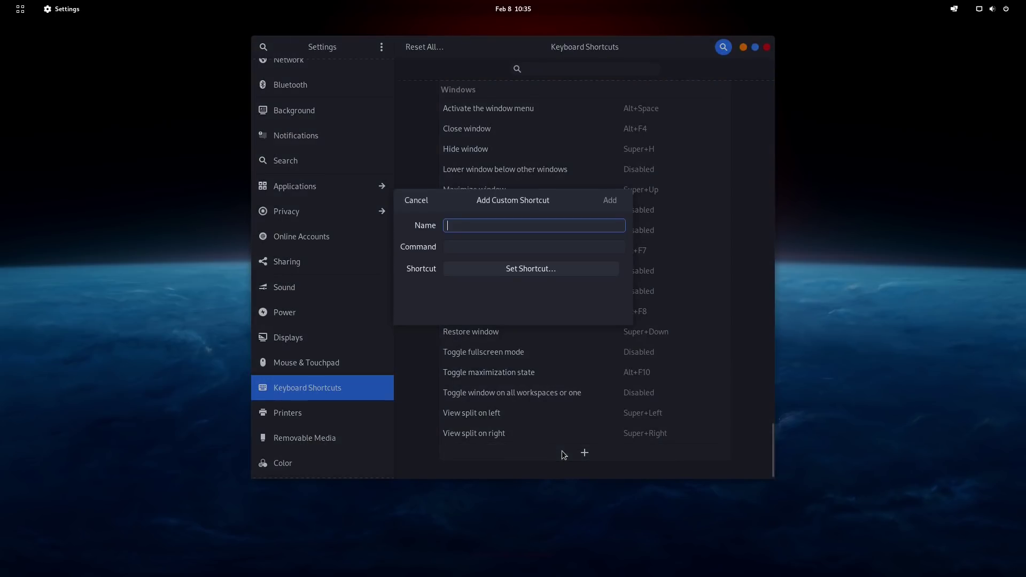
type("Terminal")
key("Tab")
type("gnome")
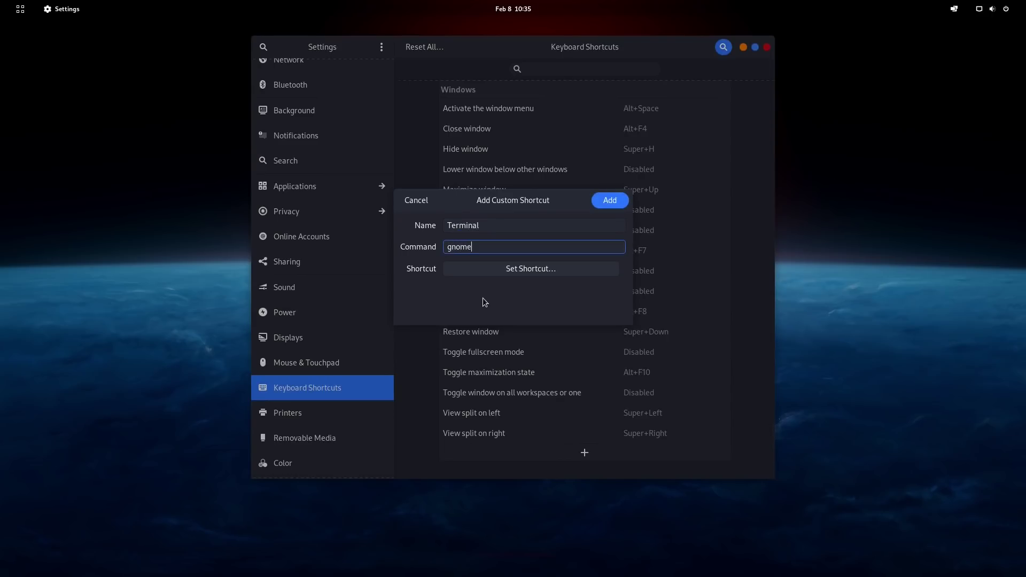
type("-terminal")
left_click(505, 268)
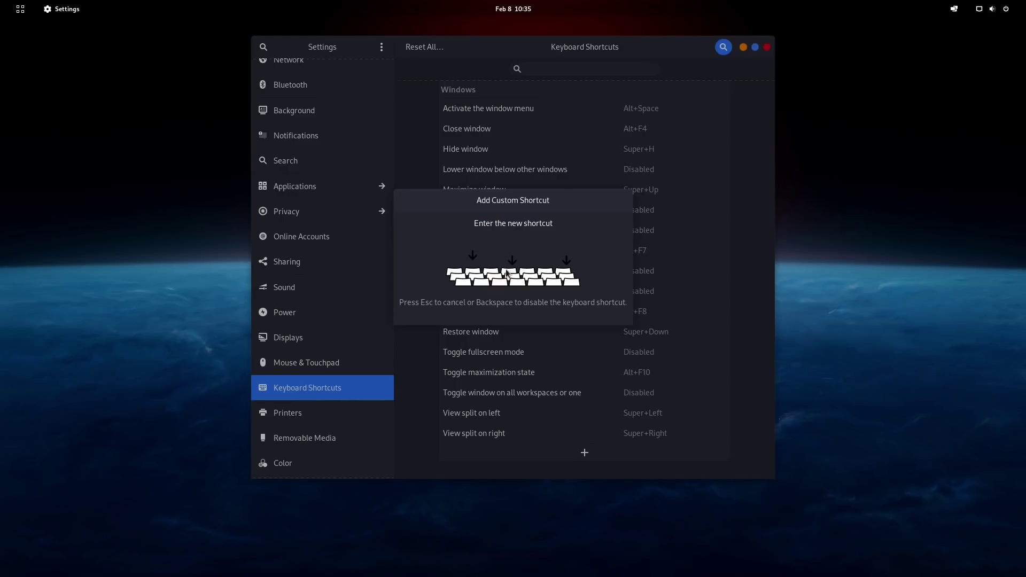
key("super+Return")
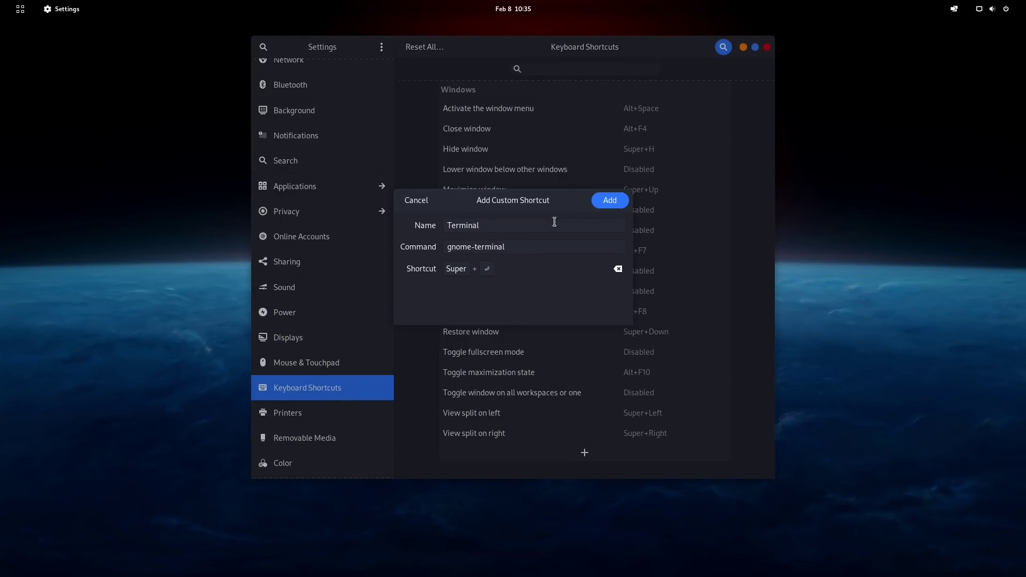
left_click(609, 200)
left_click(767, 50)
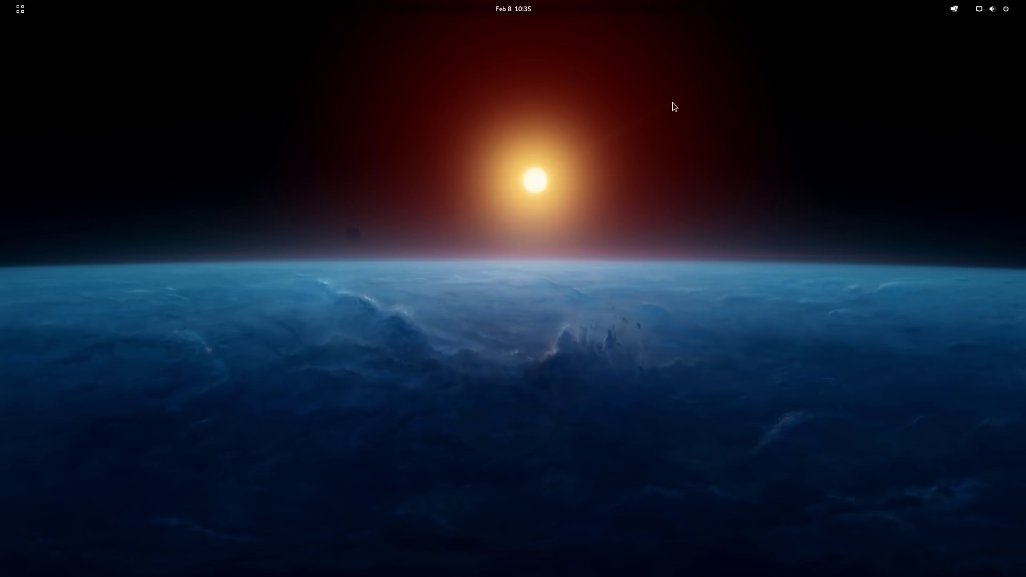
Open a terminal window through the new custom shortcut and turn on Tile Windows in Pop Shell
key("super+Return")
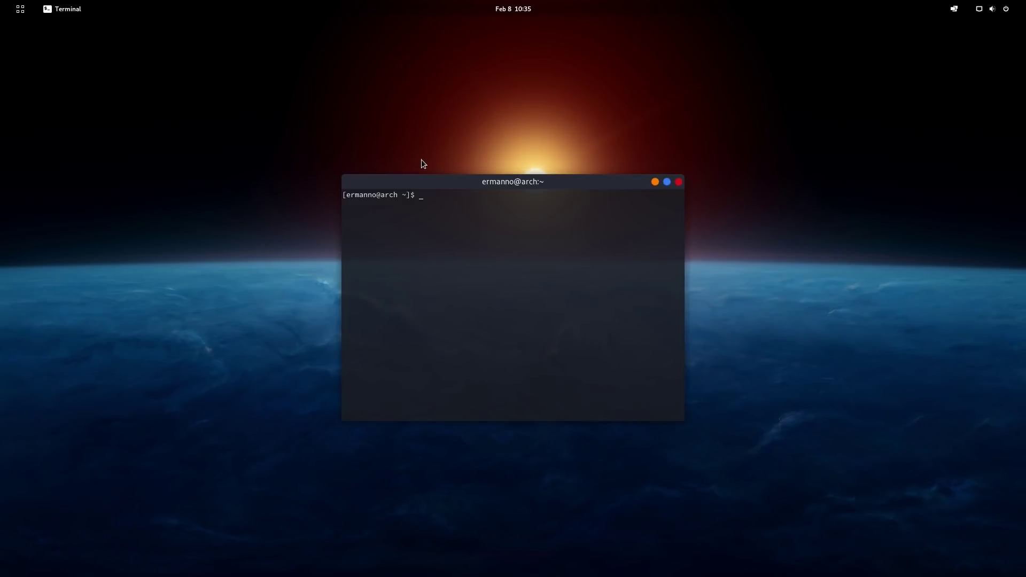
left_click(954, 10)
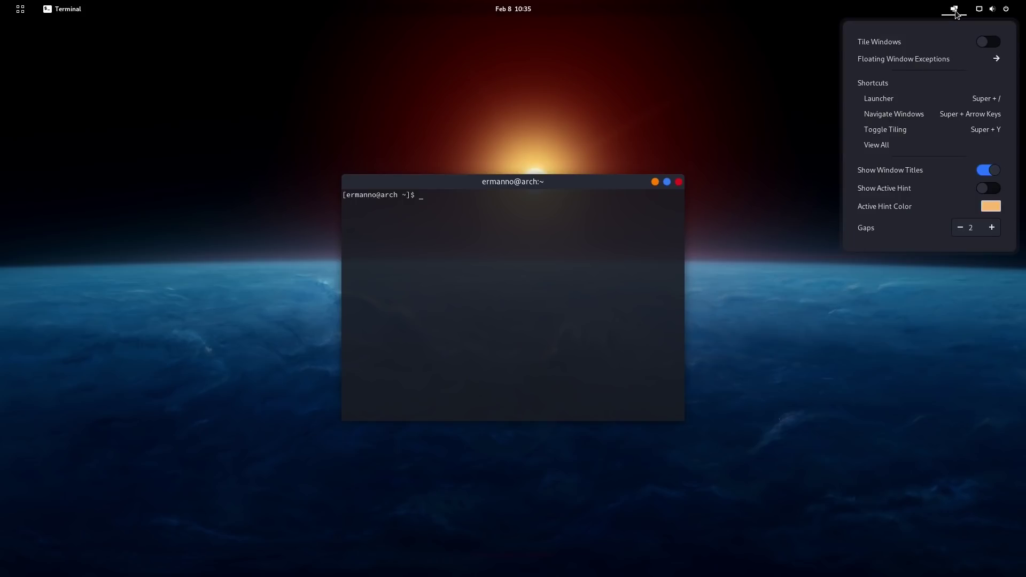
left_click(989, 42)
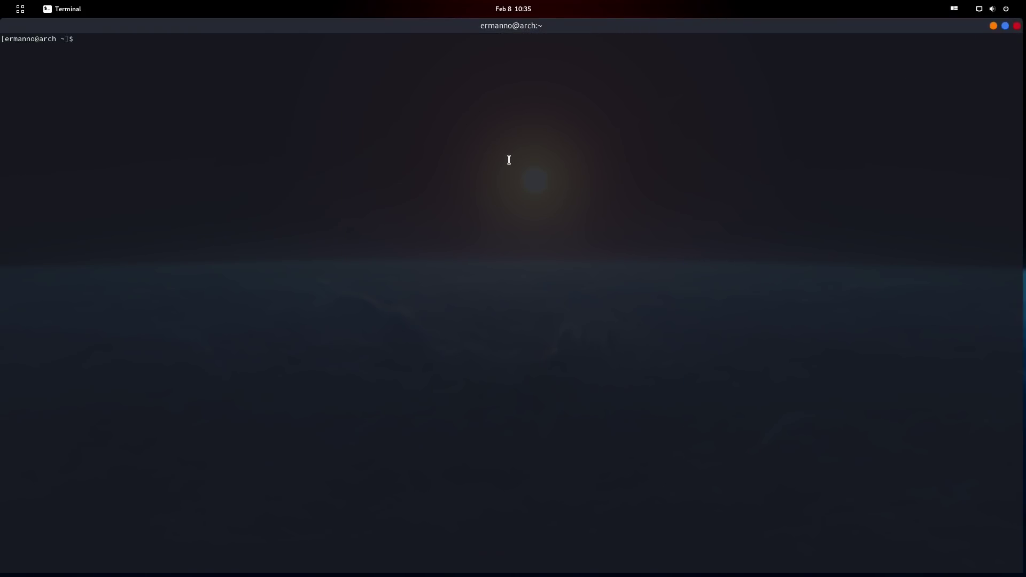
Enlarge the terminal's text and open two more terminal windows to tile alongside it
key("ctrl+plus")
key("ctrl+plus")
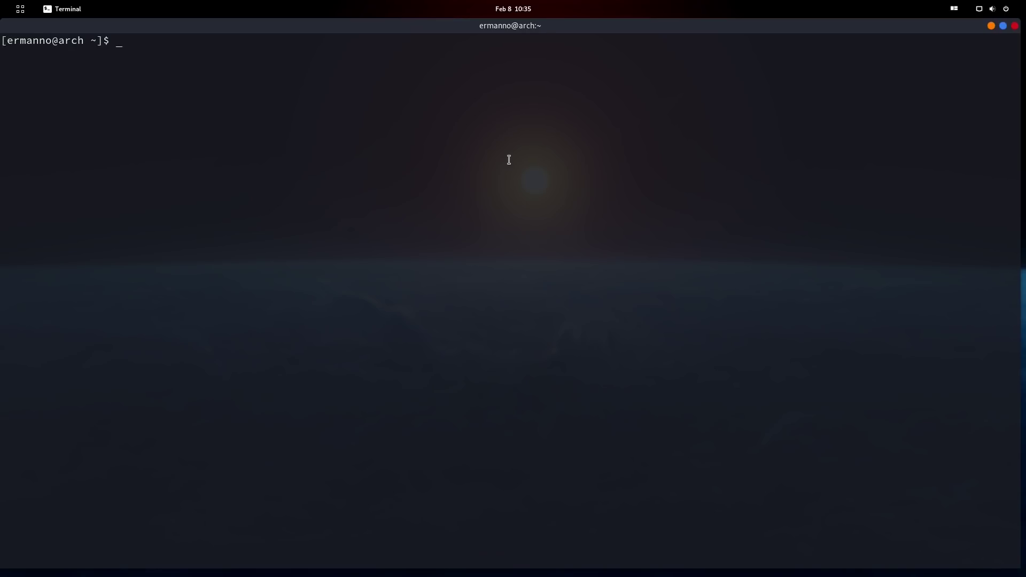
key("ctrl+alt+t")
key("ctrl+alt+t")
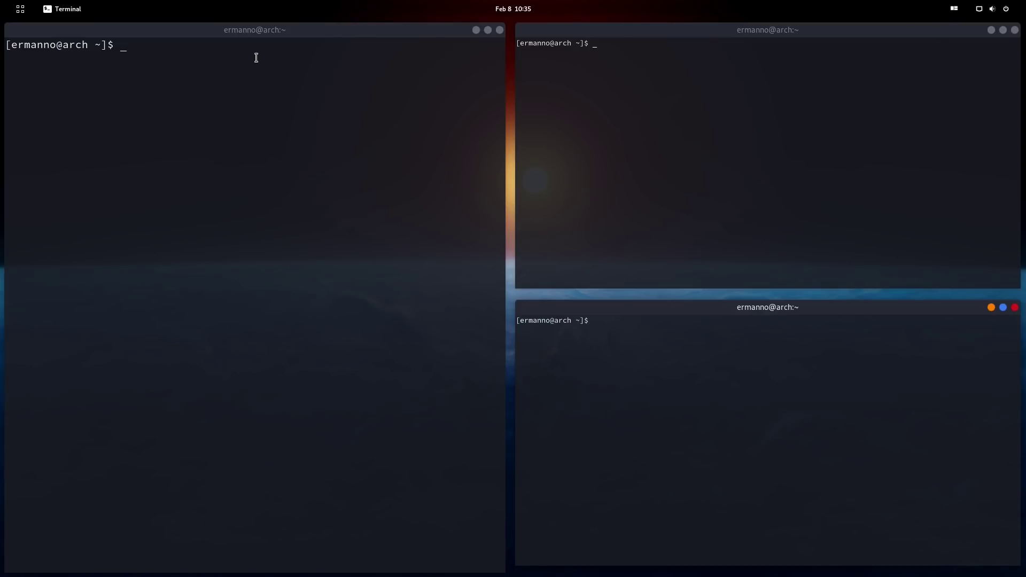
Turn off Show Window Titles in Pop Shell, then turn off Tile Windows
left_click(954, 9)
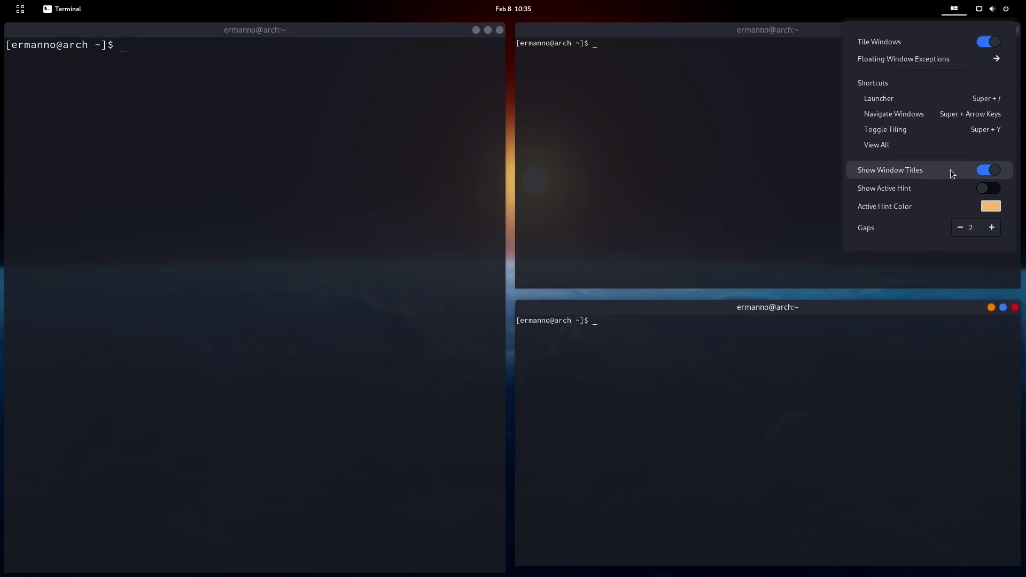
left_click(989, 169)
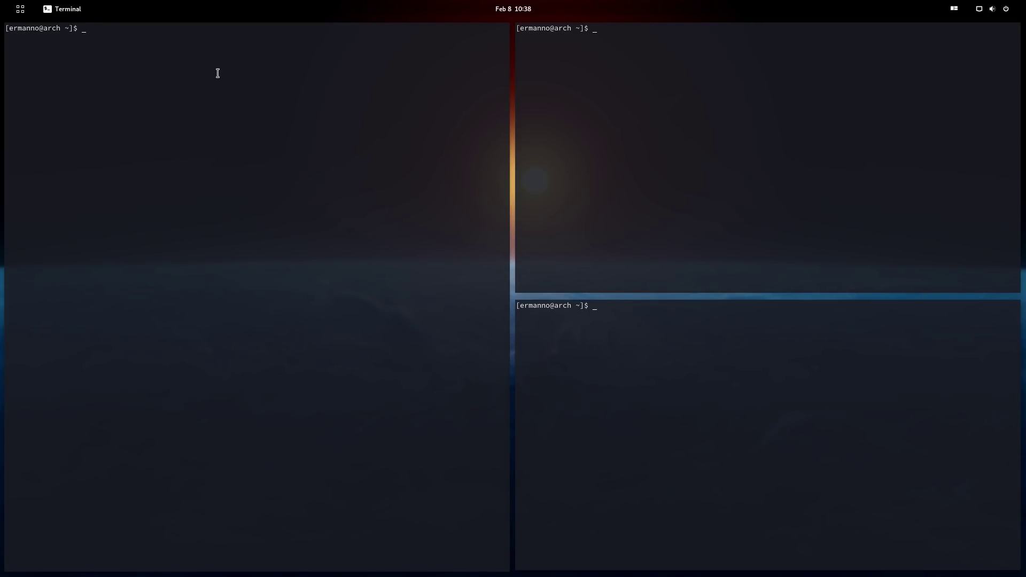
left_click(955, 10)
left_click(989, 41)
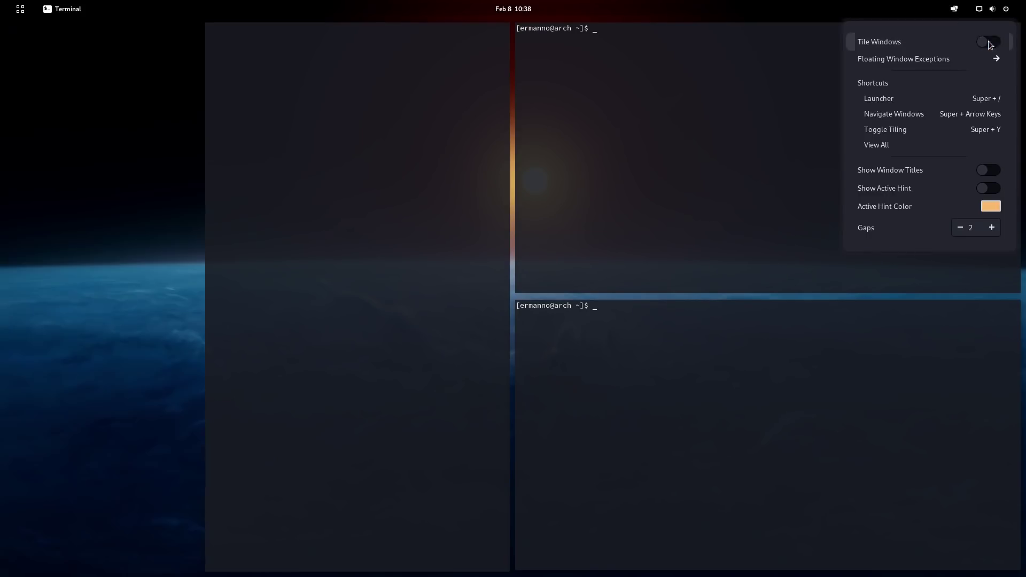
Close the open terminal windows and log out of the desktop session
left_click(629, 239)
key("super+q")
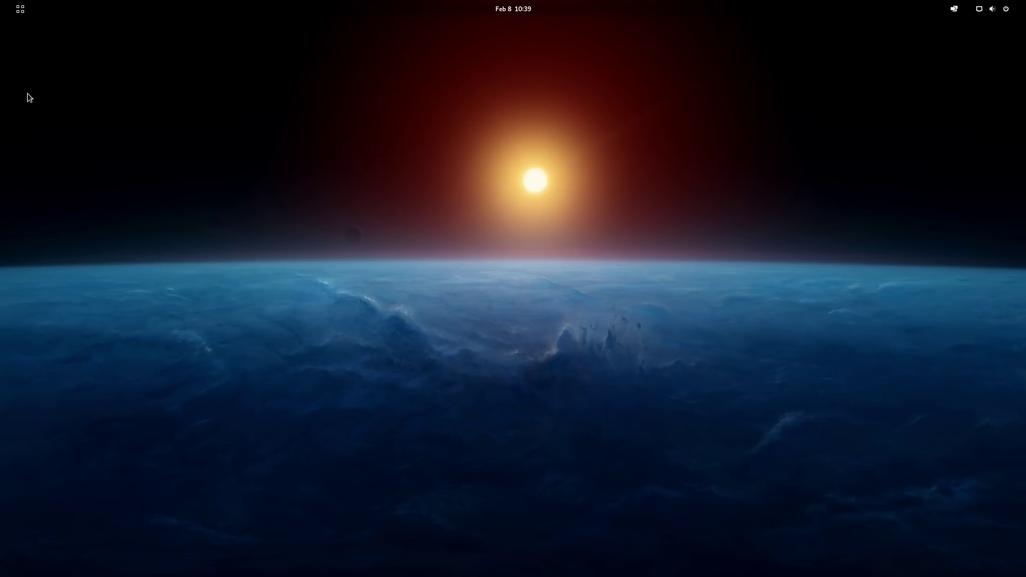
left_click(1005, 9)
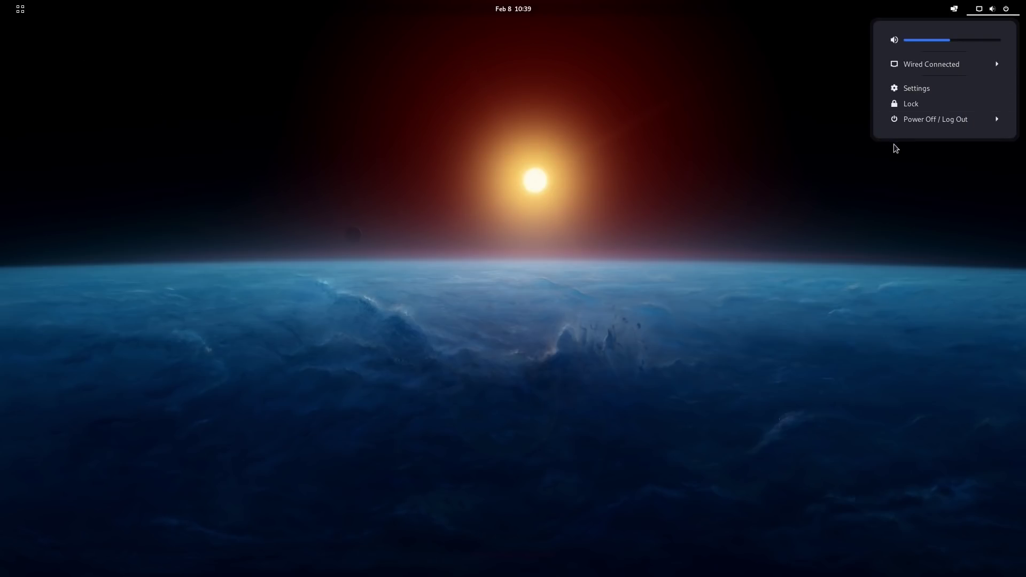
left_click(927, 123)
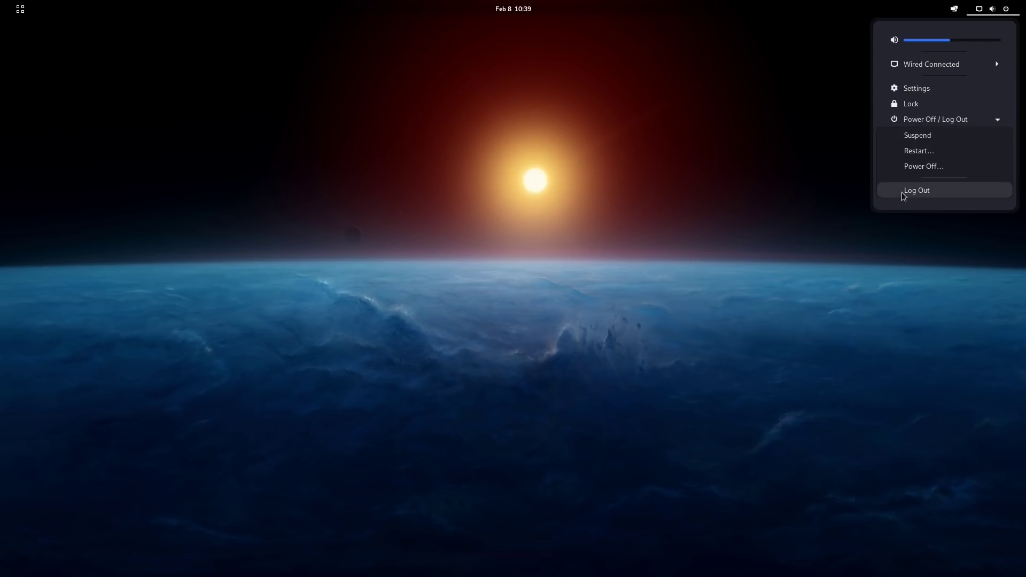
left_click(902, 191)
left_click(555, 331)
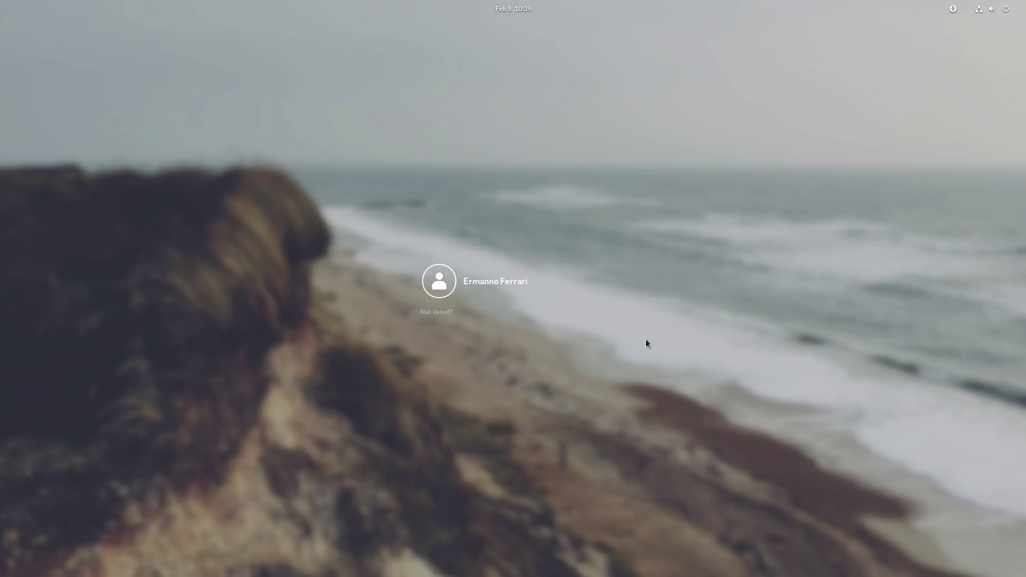
Choose the Flat Remix session for the listed user and log in by entering the account password
left_click(503, 285)
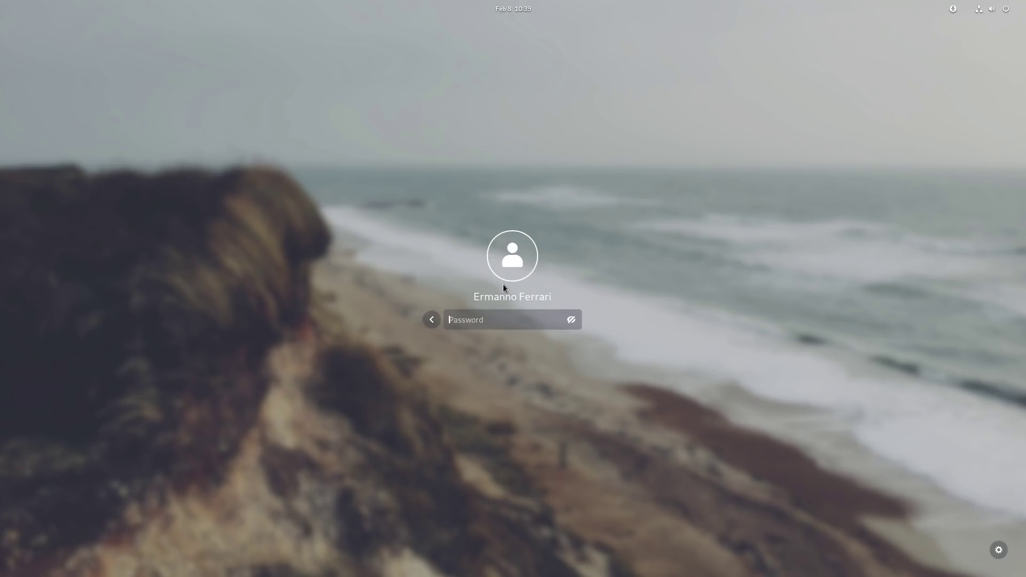
left_click(998, 551)
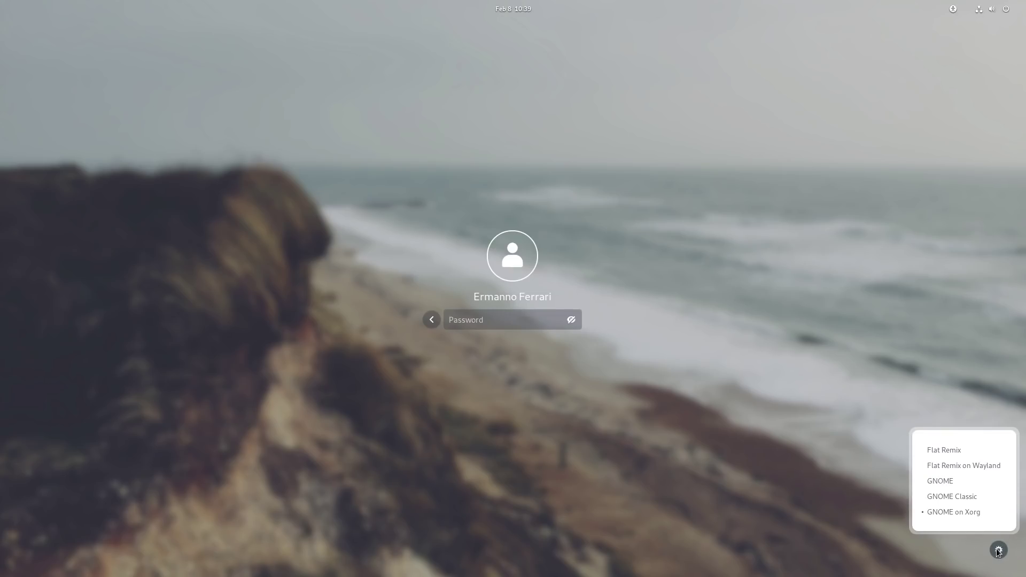
left_click(950, 450)
type("••••••••••")
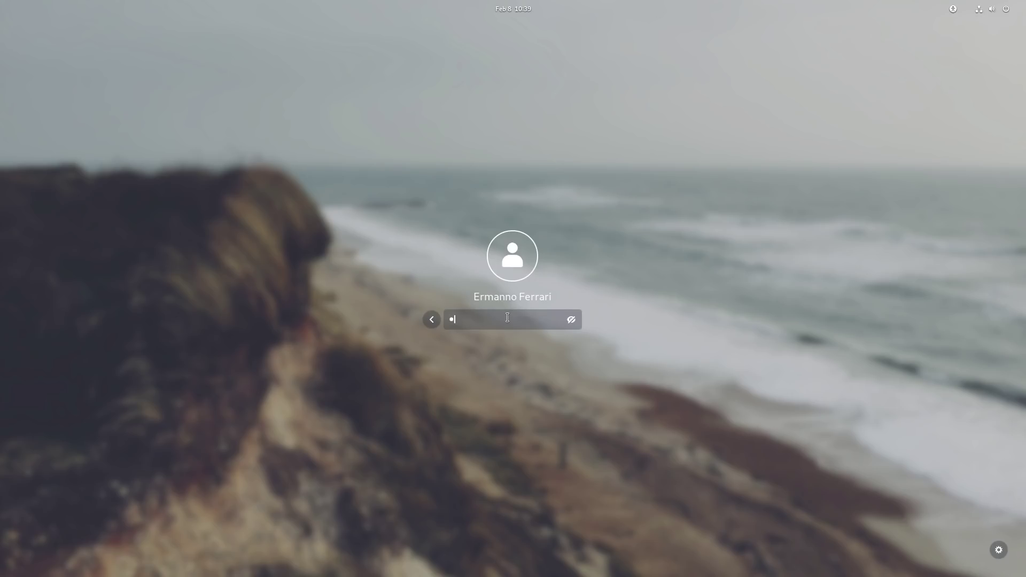
key("Return")
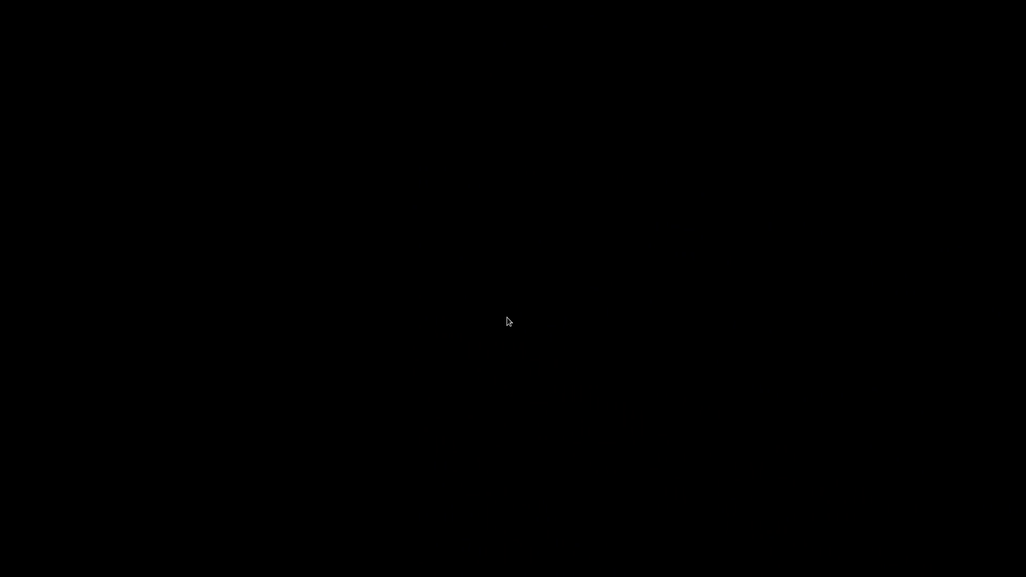
Open Settings at Keyboard Shortcuts and search the shortcuts for lock
type("se")
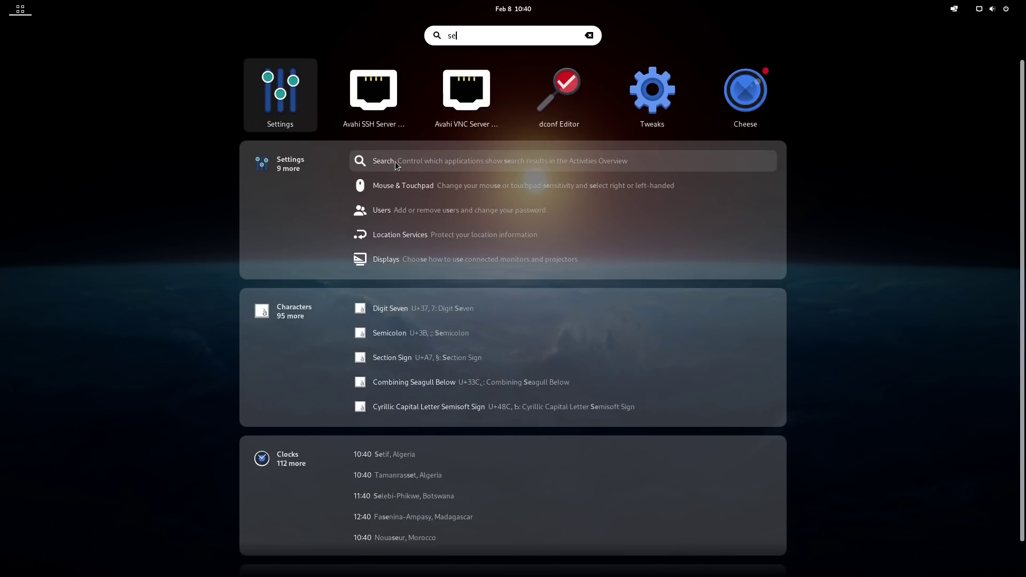
key("Return")
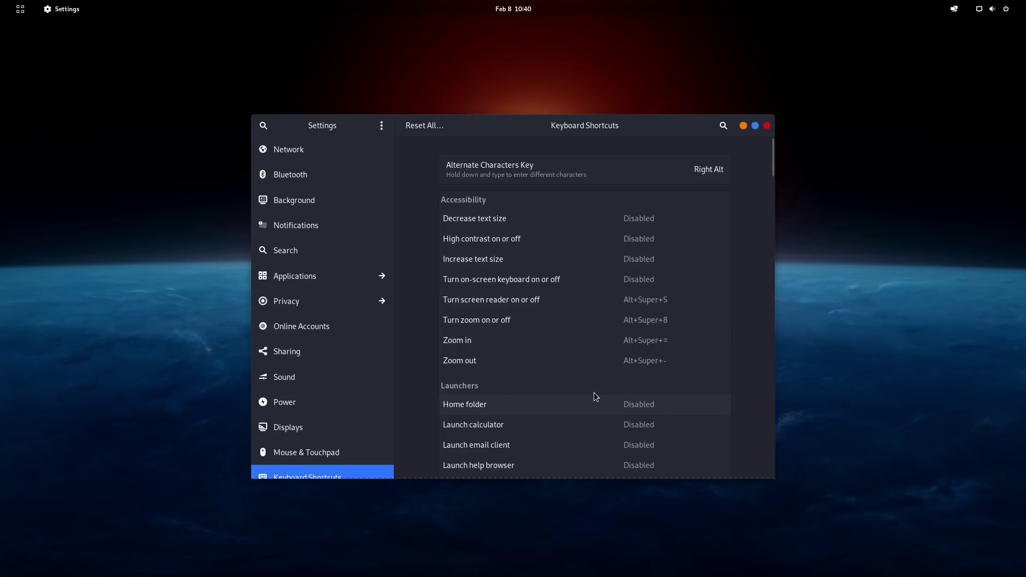
left_click(724, 126)
type("lock")
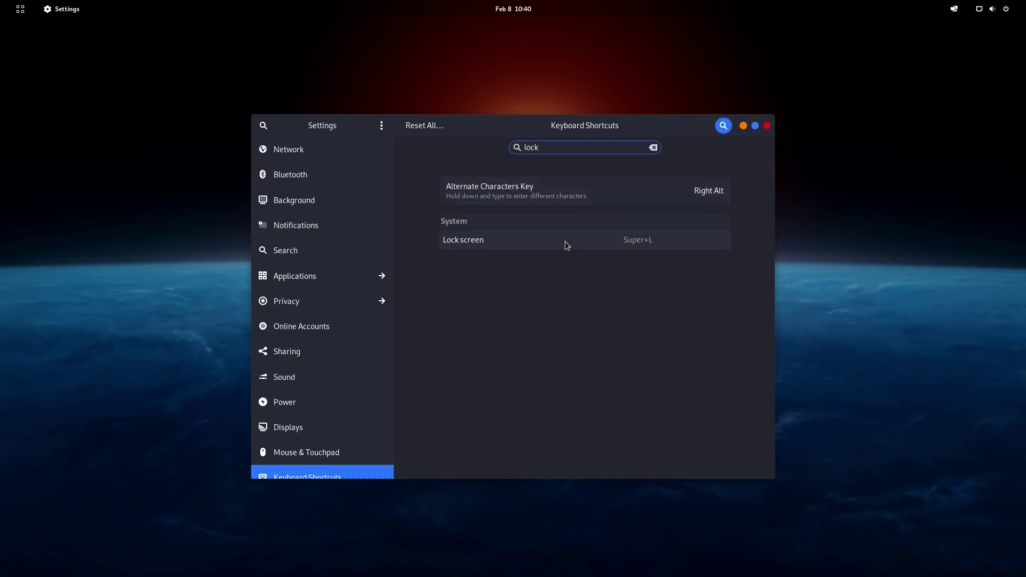
key("Down")
left_click(628, 245)
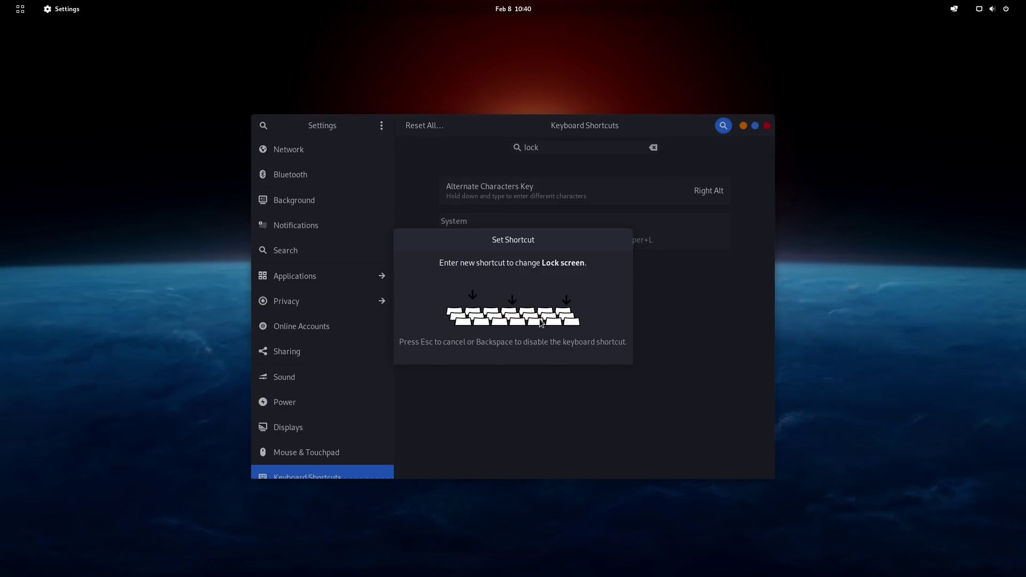
key("super+l")
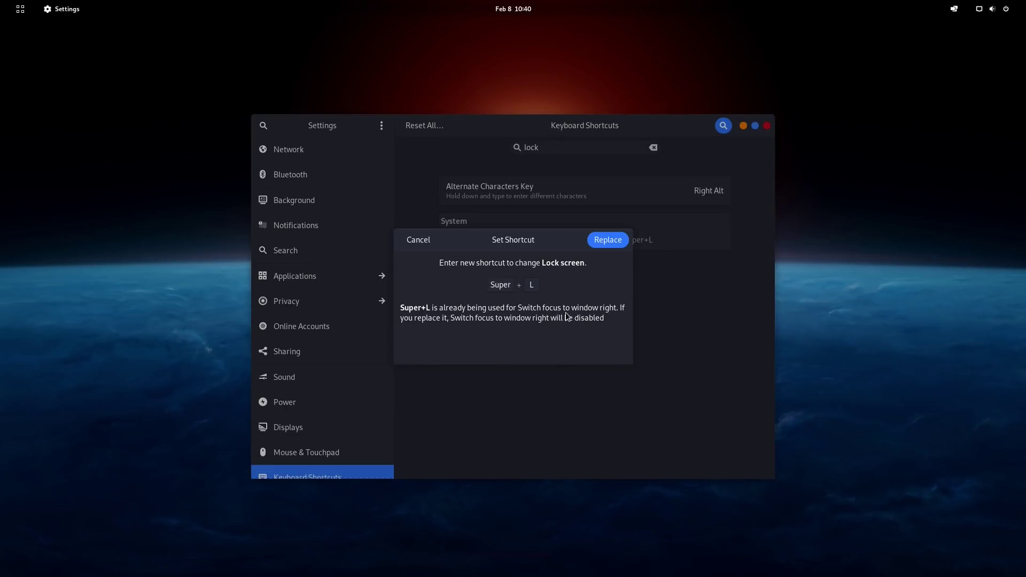
left_click(427, 240)
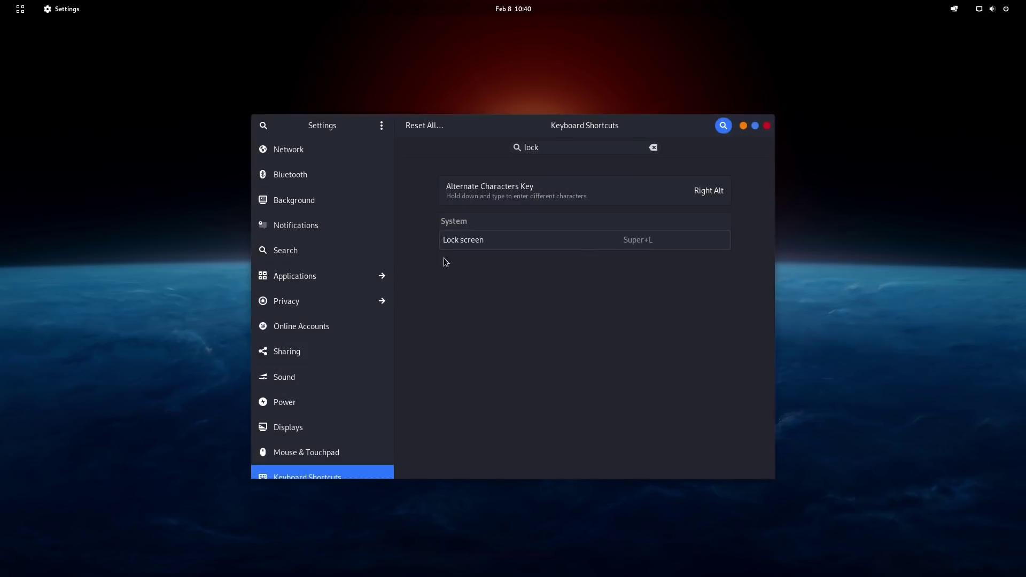
Set the Lock screen shortcut to Super+X and close the settings
left_click(601, 246)
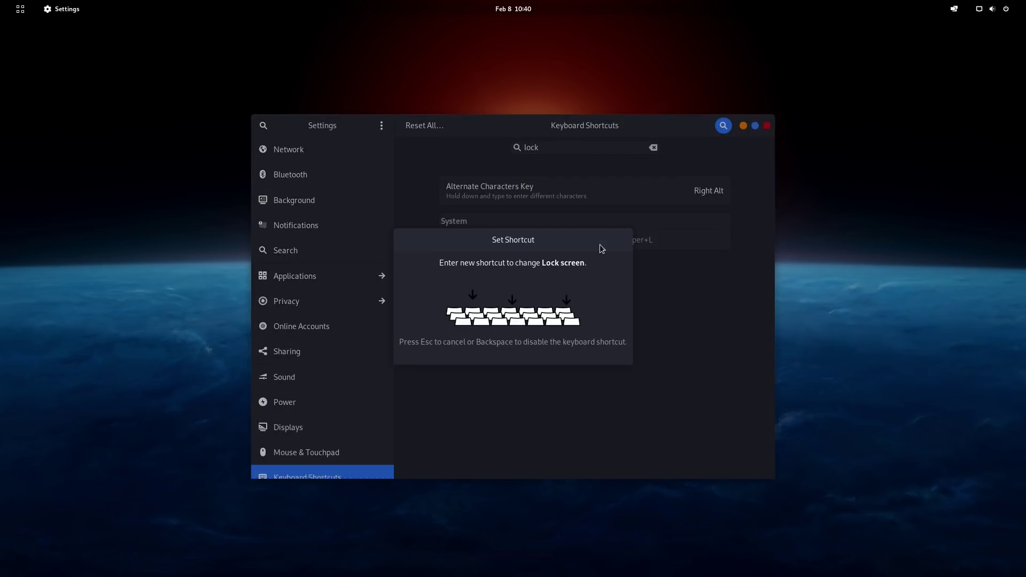
key("super+x")
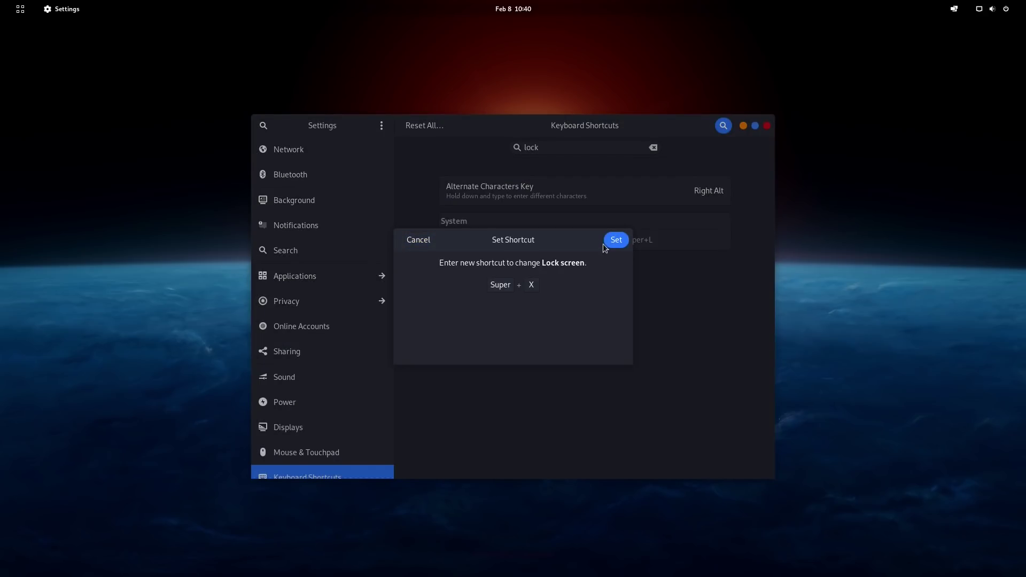
left_click(616, 240)
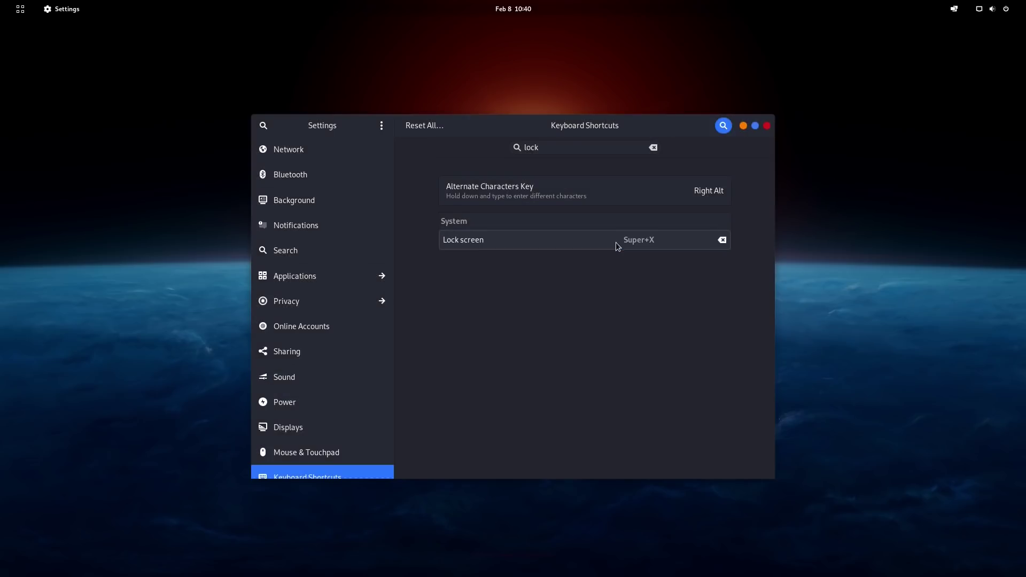
left_click(767, 126)
Lock the screen through the new shortcut and unlock it by entering the account password
key("super+x")
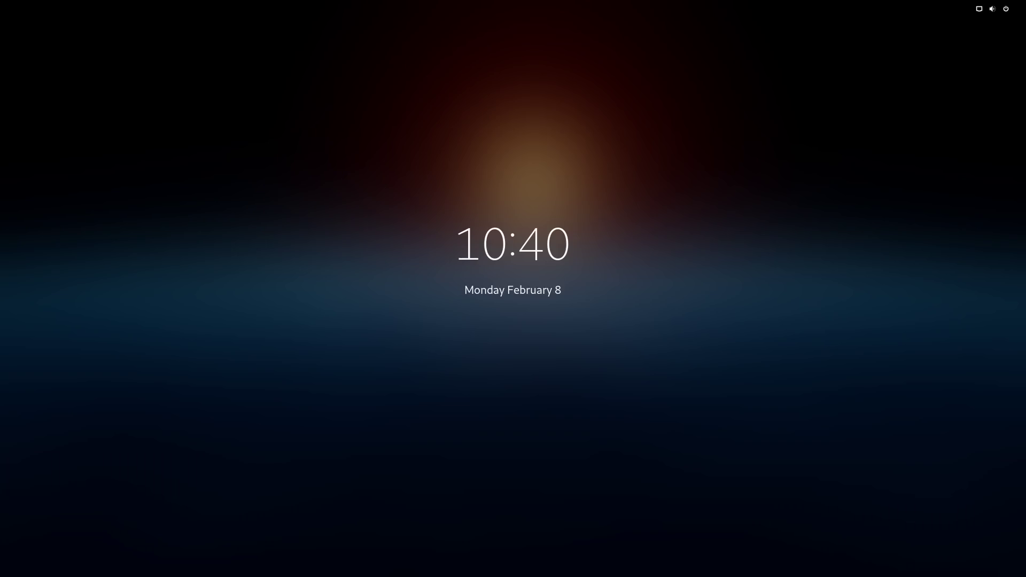
key("Return")
type("•••••••••")
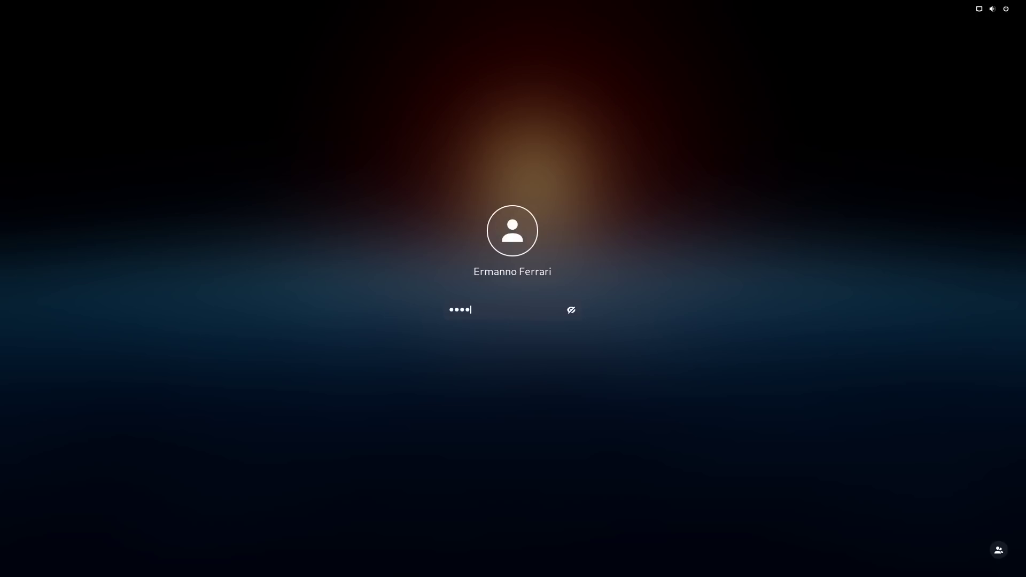
key("Return")
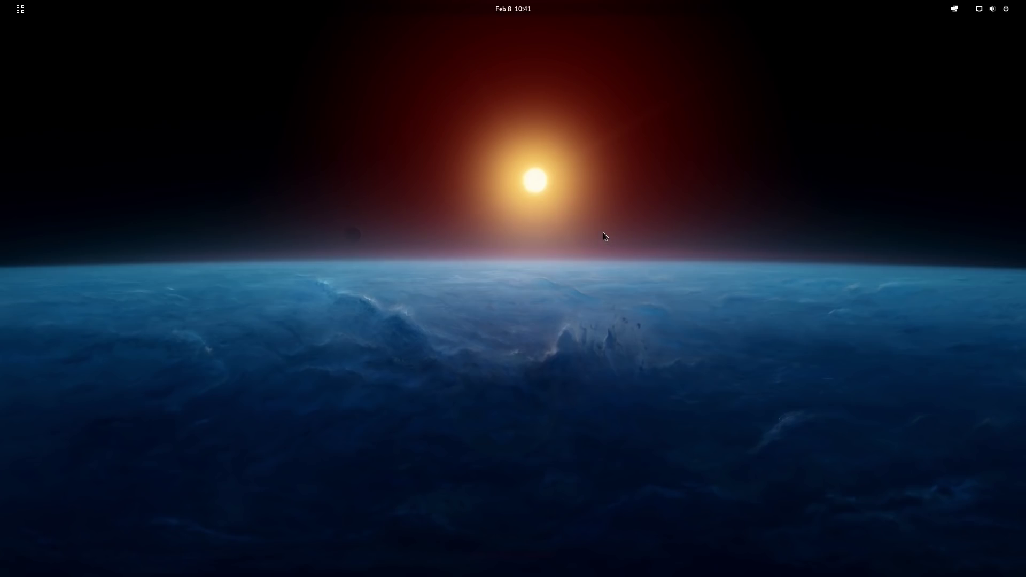
Find the Brave browser in the application overview, launch it and maximize its window
left_click(21, 11)
type("bra")
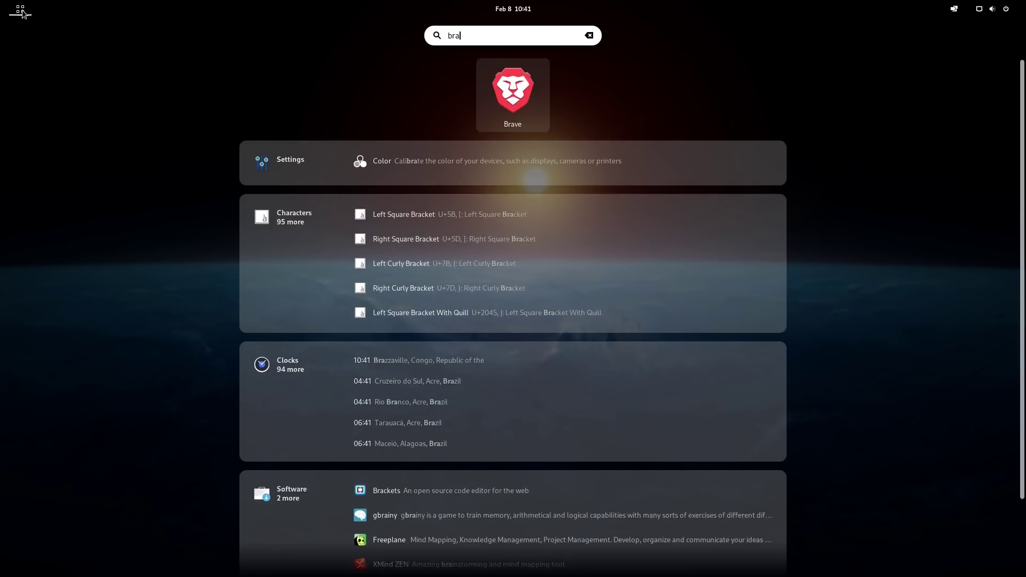
key("Return")
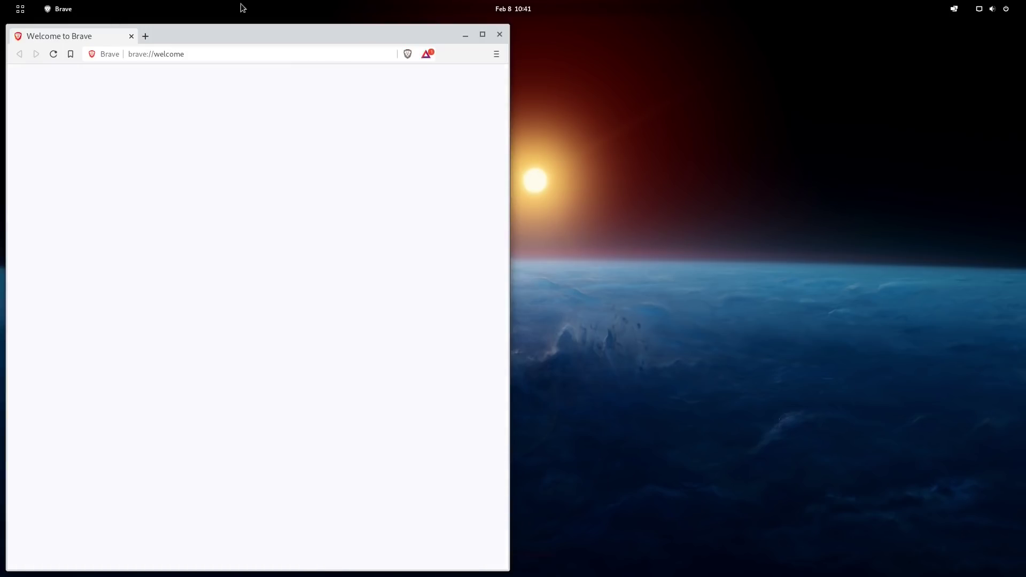
left_click(482, 34)
Search Google for the Flat Remix theme, agreeing to the cookie notice and using the corrected query flat remix
left_click(383, 43)
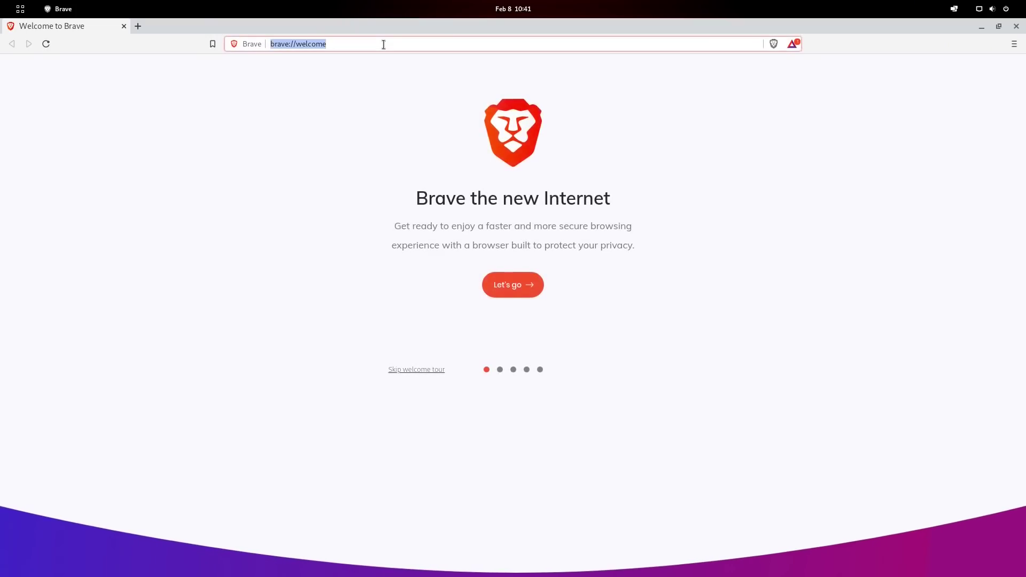
type("flast remox")
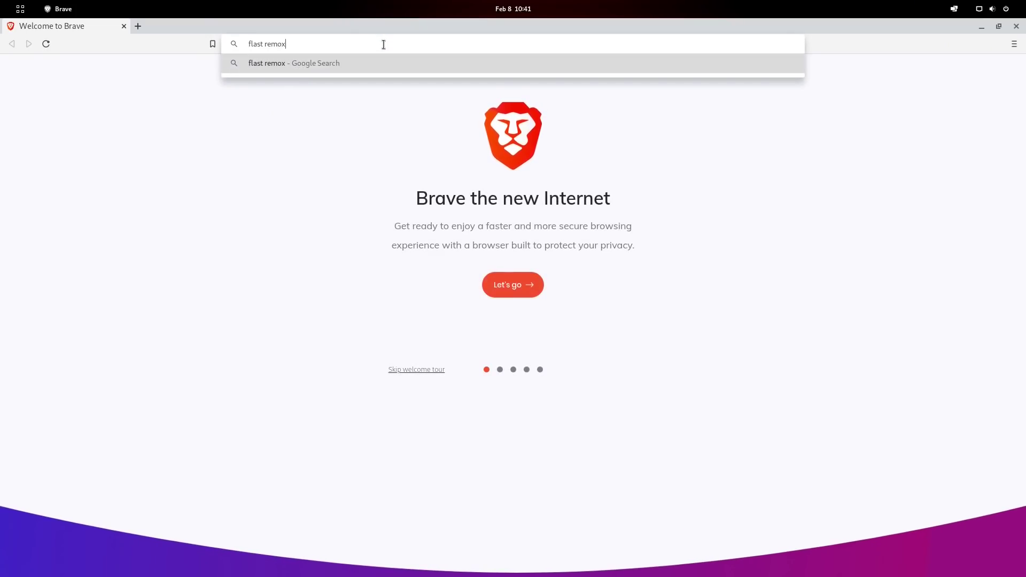
key("Return")
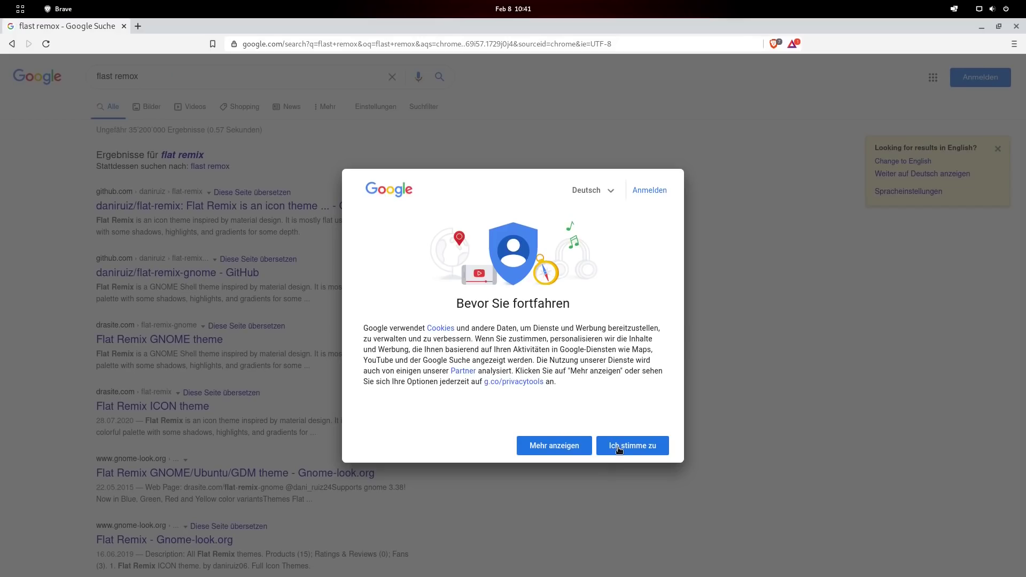
left_click(615, 446)
left_click(181, 155)
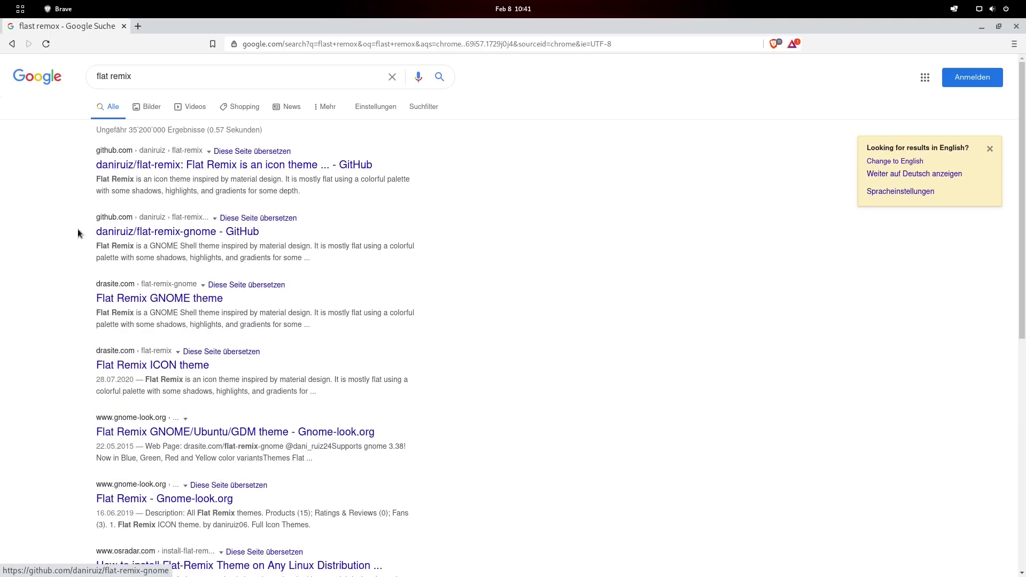
Open the Flat Remix GNOME theme page on drasite.com and read its instructions for installing the login theme on Arch
left_click(160, 300)
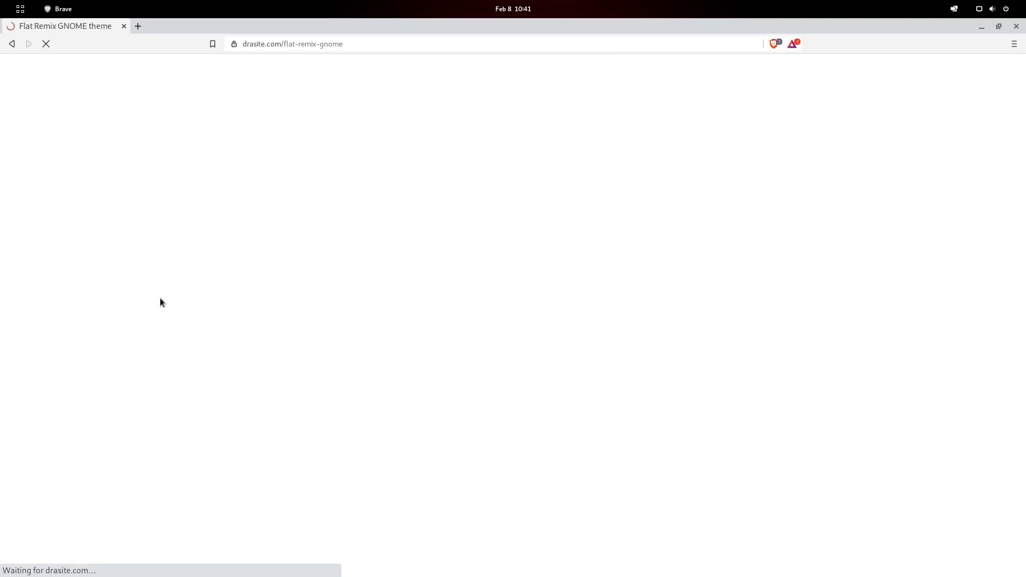
scroll(285, 366, "down", 15)
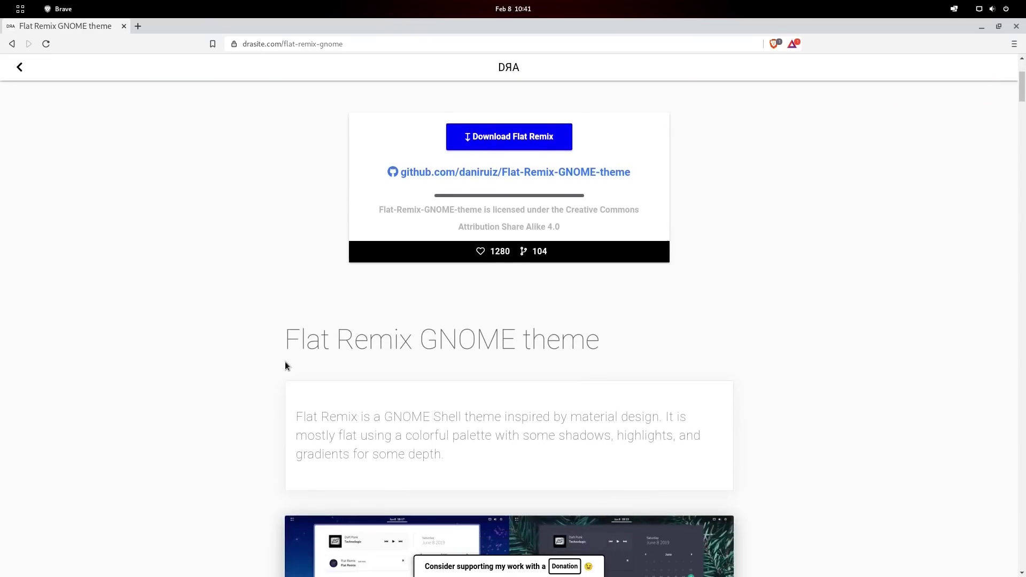
scroll(285, 366, "down", 12)
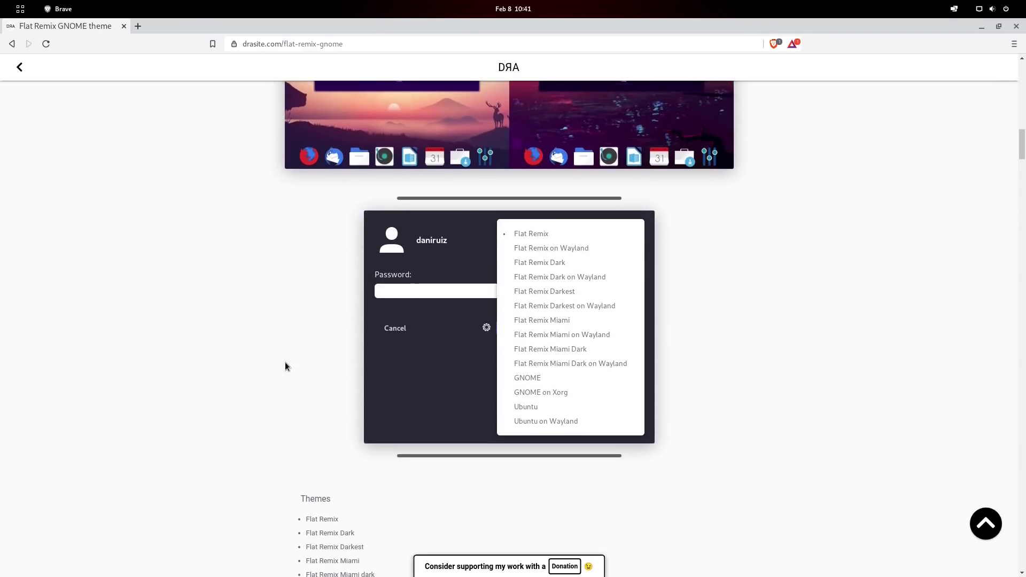
scroll(282, 362, "down", 10)
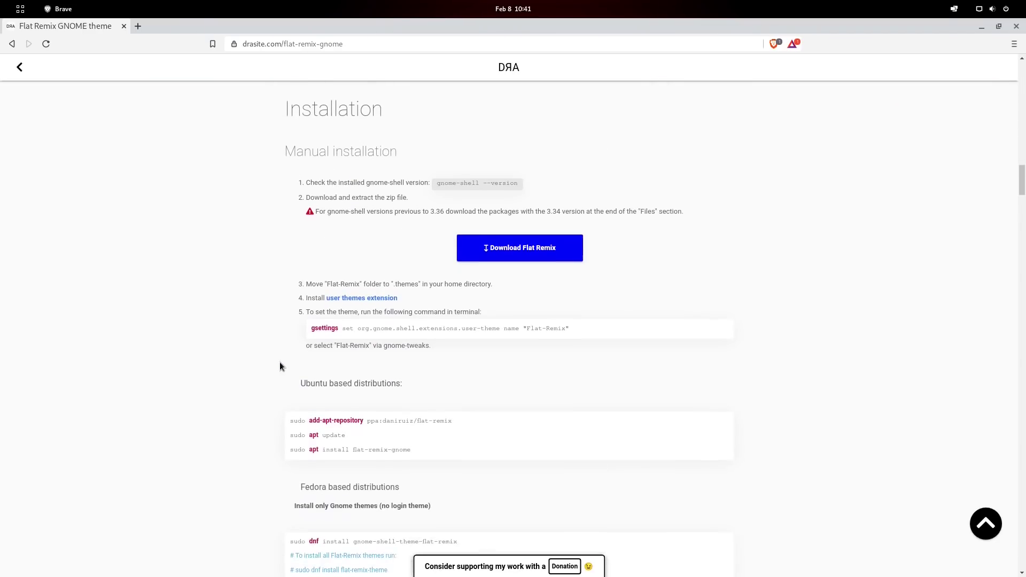
scroll(280, 366, "down", 3)
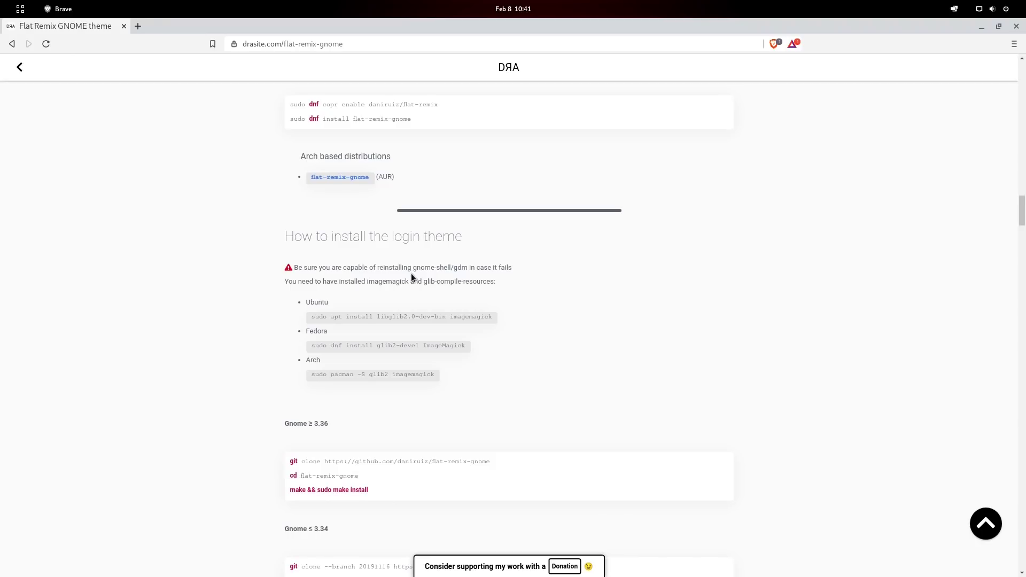
scroll(244, 489, "down", 3)
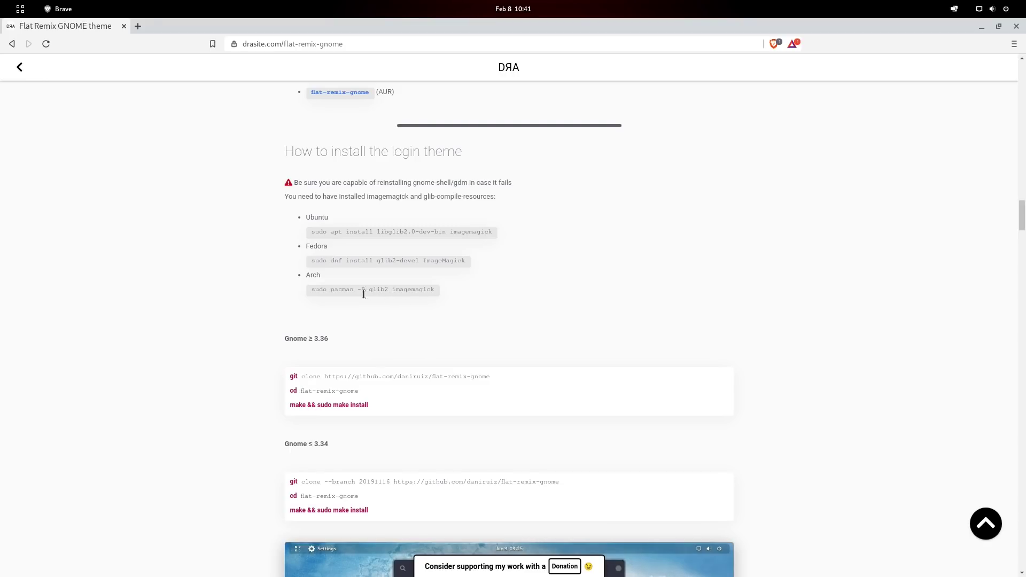
Find the terminal in the application overview and launch it
left_click(21, 12)
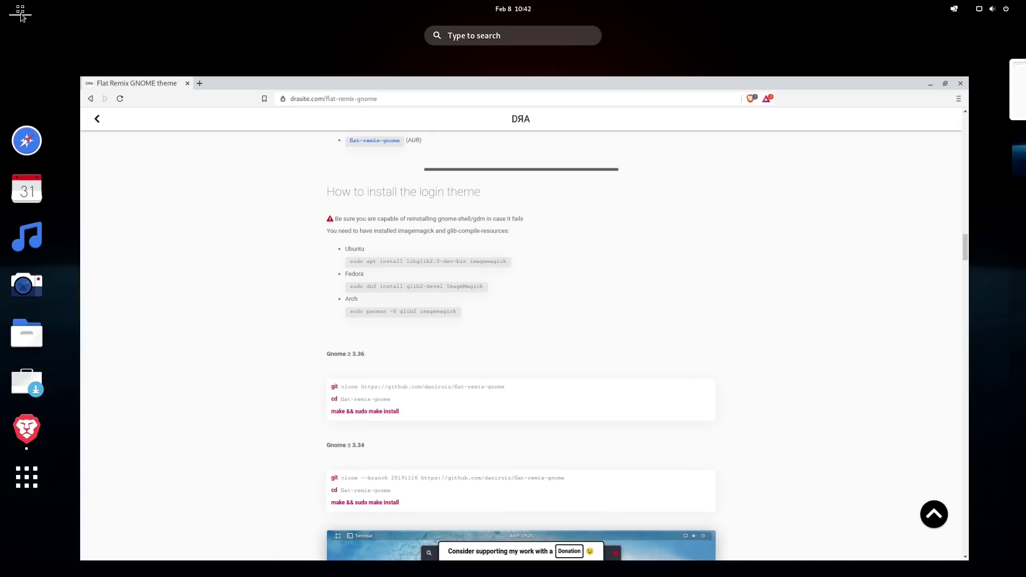
type("term")
key("Return")
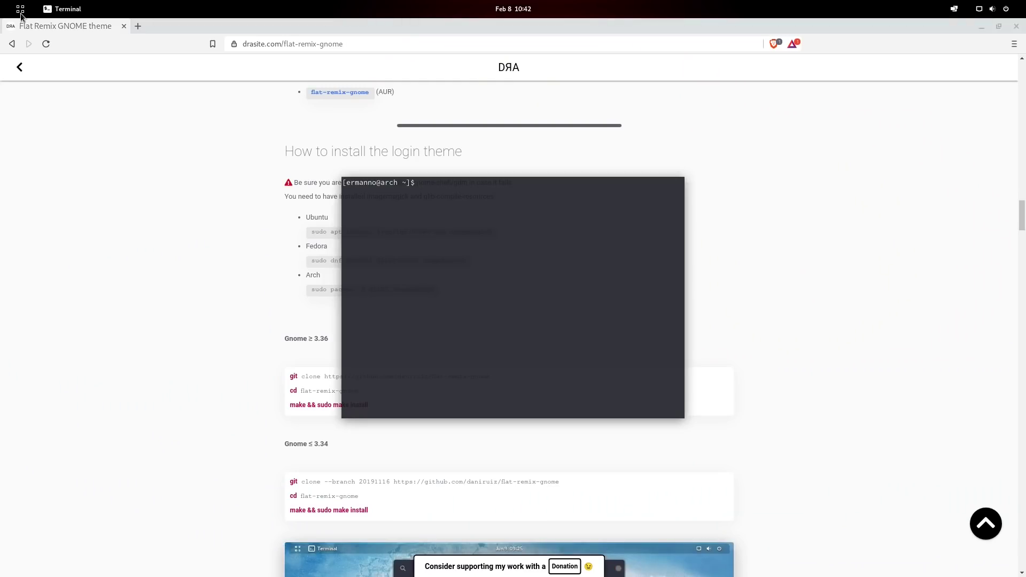
Try to install glib2 and imagemagick with sudo pacman -S, entering the account password, and abort at the installation confirmation
type("sudo pacman ")
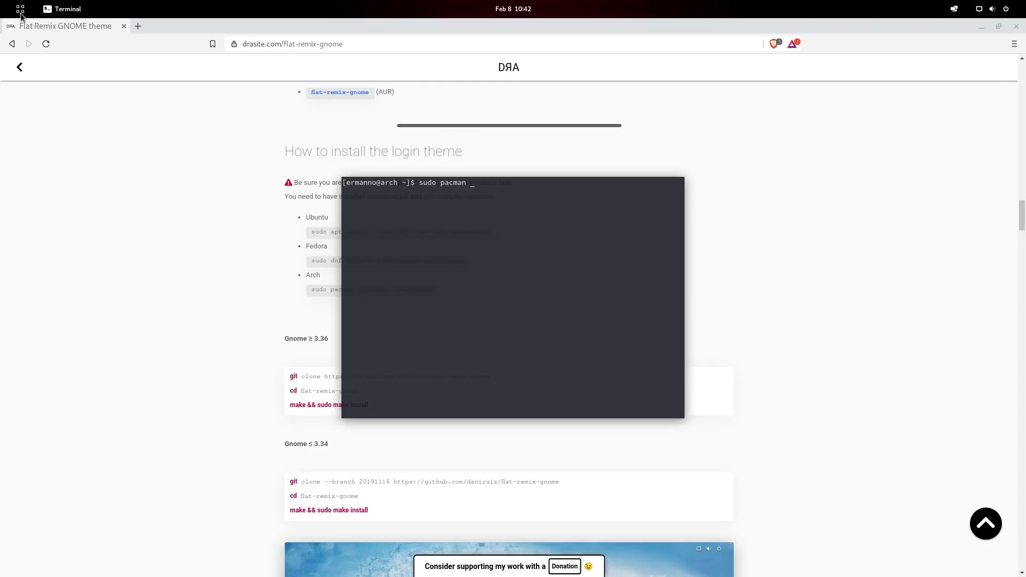
type("-S glib")
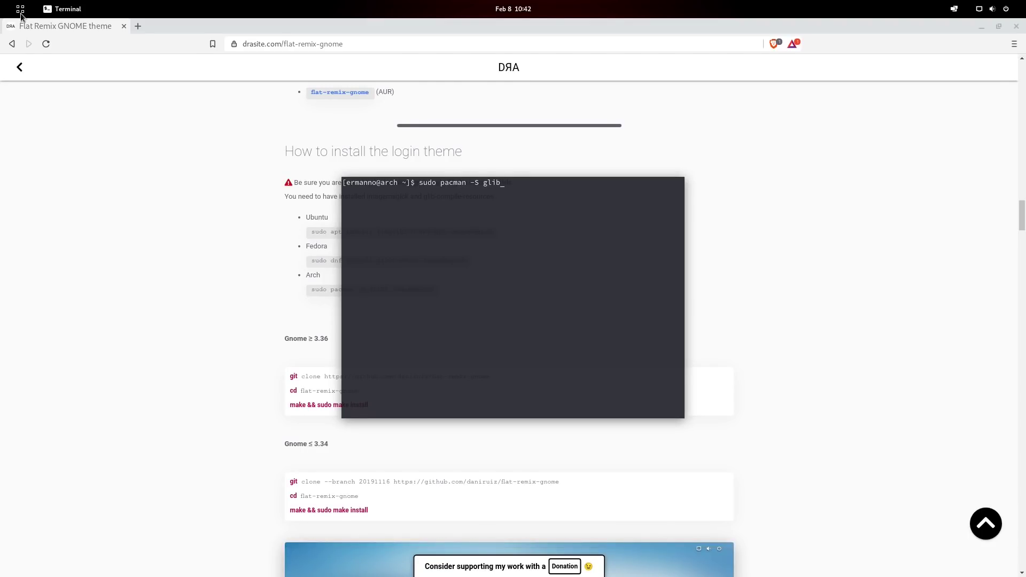
type("2 imagemagick")
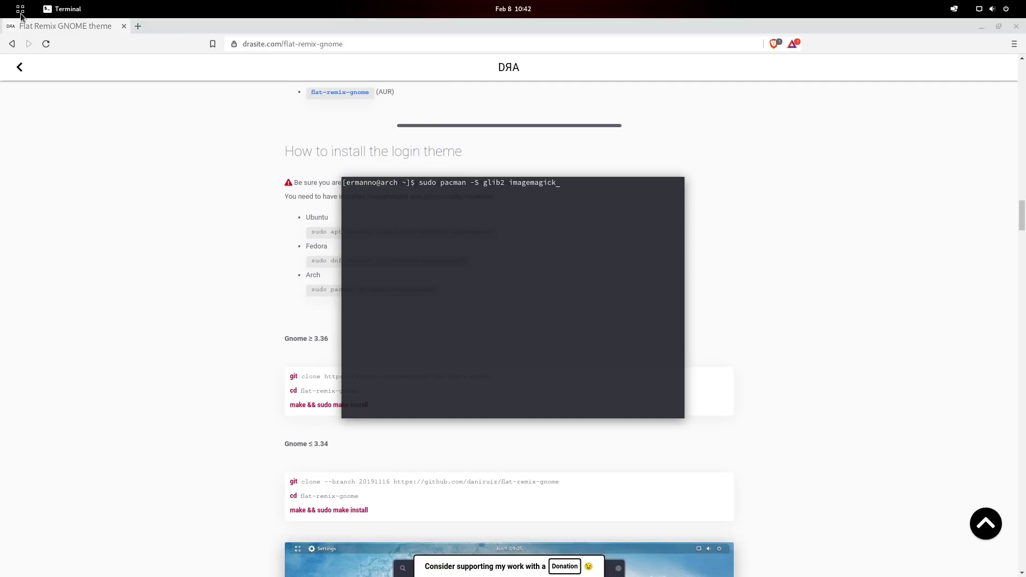
key("Return")
key("Return")
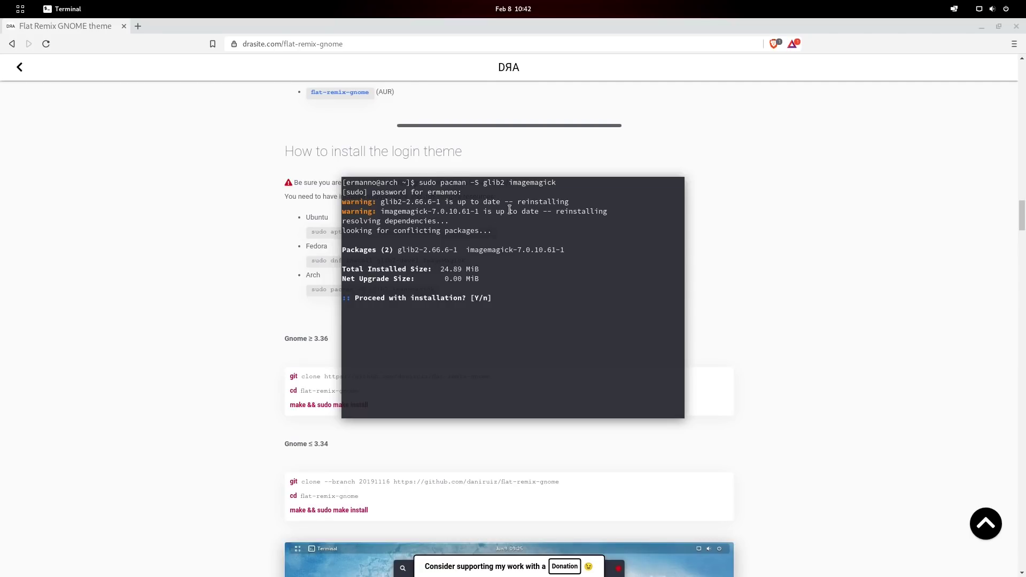
key("ctrl+c")
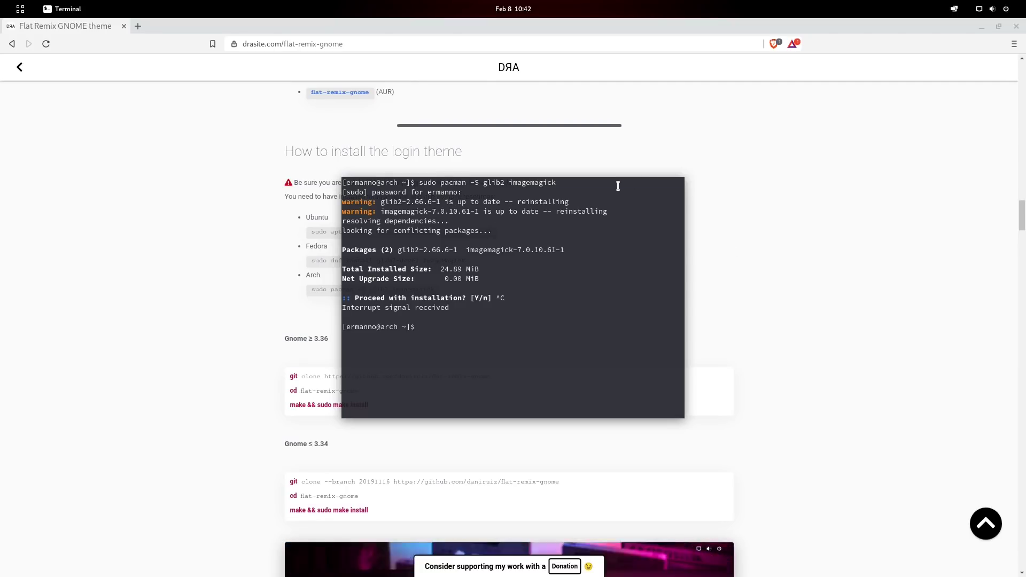
Copy the Gnome ≥ 3.36 git clone command from the theme page and run it in the terminal to clone the flat-remix-gnome repository
left_click(293, 386)
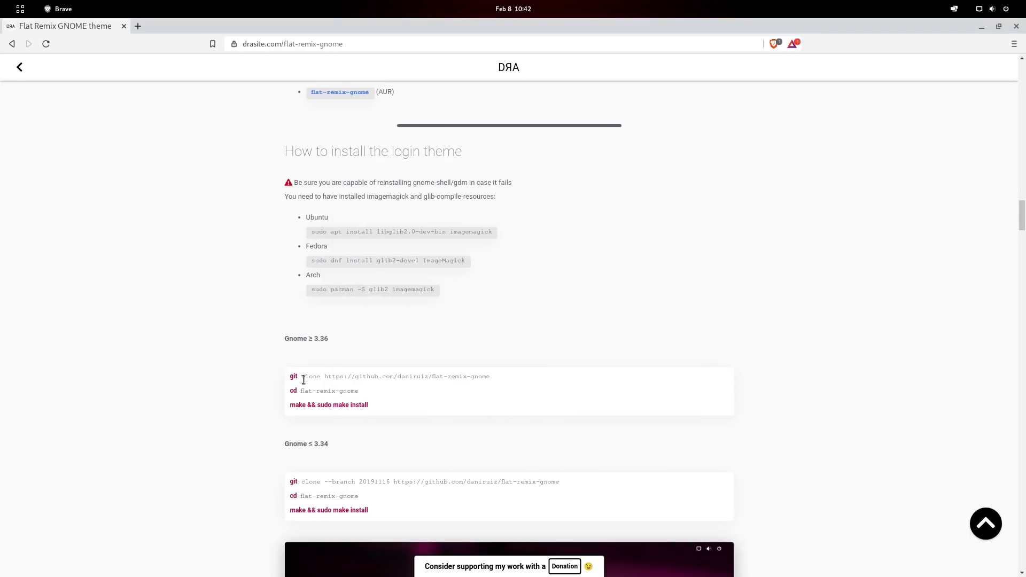
left_click_drag(290, 376, 488, 374)
key("super")
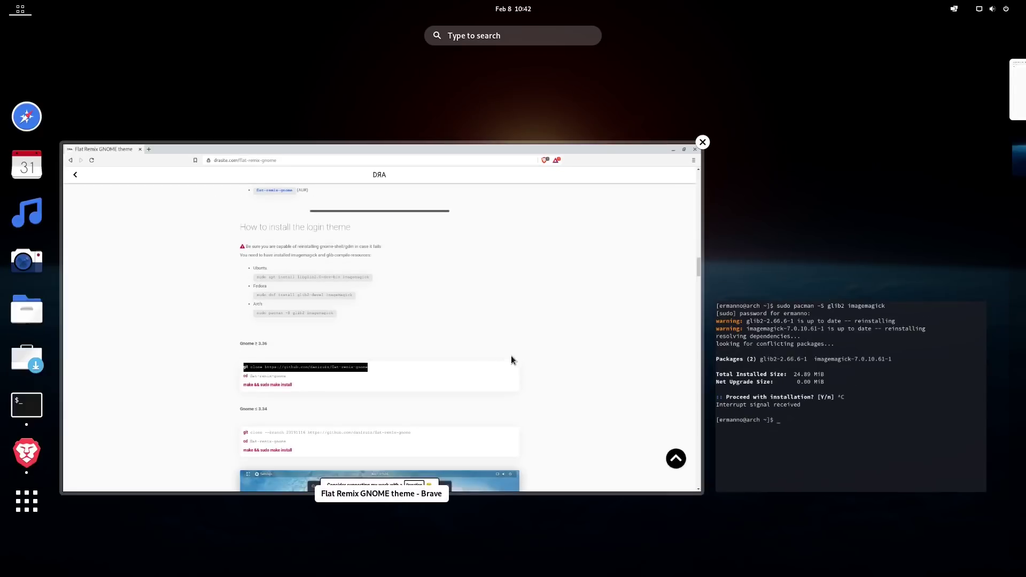
left_click(770, 344)
key("ctrl+shift+v")
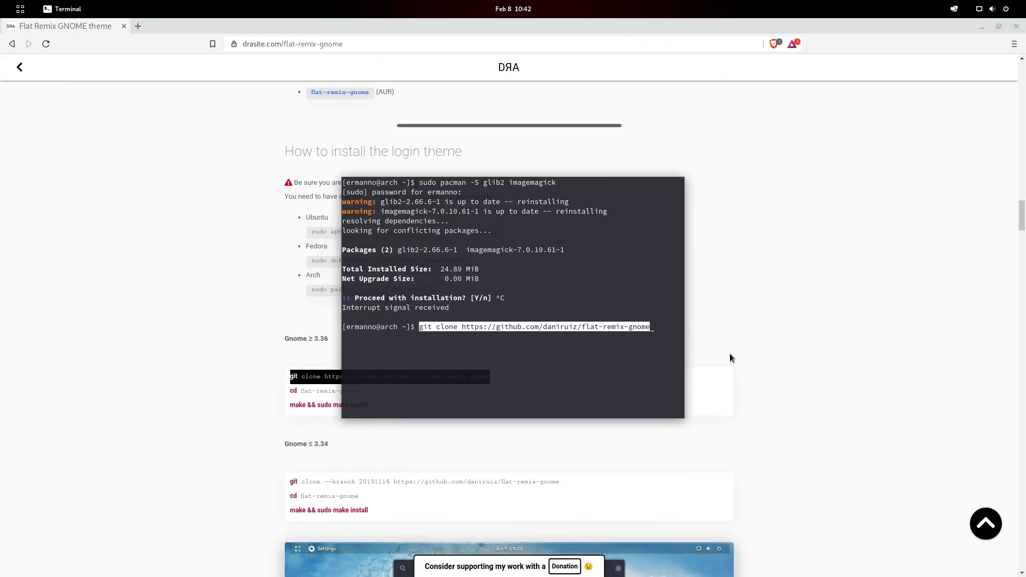
key("Return")
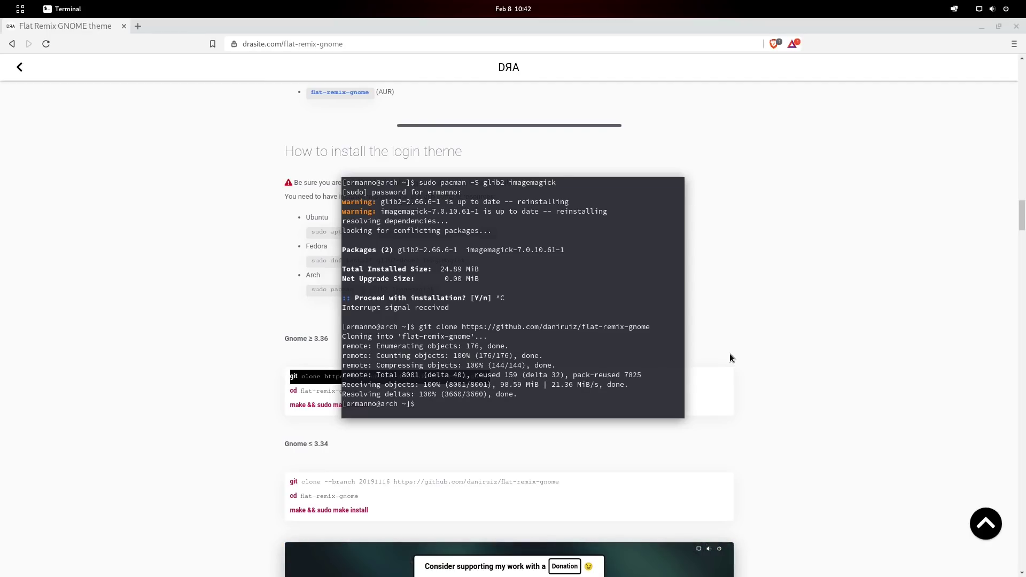
Clear the terminal and change into the cloned flat-remix-gnome directory
key("ctrl+l")
type("c")
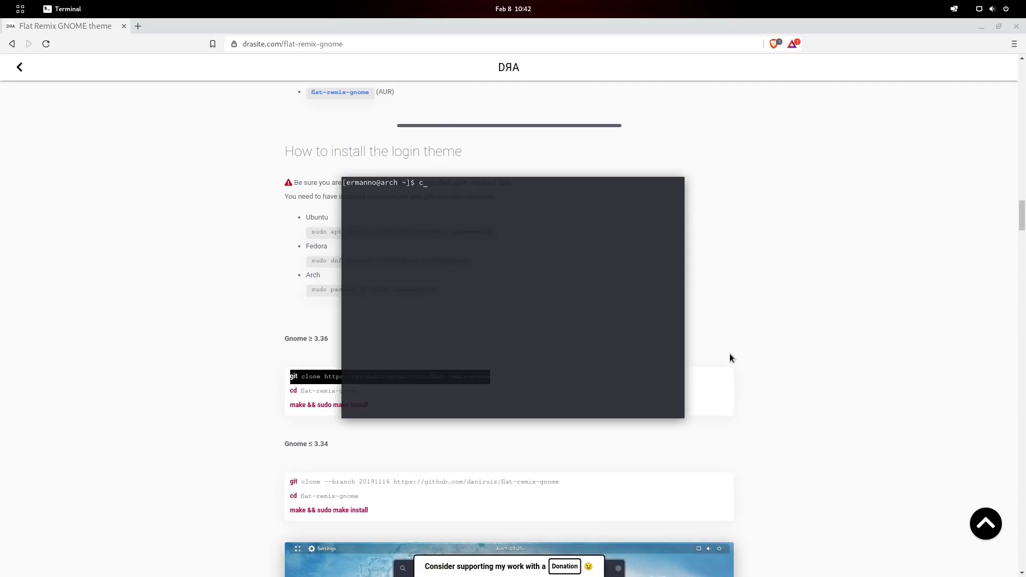
type("d fl")
key("Tab")
key("Return")
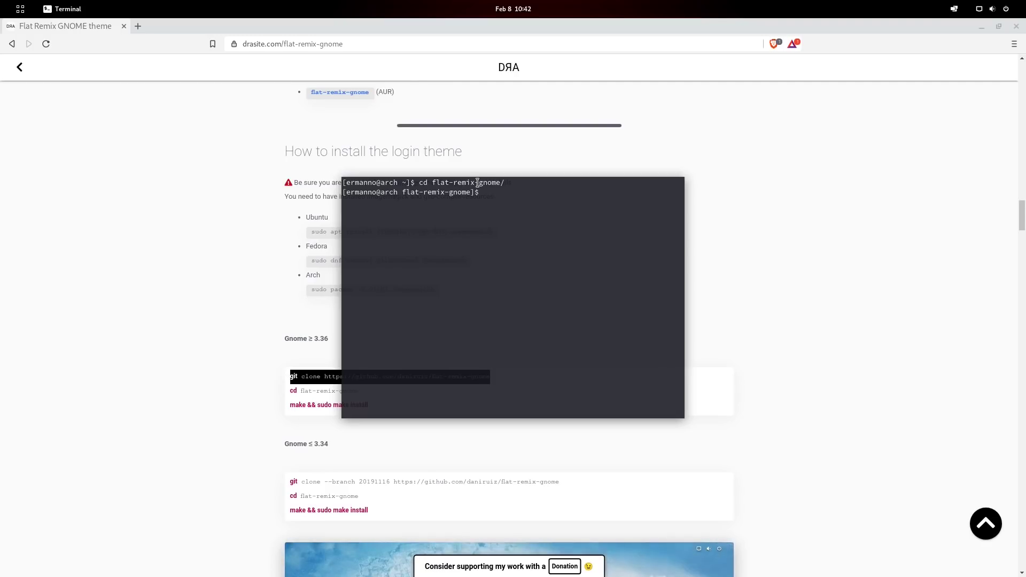
Minimize the browser, open Settings from the application overview and check the current wallpaper in the Background settings
left_click(982, 26)
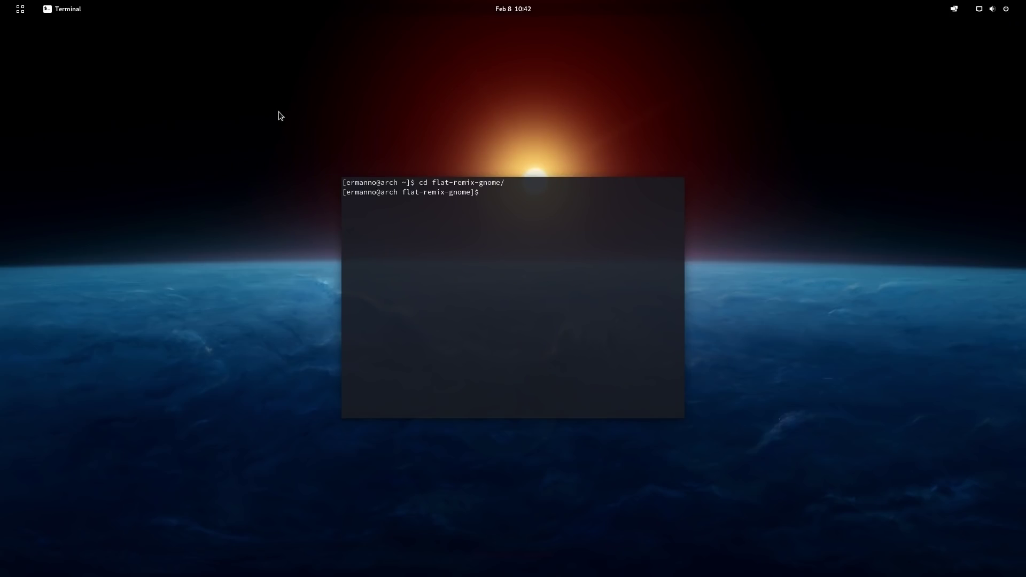
key("super")
type("see")
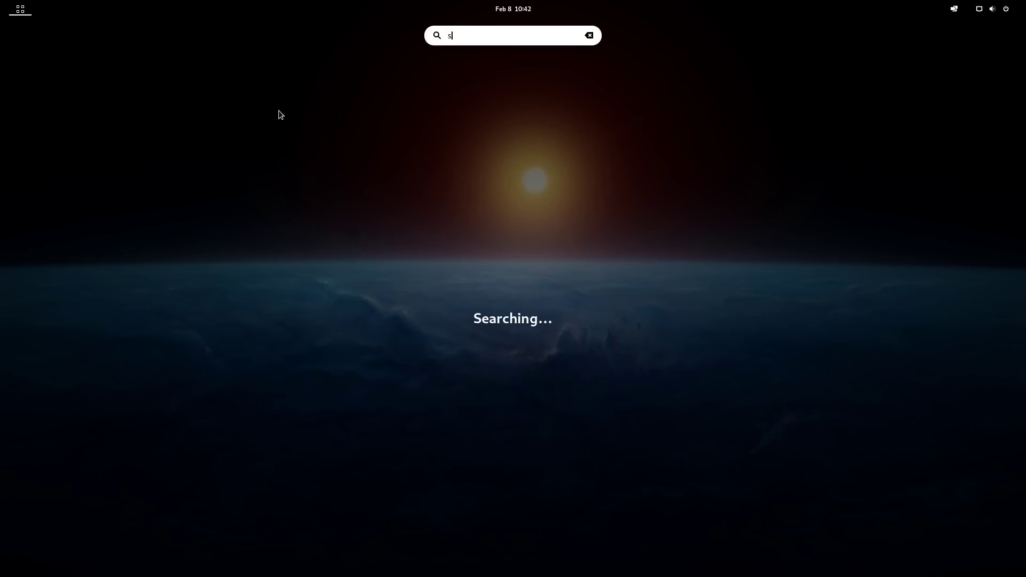
left_click(293, 78)
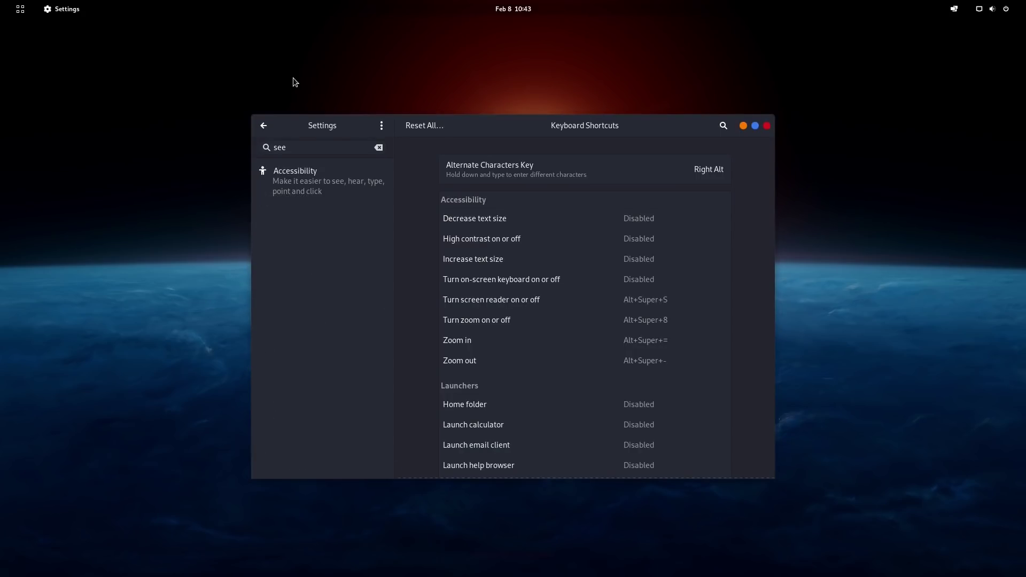
left_click(379, 147)
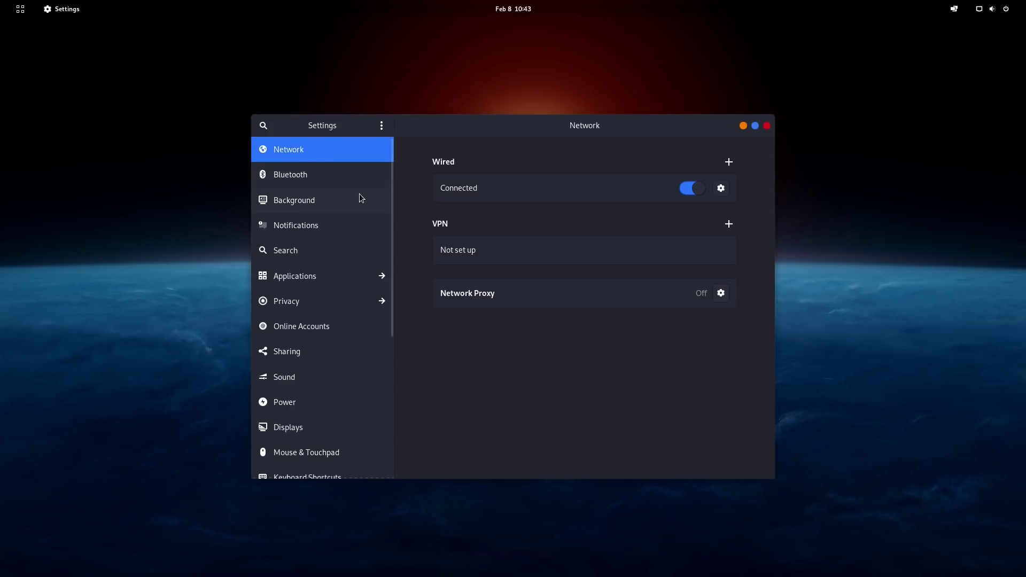
left_click(342, 199)
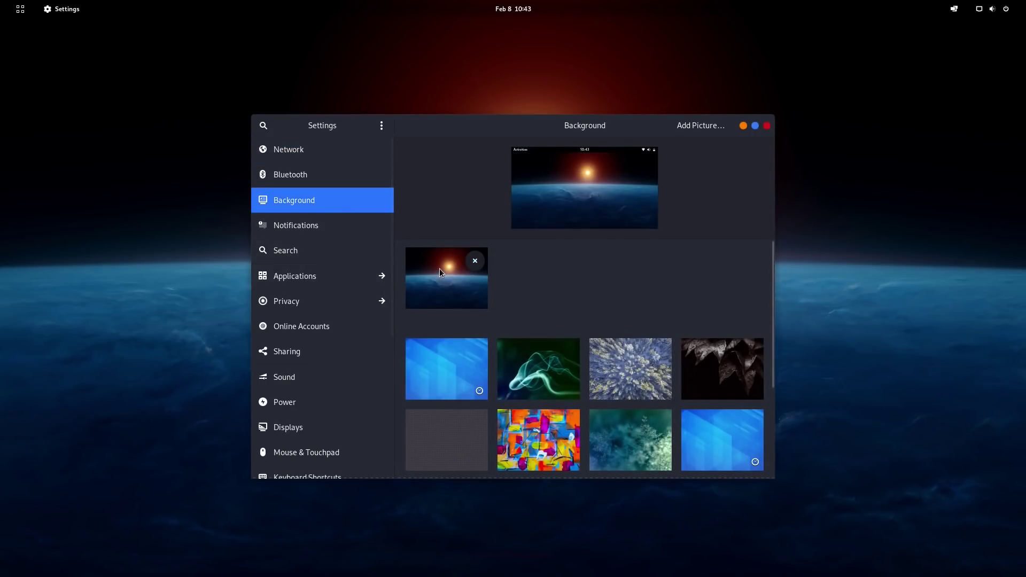
Switch back to the terminal and build and install the login theme with make && sudo make install
key("super")
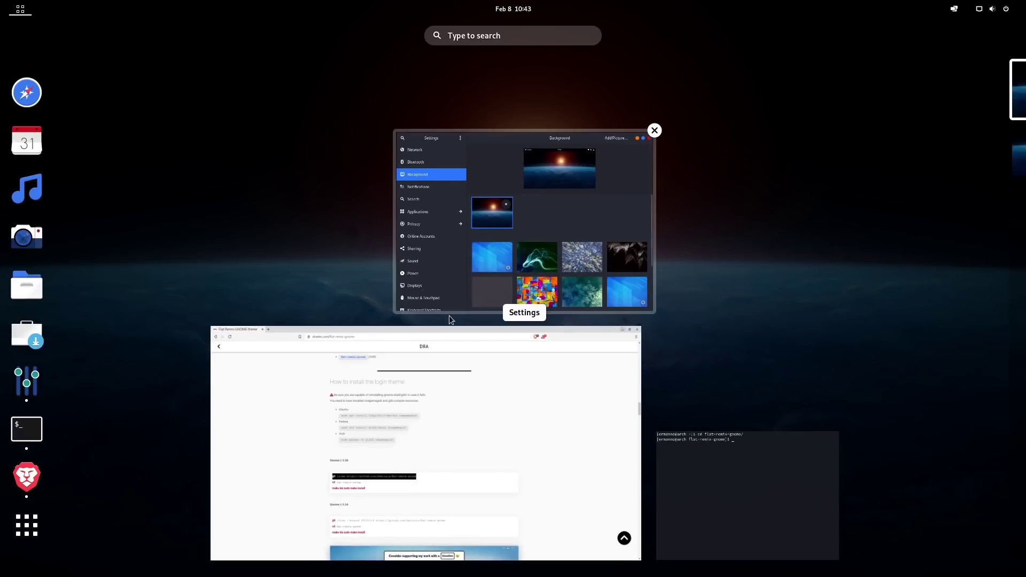
left_click(816, 494)
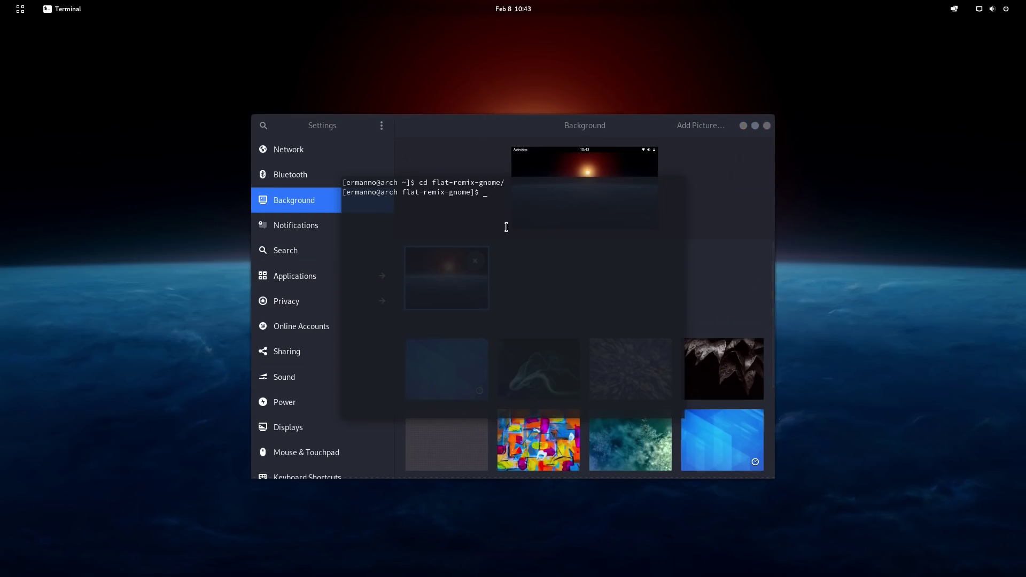
type("make && sudo make install")
key("Return")
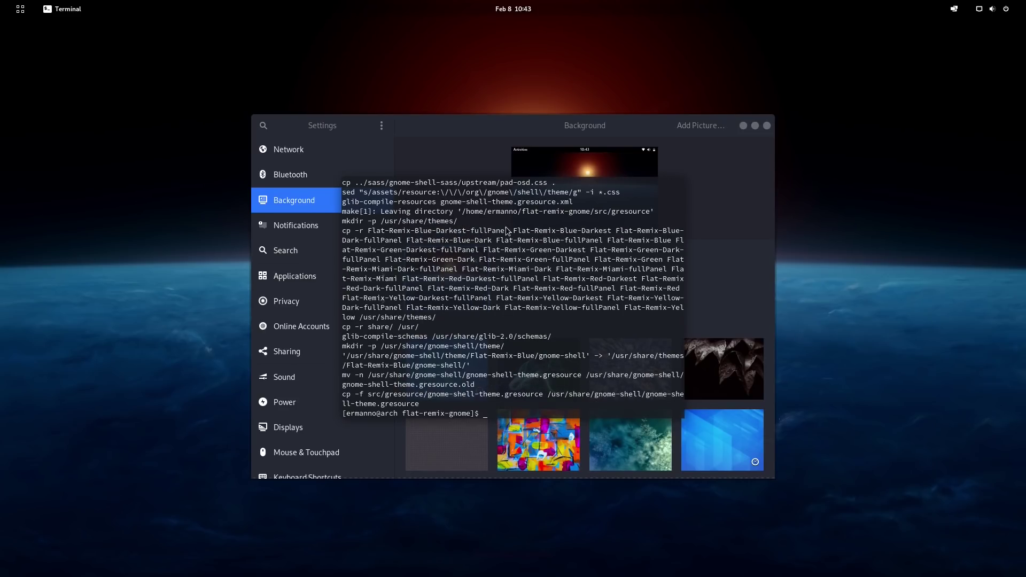
Close the terminal and Settings windows, and log out of the current session
key("ctrl+d")
left_click(767, 125)
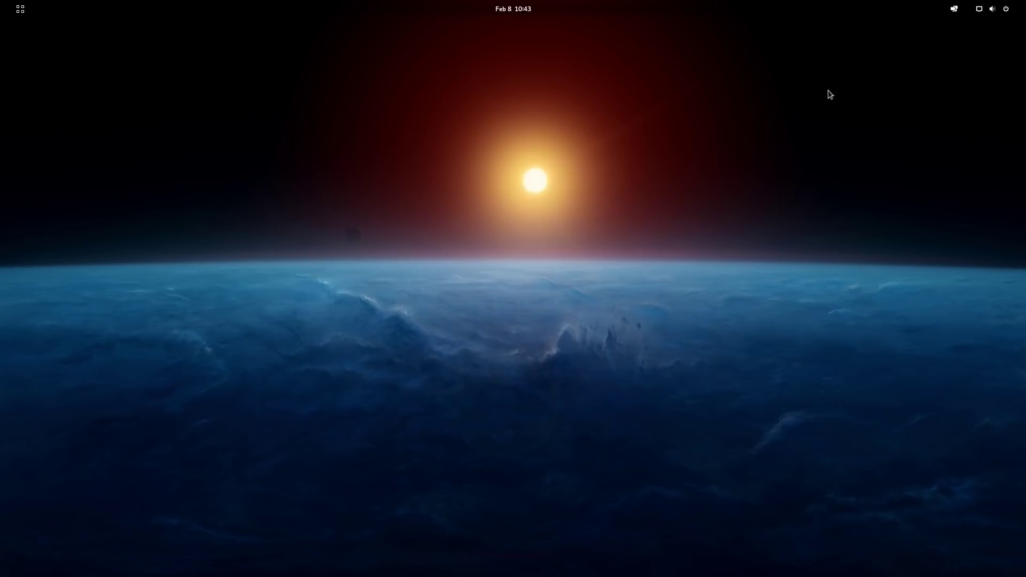
left_click(1010, 10)
left_click(948, 121)
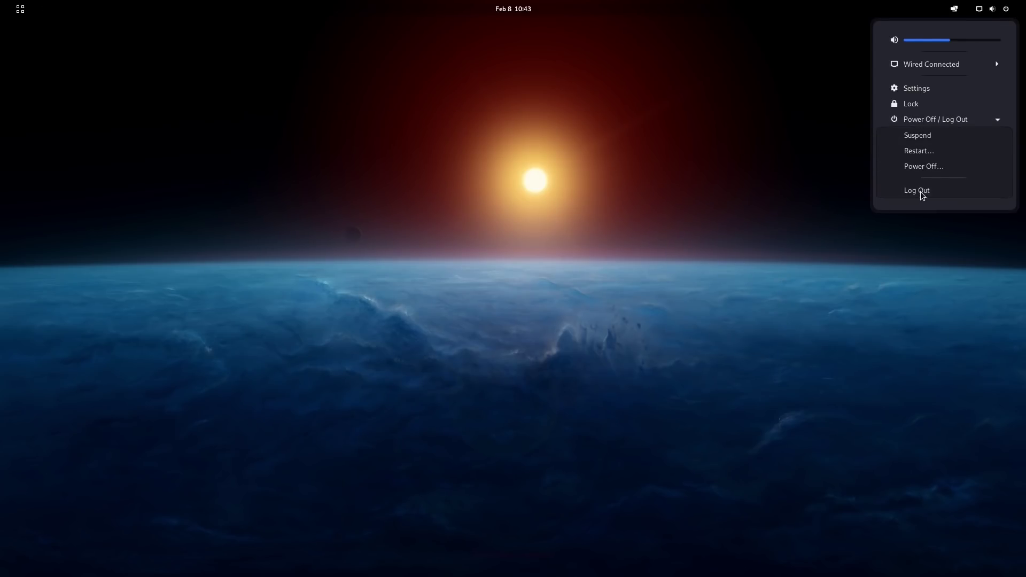
left_click(920, 192)
left_click(579, 328)
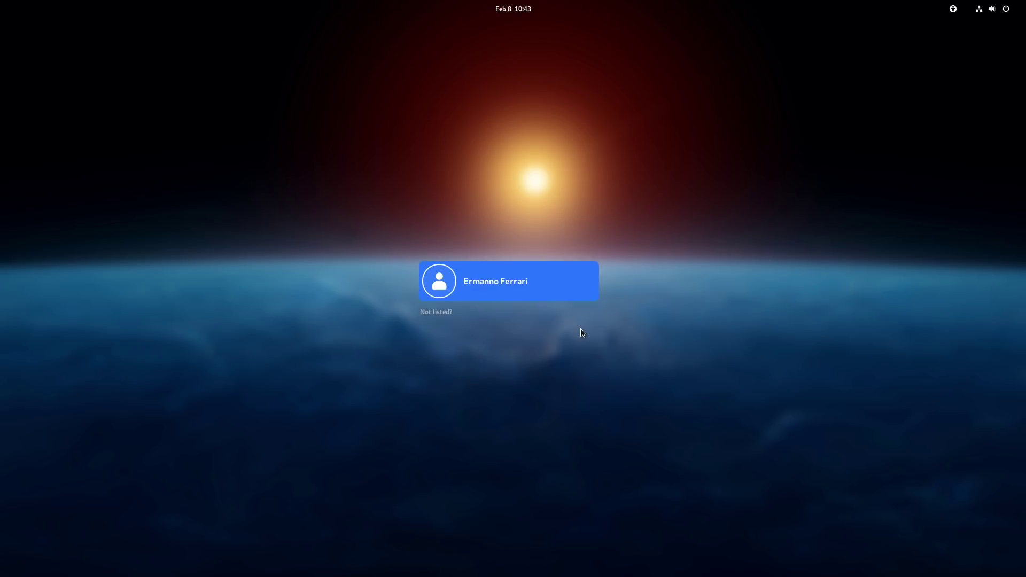
Log back in to the user account with its password and unlock the screen by entering the account password again
key("Return")
type("•••••")
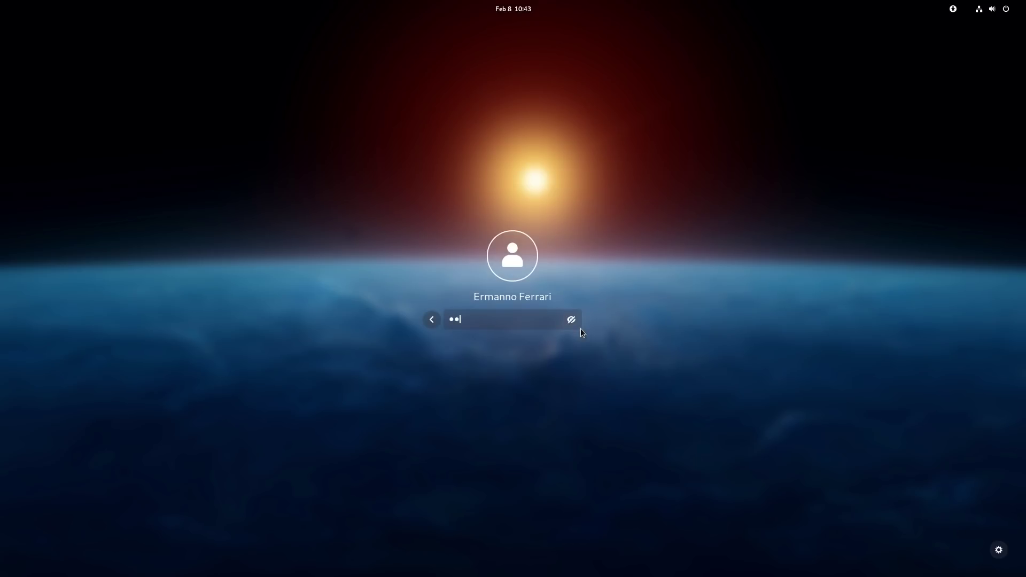
type("••••")
key("Return")
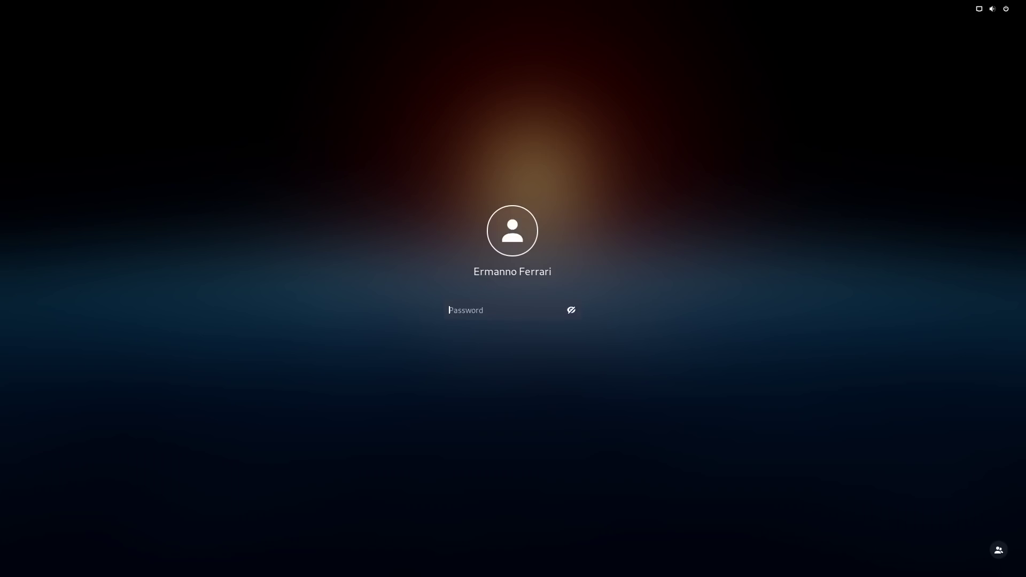
type("••••••••••")
key("Return")
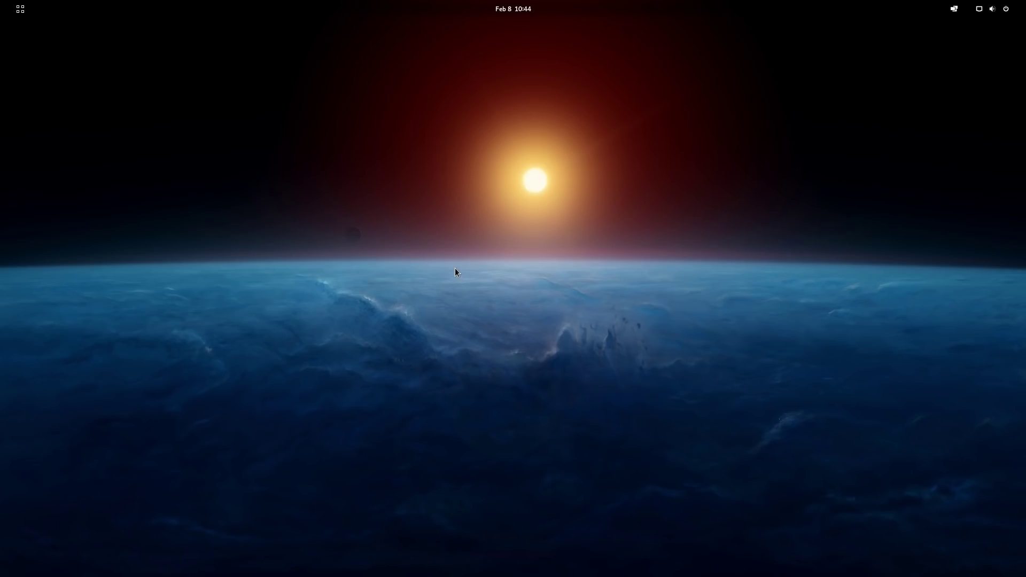